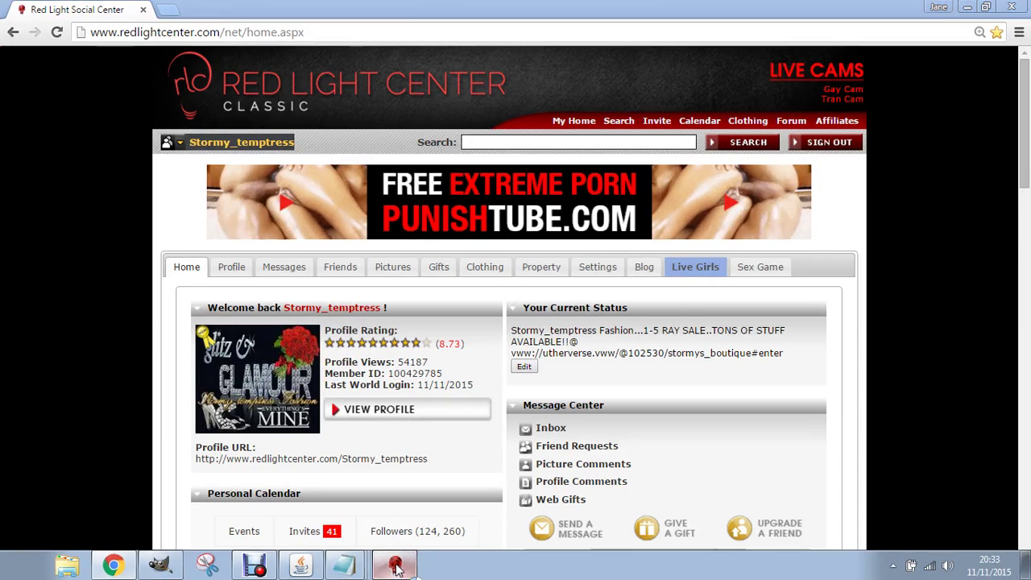
# Switch from the browser to the Red Light Center 3D client showing the avatar
pyautogui.click(394, 567)
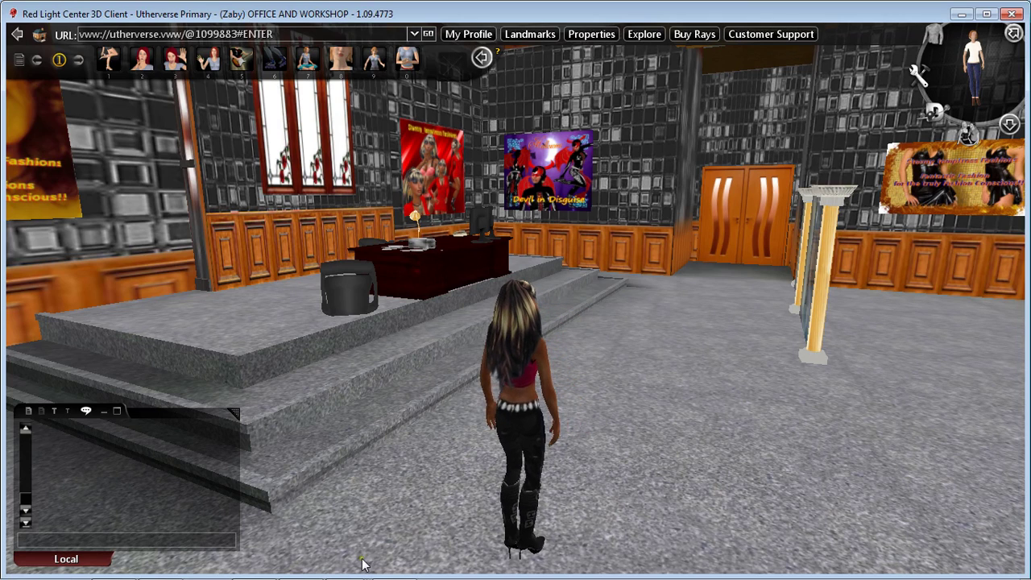
# Briefly restore and minimise GIMP, then bring the Red Light Center website home page forward
pyautogui.click(159, 570)
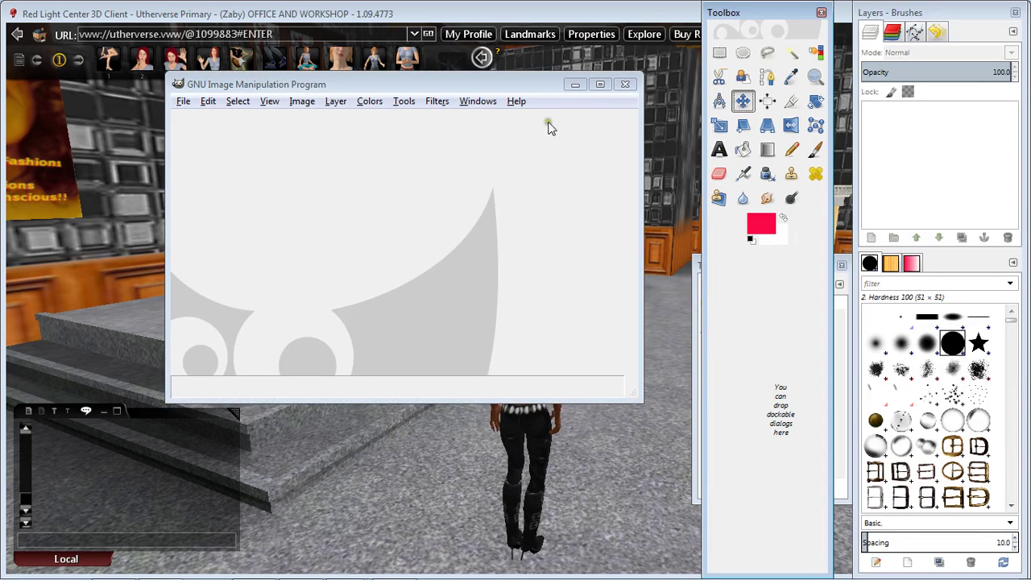
pyautogui.click(573, 85)
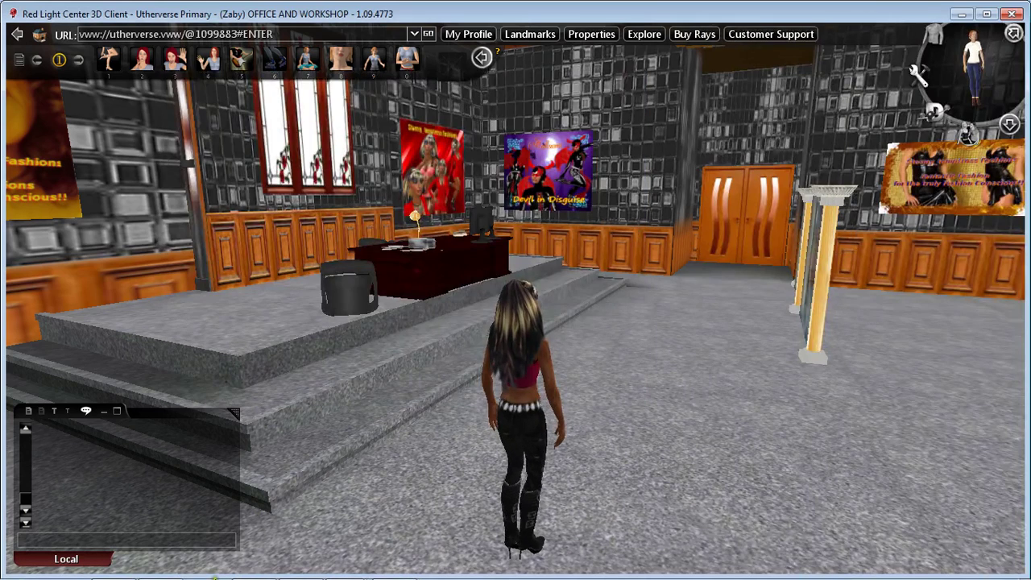
pyautogui.click(116, 565)
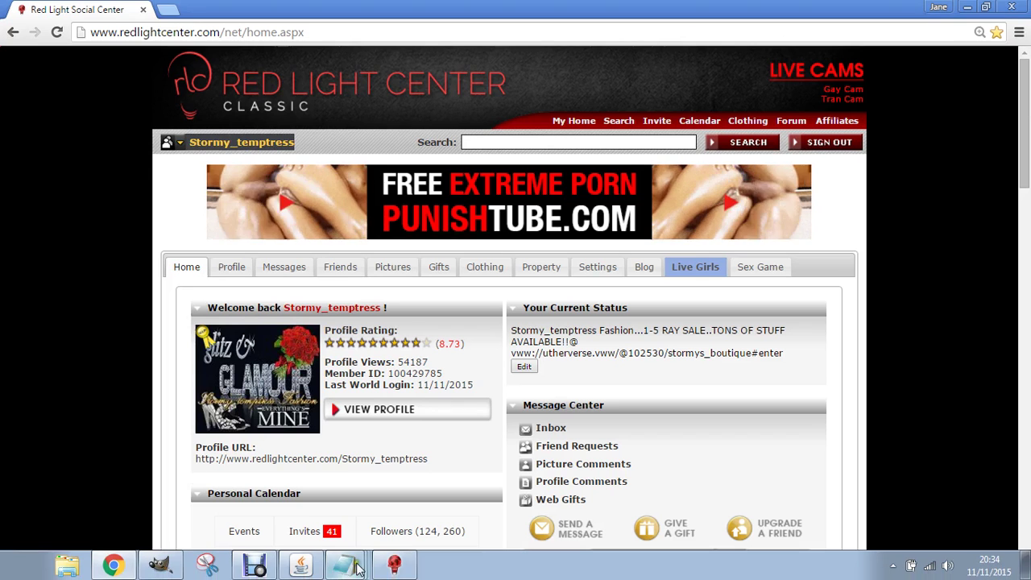
pyautogui.click(254, 570)
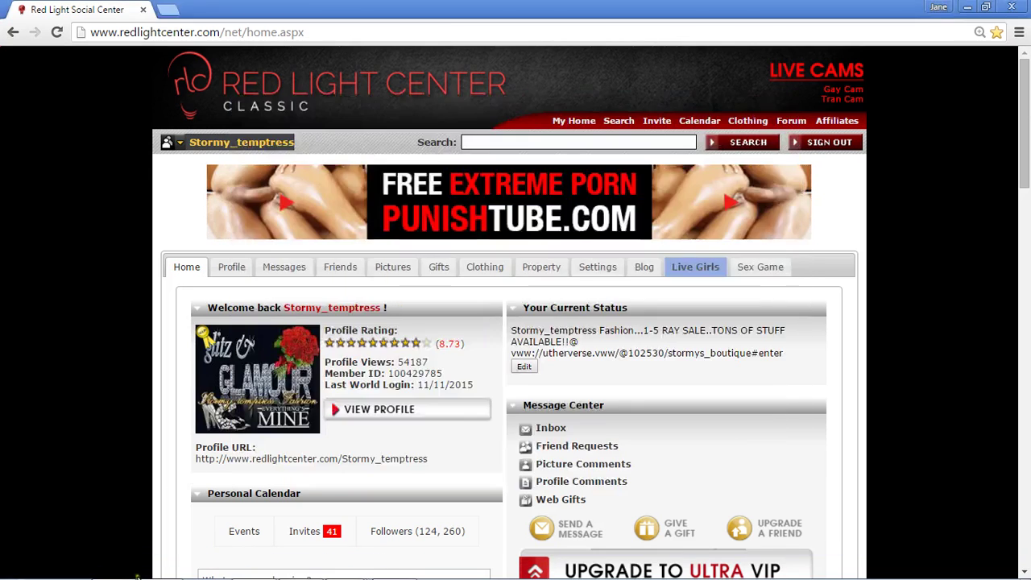
pyautogui.click(730, 107)
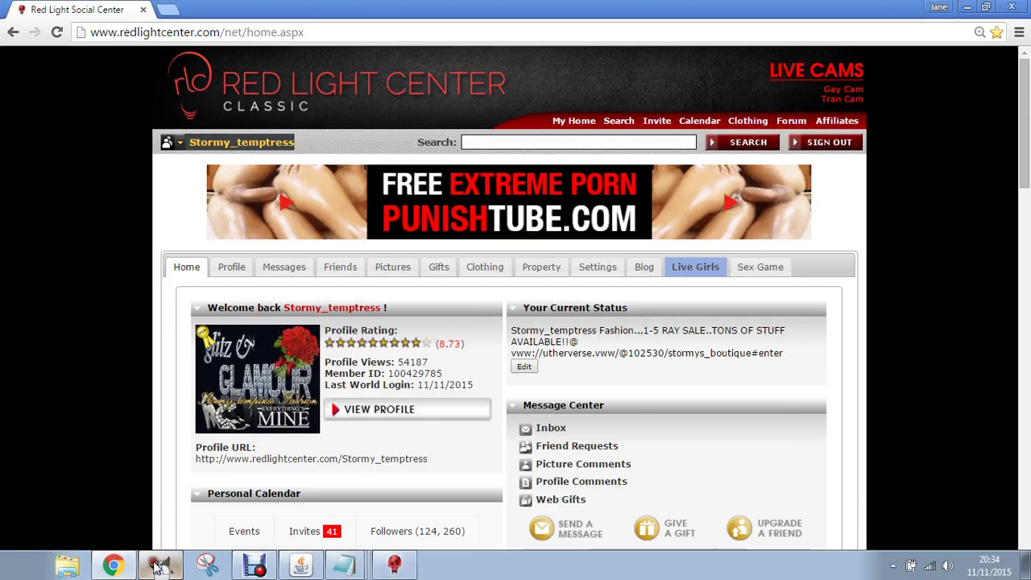
# Open PINK TANKTOP.png from the Desktop in GIMP
pyautogui.click(203, 565)
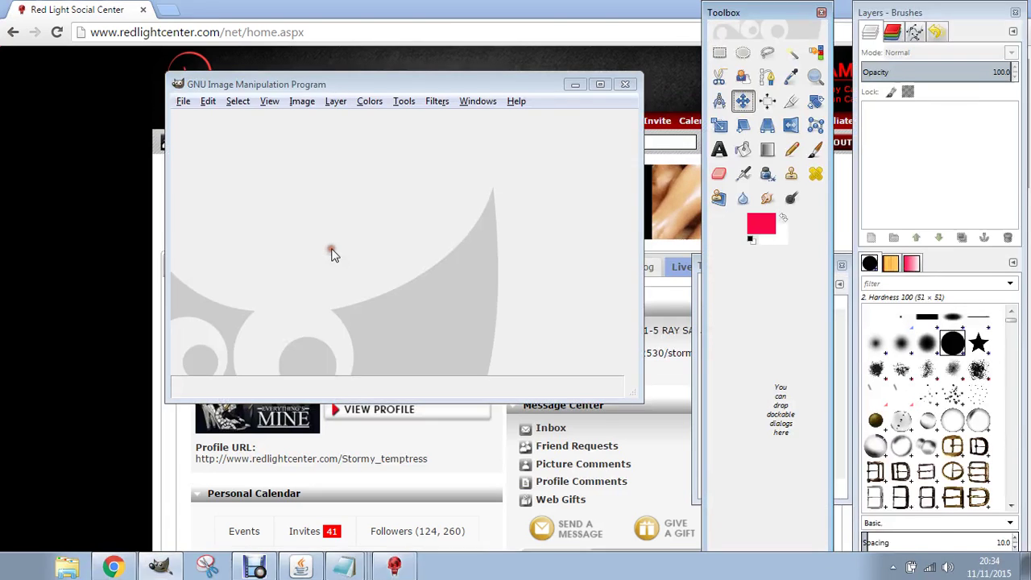
pyautogui.click(184, 102)
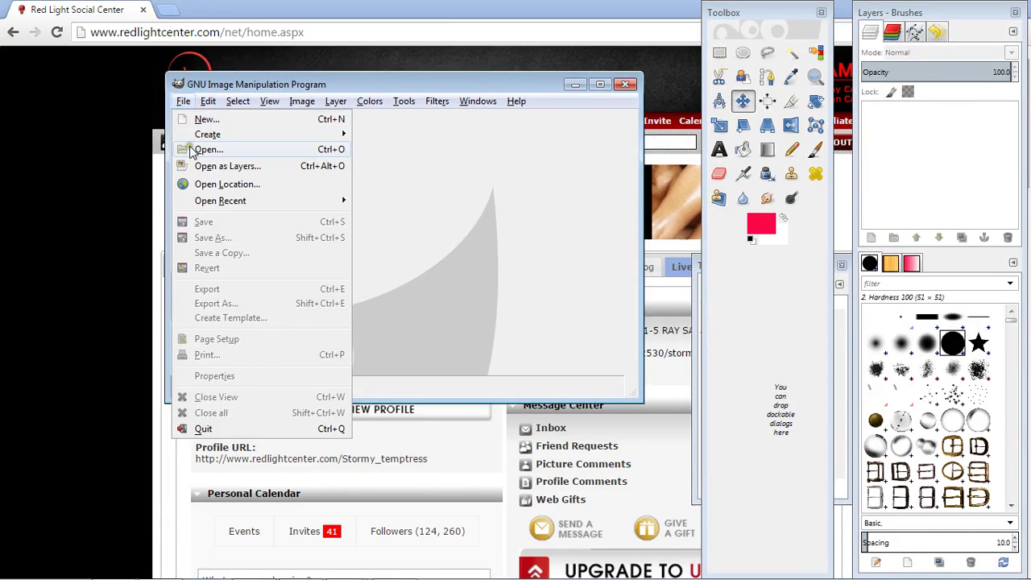
pyautogui.click(201, 149)
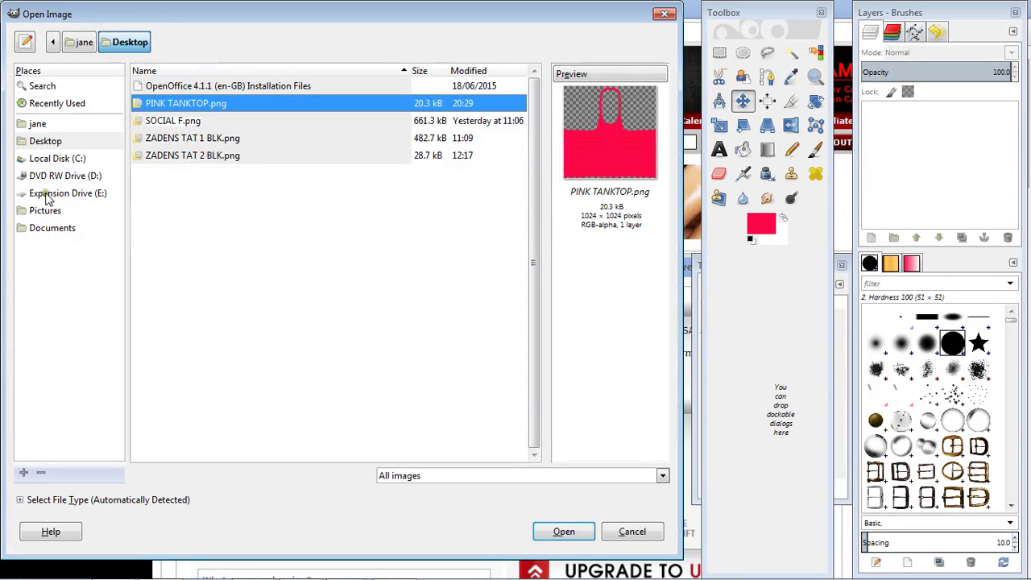
pyautogui.click(56, 145)
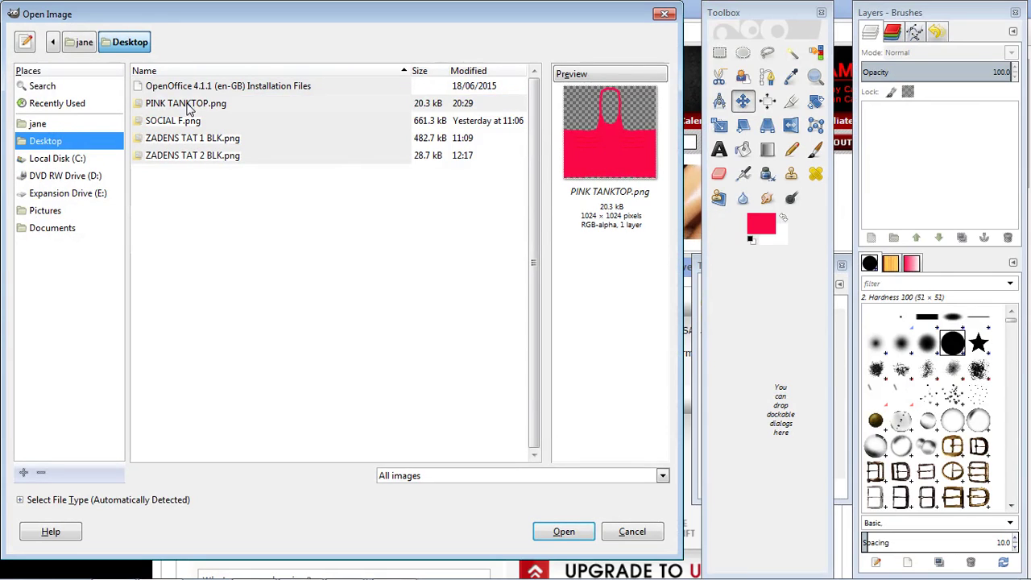
pyautogui.click(187, 108)
pyautogui.click(566, 535)
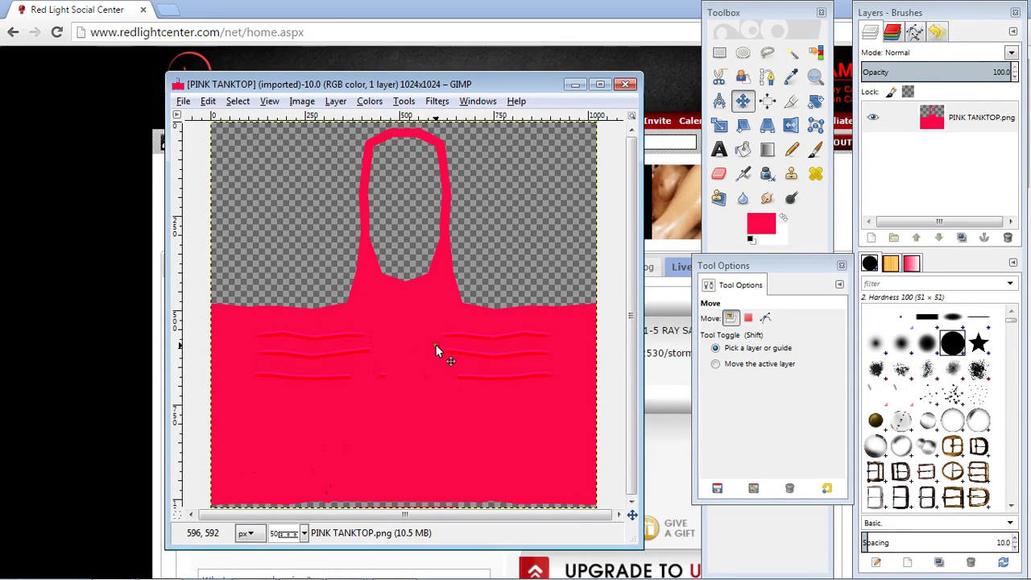
# Add HF_Upperbody_Tanktop.jpg from E:\Designer Kit Legacy Client\UV Maps as a new layer
pyautogui.click(184, 102)
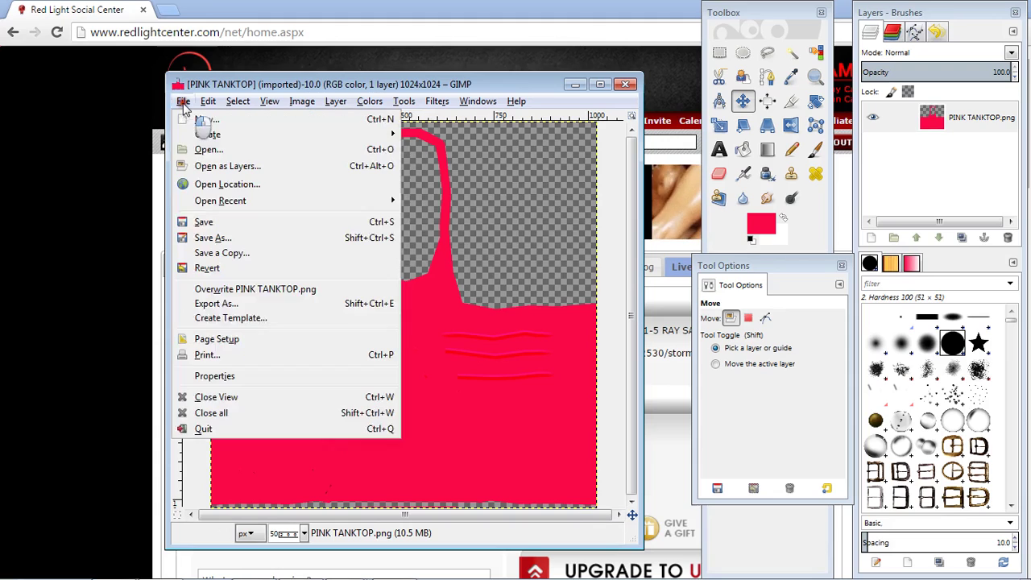
pyautogui.click(201, 167)
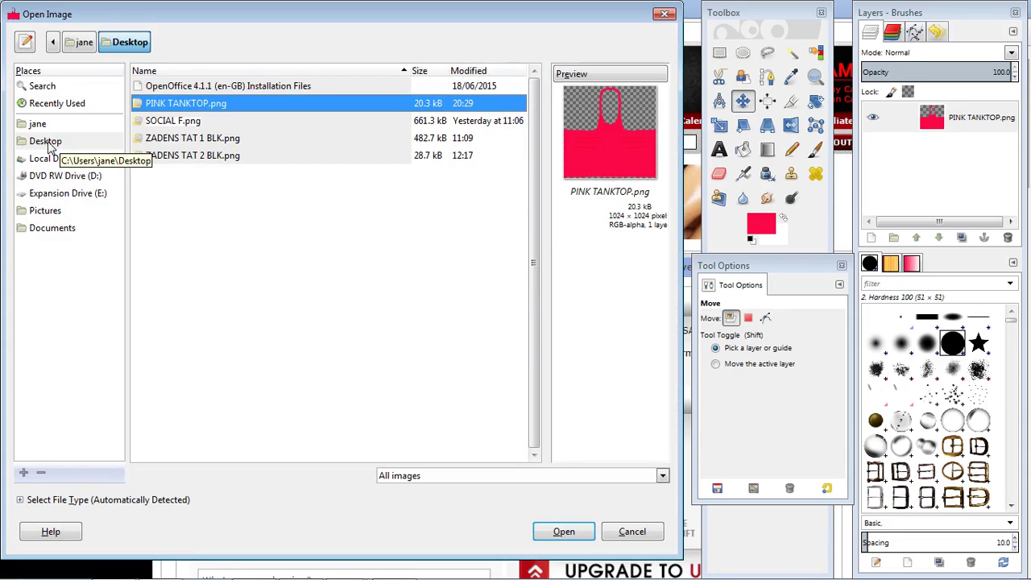
pyautogui.click(49, 197)
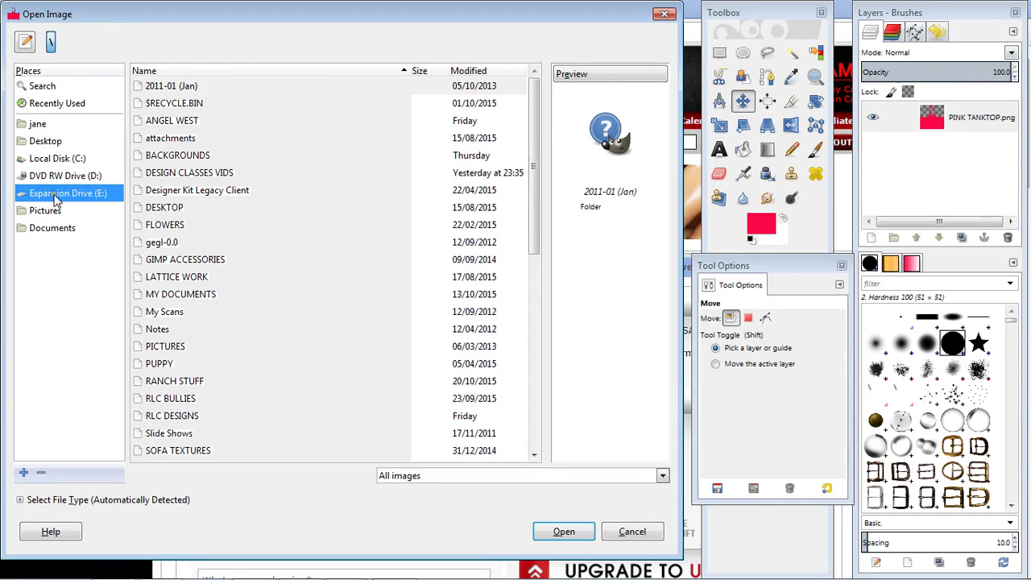
pyautogui.doubleClick(184, 194)
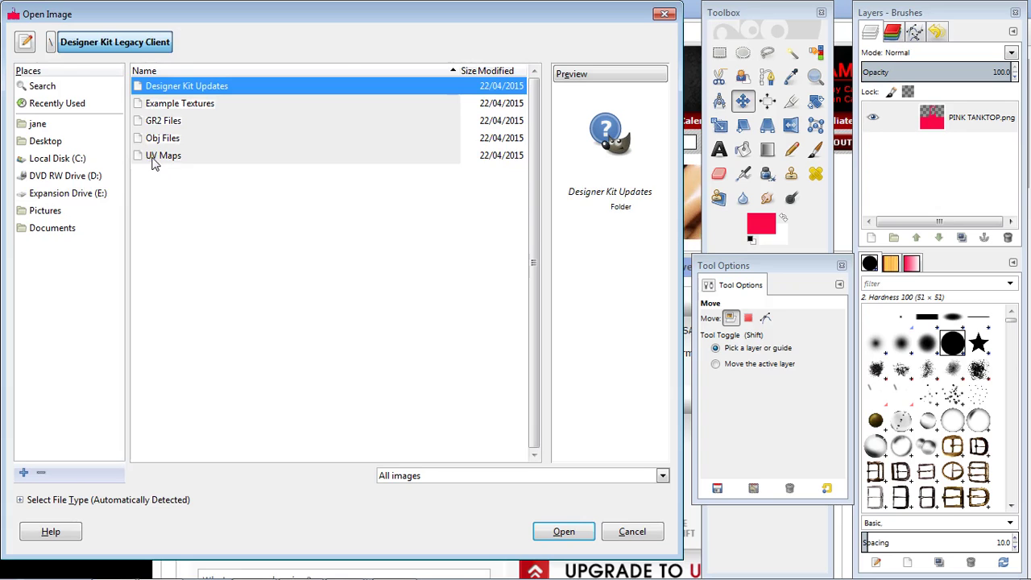
pyautogui.doubleClick(161, 155)
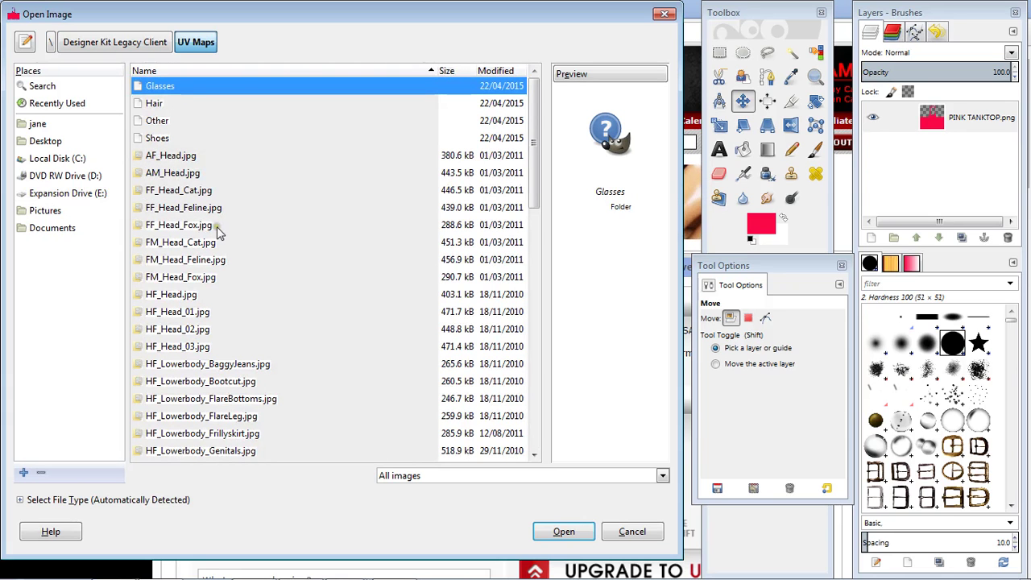
pyautogui.scroll(-2, 218, 232)
pyautogui.scroll(-2, 217, 231)
pyautogui.scroll(-3, 217, 231)
pyautogui.scroll(-2, 217, 232)
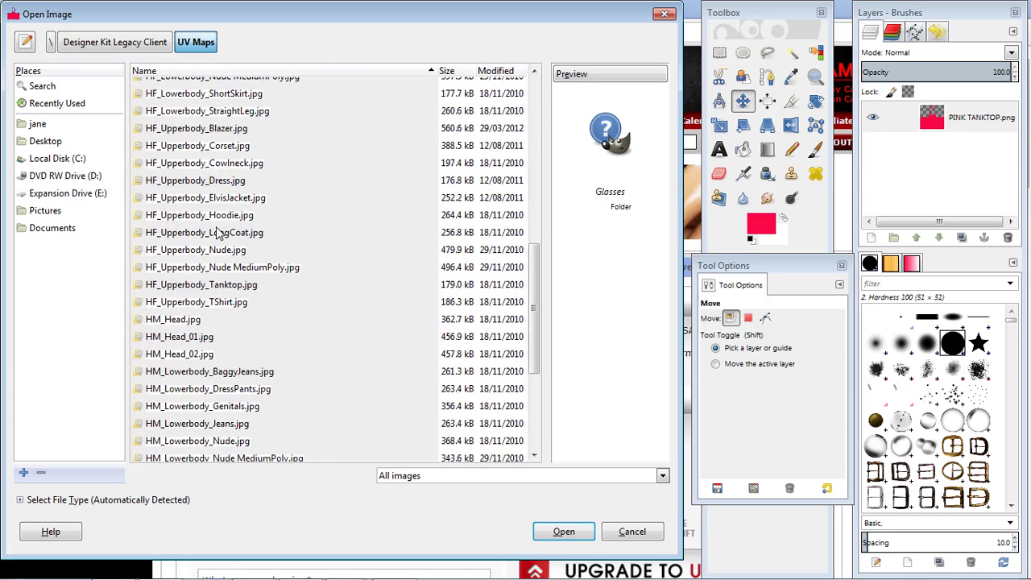
pyautogui.click(193, 288)
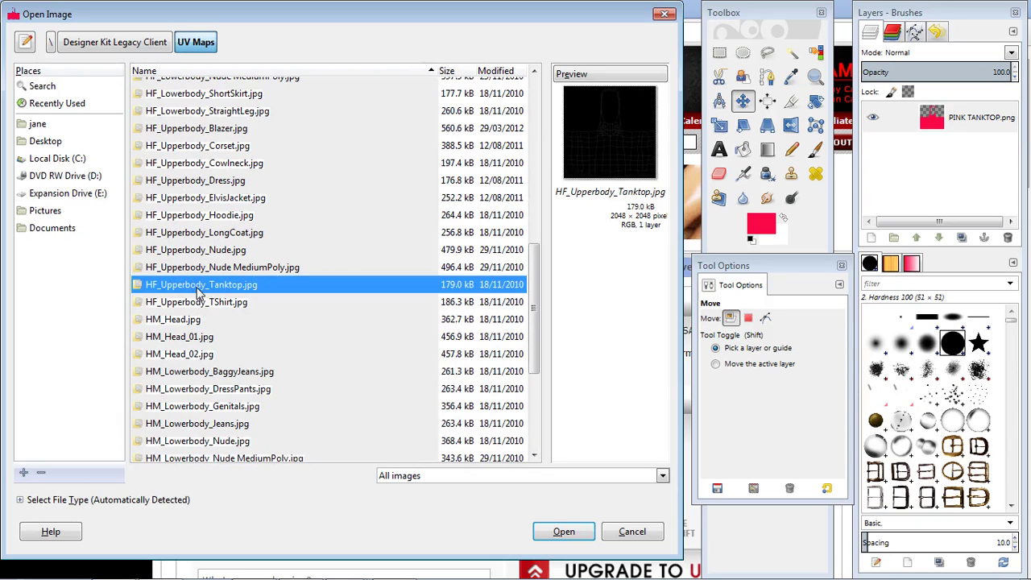
pyautogui.click(567, 533)
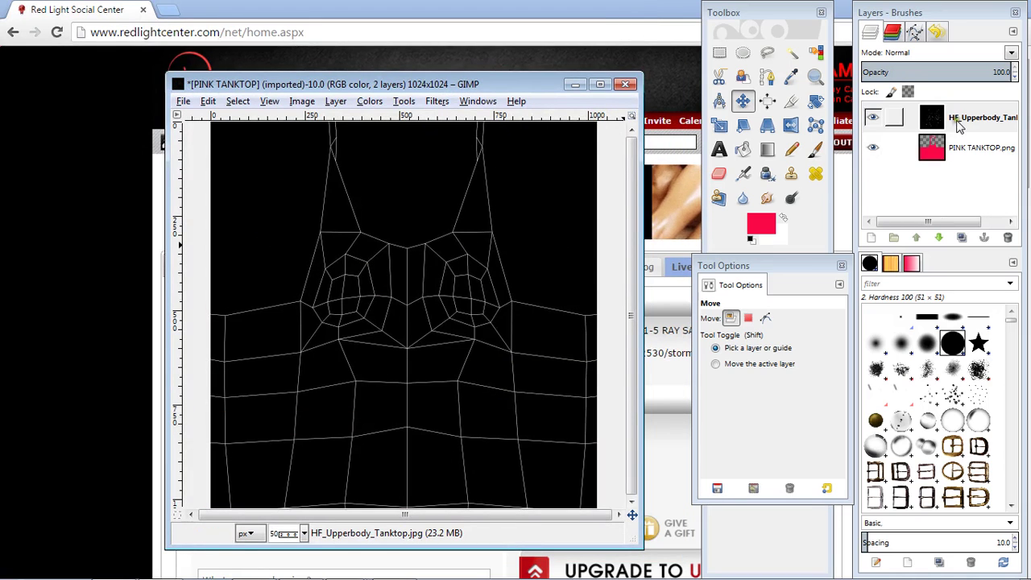
# Scale the UV map layer from 2048 down to 1024 × 1024 pixels
pyautogui.click(335, 103)
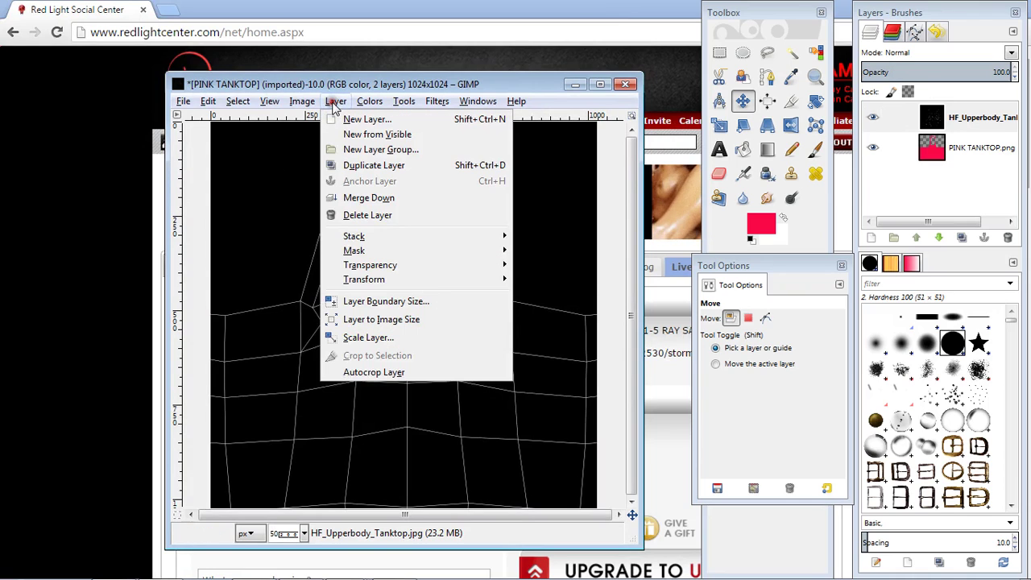
pyautogui.click(369, 339)
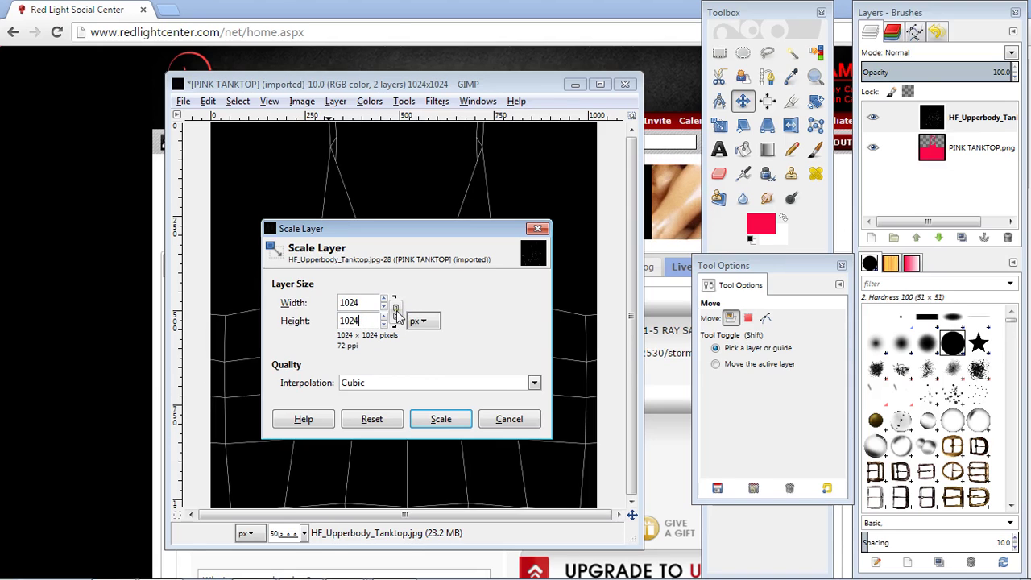
pyautogui.click(427, 418)
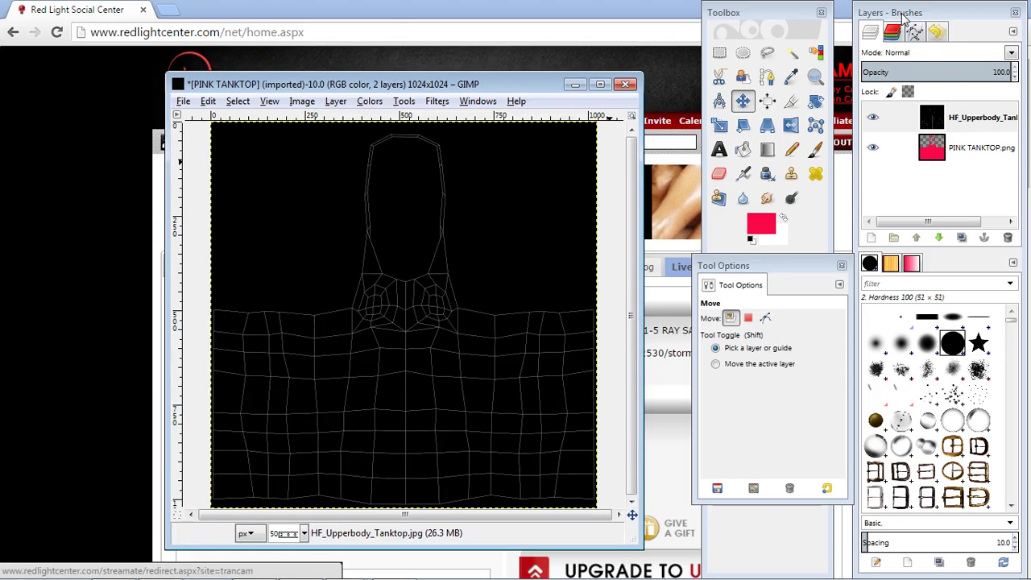
# Move the UV map below PINK TANKTOP and set the pink layer's opacity to about 52%
pyautogui.click(969, 118)
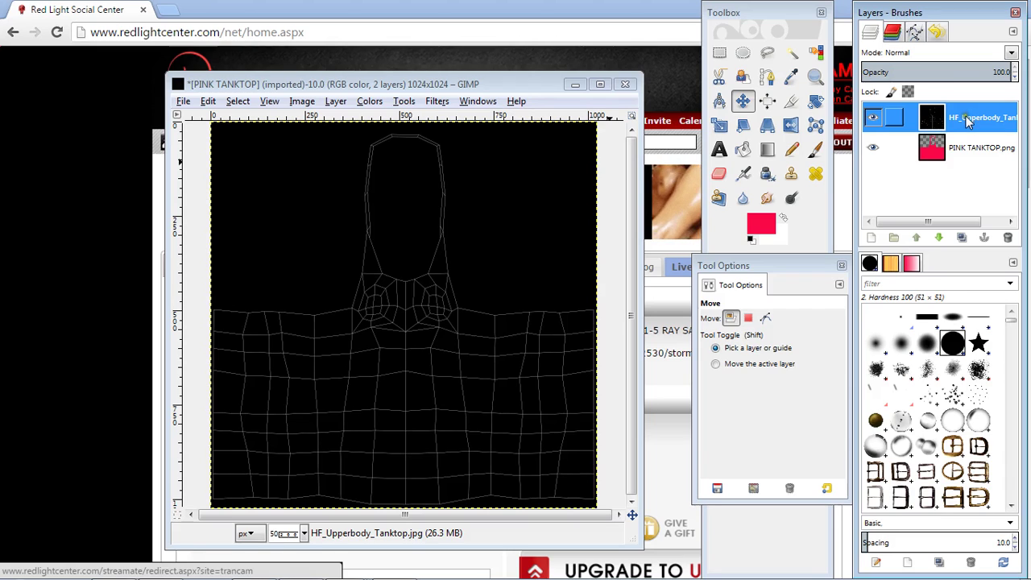
pyautogui.click(938, 239)
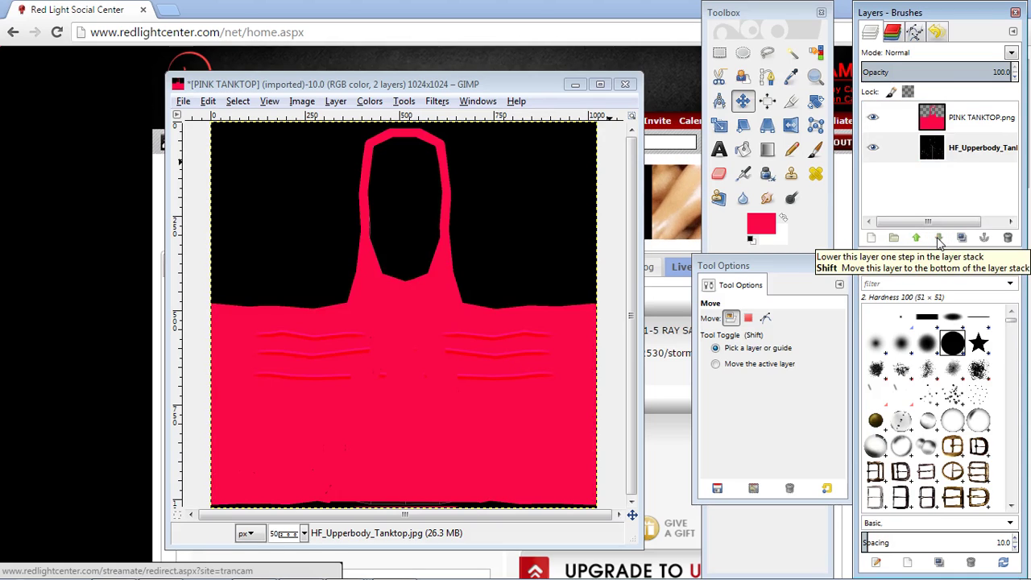
pyautogui.click(974, 121)
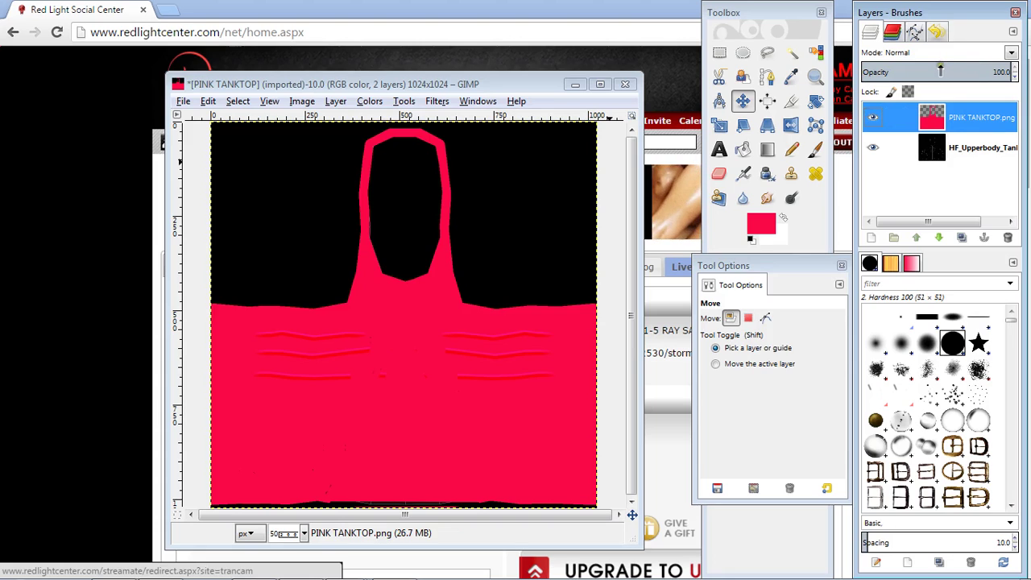
pyautogui.click(938, 72)
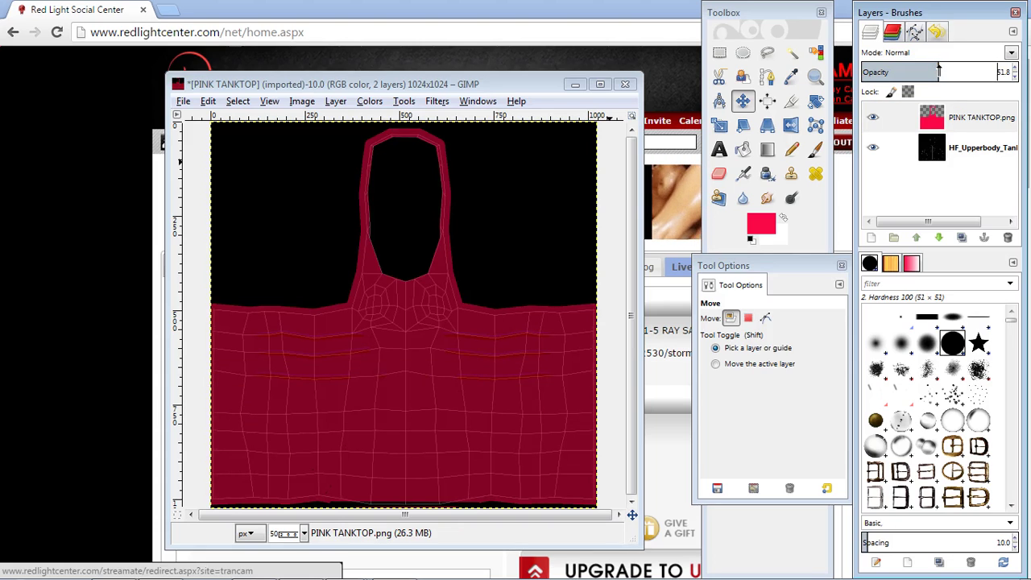
# Select the Free Select tool and view the texture at 100%, scrolled to the bottom
pyautogui.click(766, 55)
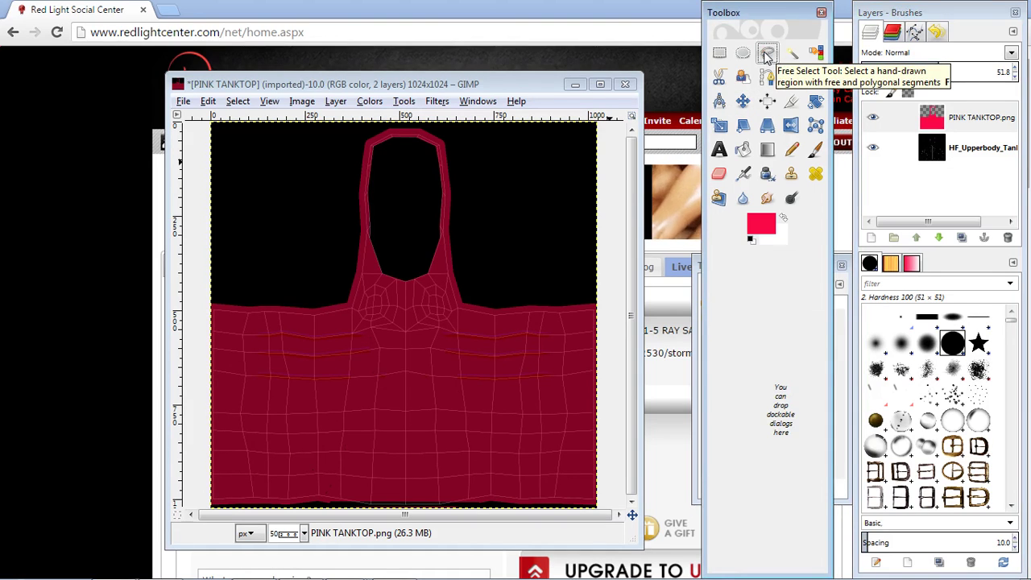
pyautogui.click(304, 534)
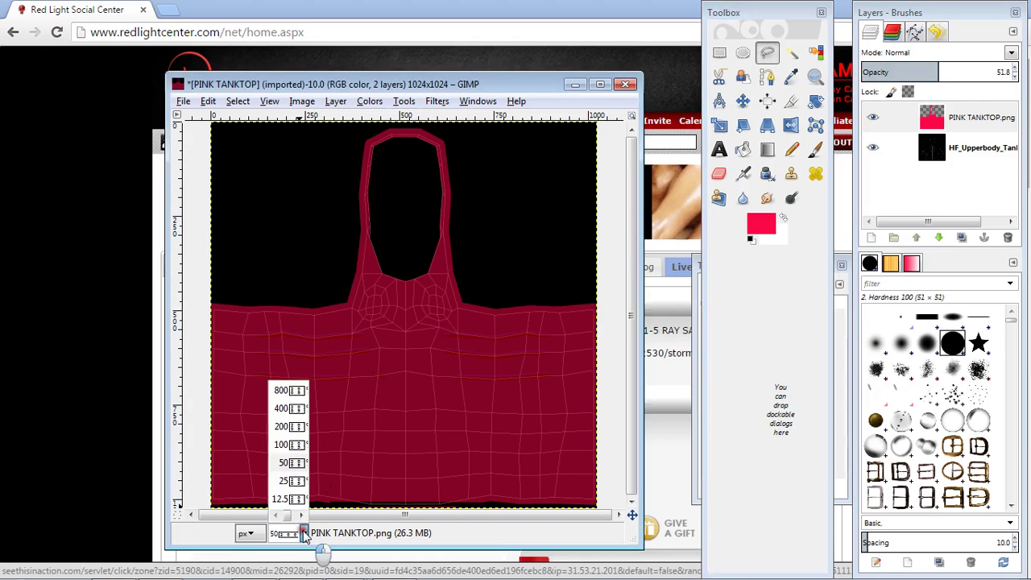
pyautogui.click(281, 443)
pyautogui.scroll(-5, 349, 354)
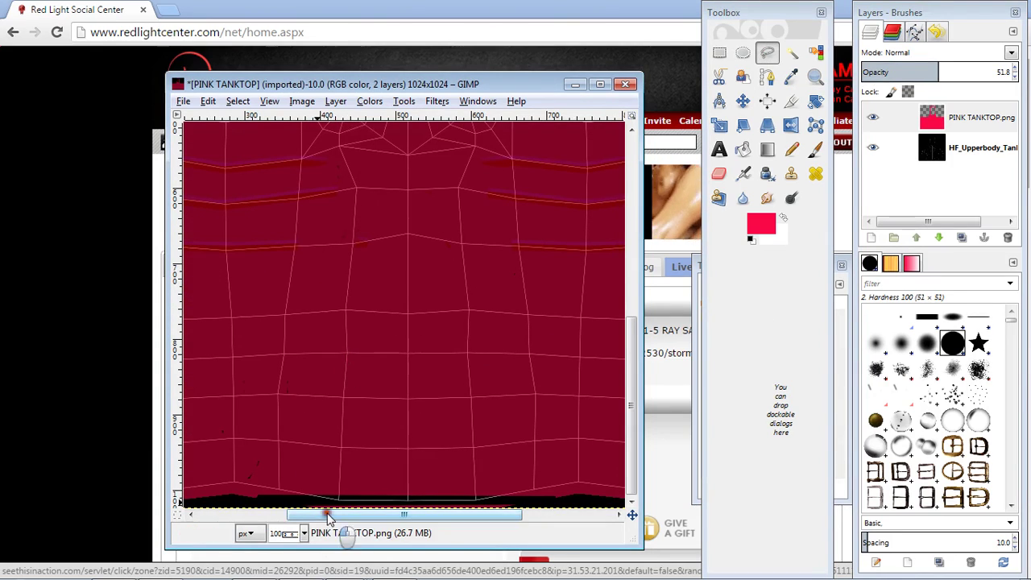
# Outline a triangle from the bottom edge up to a top-centre apex and back, closing it
pyautogui.moveTo(326, 513); pyautogui.dragTo(293, 514)
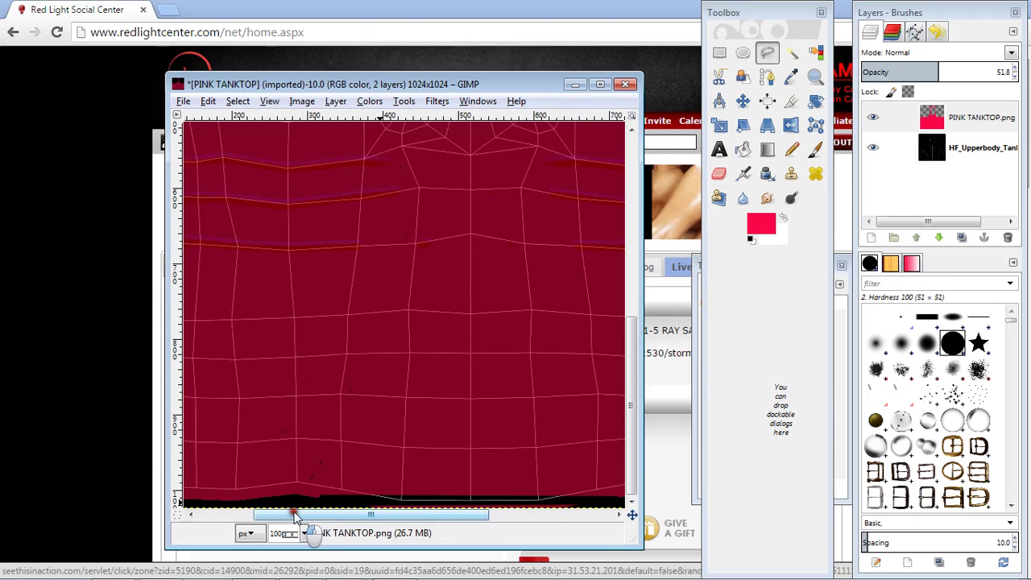
pyautogui.click(332, 500)
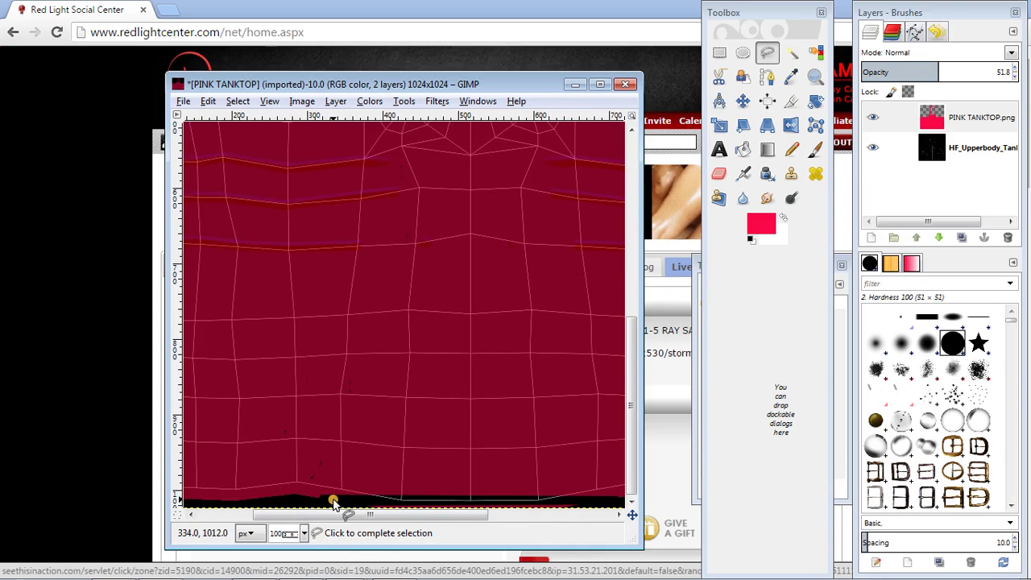
pyautogui.click(472, 155)
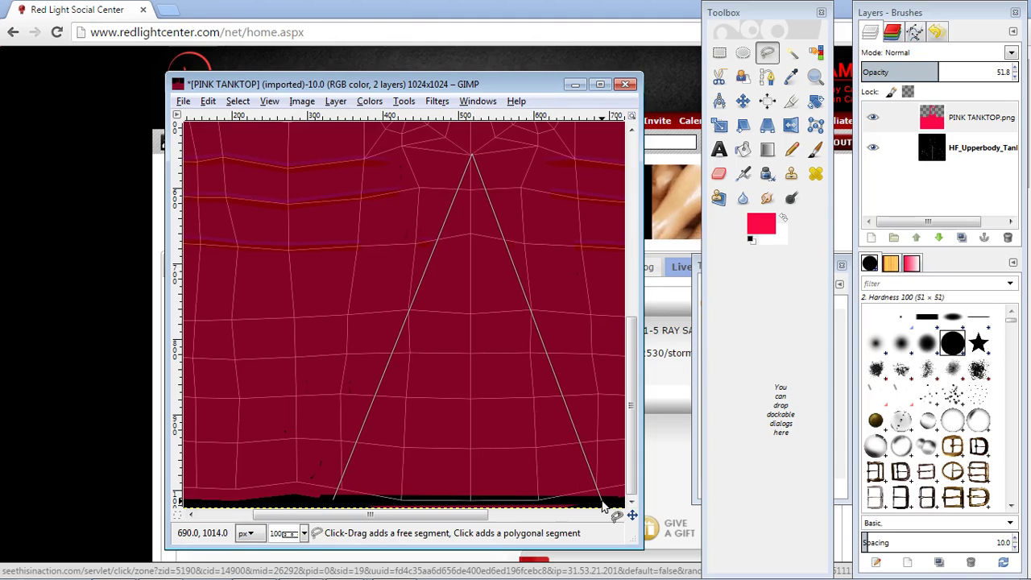
pyautogui.click(602, 502)
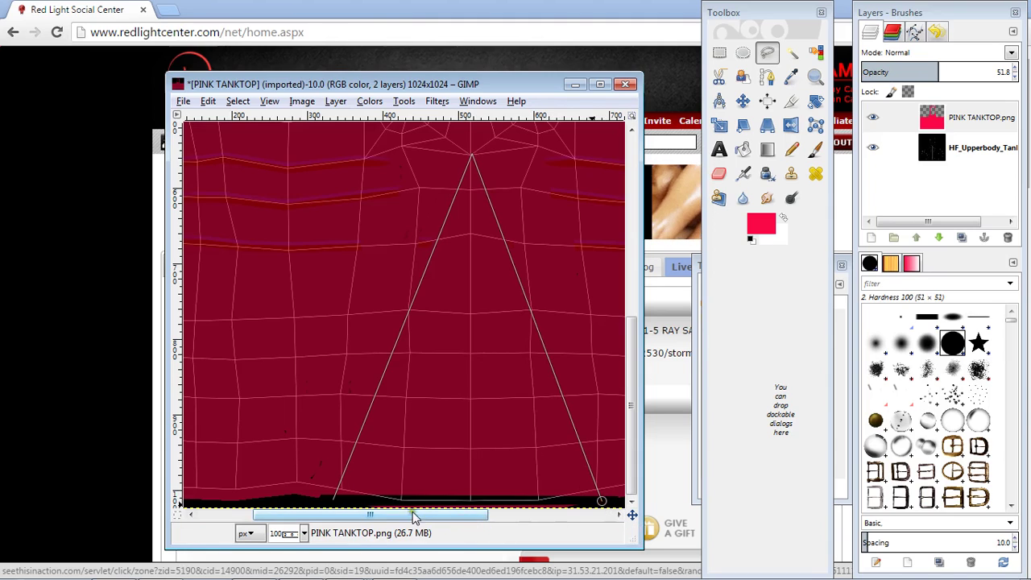
pyautogui.click(335, 501)
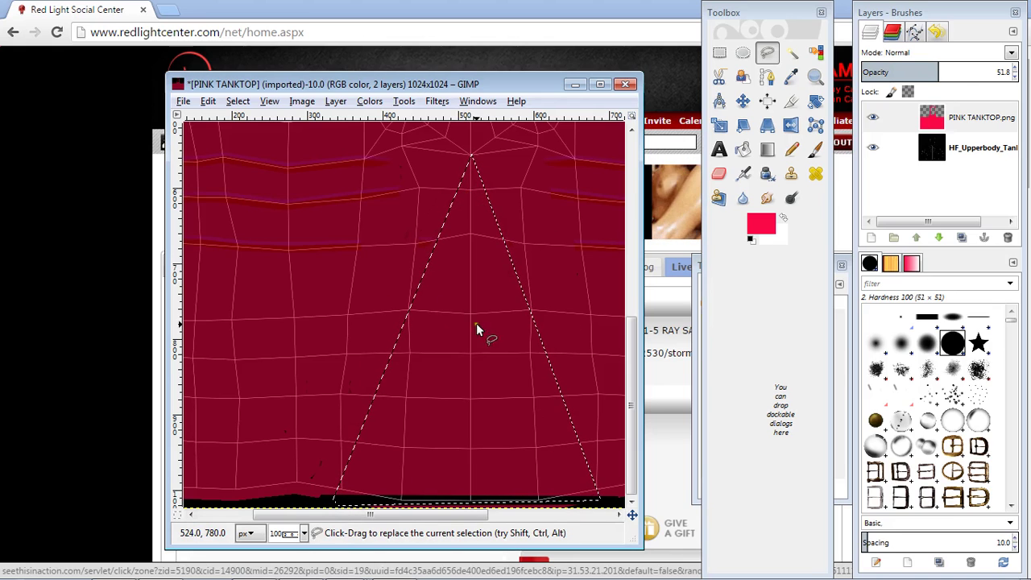
# Cut the triangular selection out of the pink tank top layer
pyautogui.rightClick(459, 283)
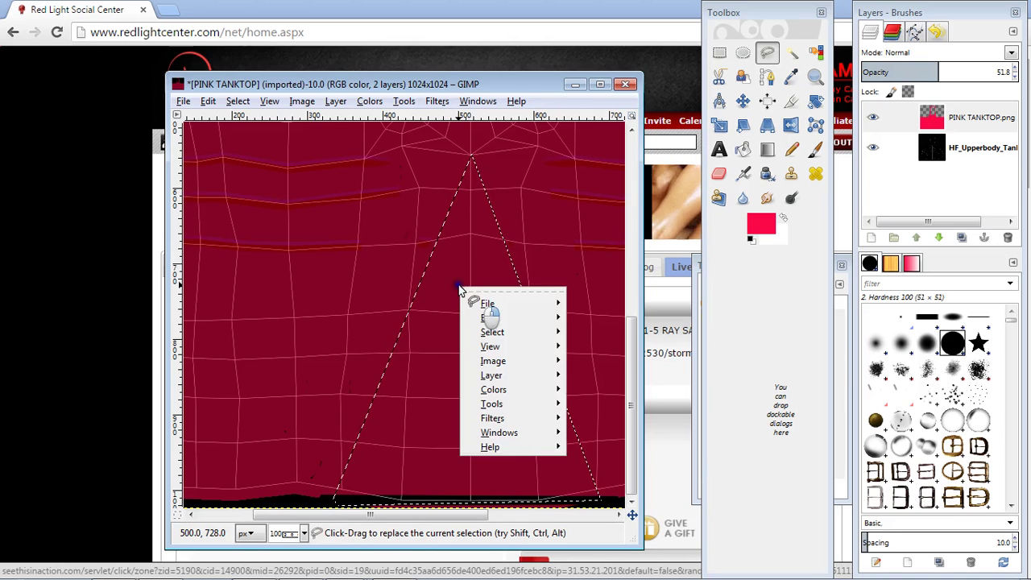
pyautogui.click(492, 319)
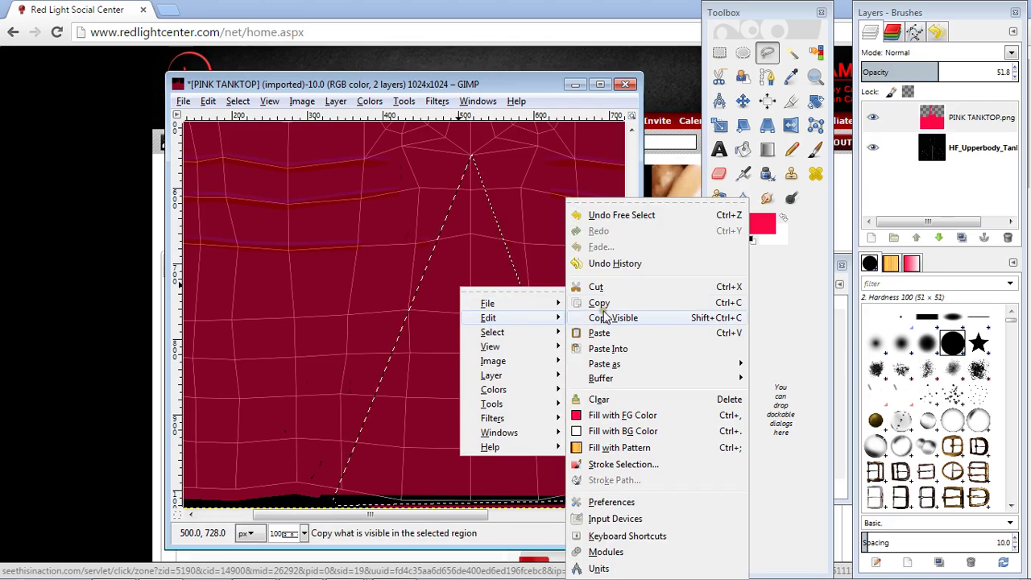
pyautogui.click(600, 286)
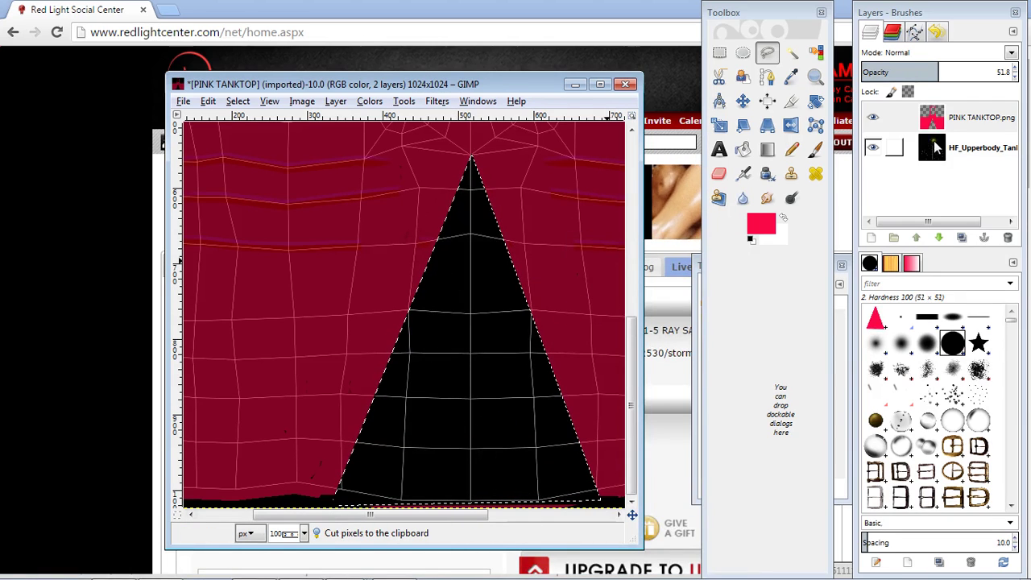
# Set the PINK TANKTOP layer's opacity back to 100
pyautogui.click(964, 116)
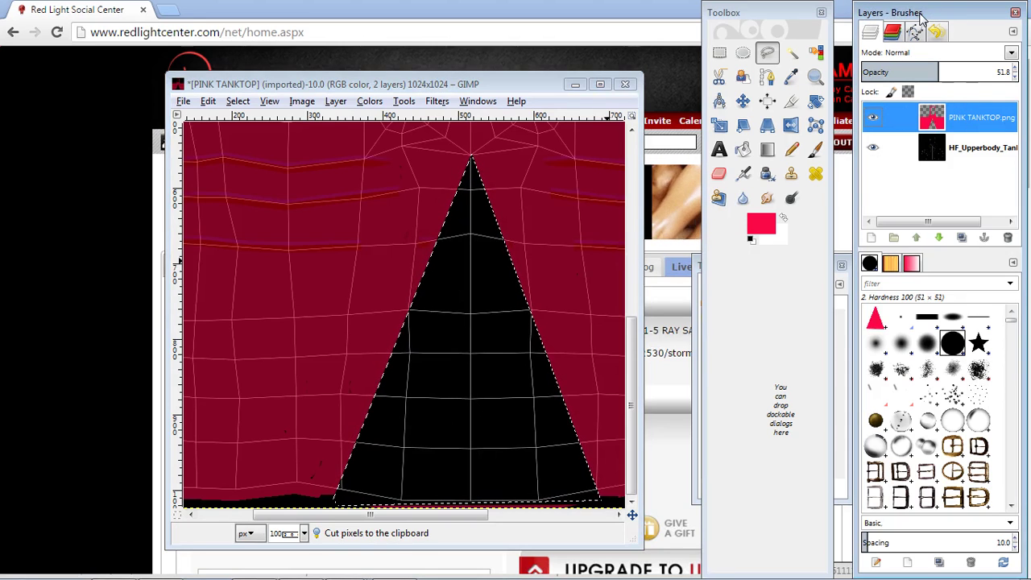
pyautogui.click(933, 69)
pyautogui.moveTo(933, 69); pyautogui.dragTo(1026, 80)
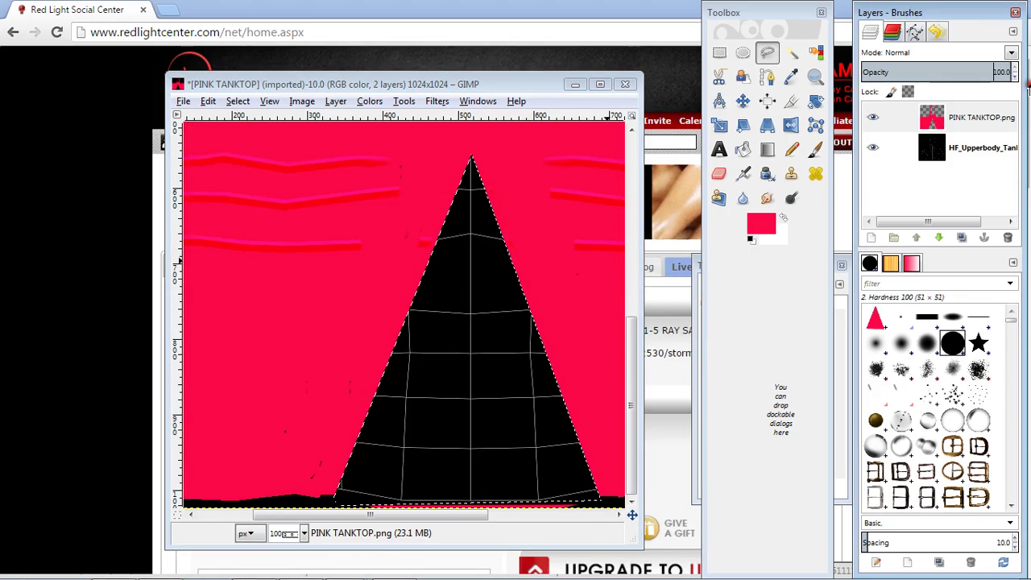
pyautogui.click(967, 121)
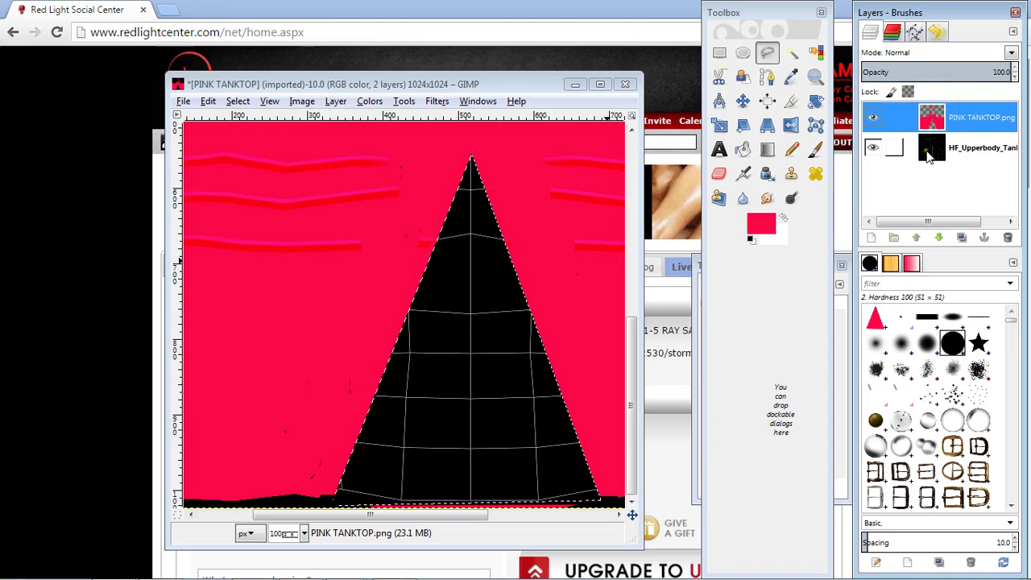
# Hide the HF_Upperbody UV layer and zoom out to 50%
pyautogui.click(872, 149)
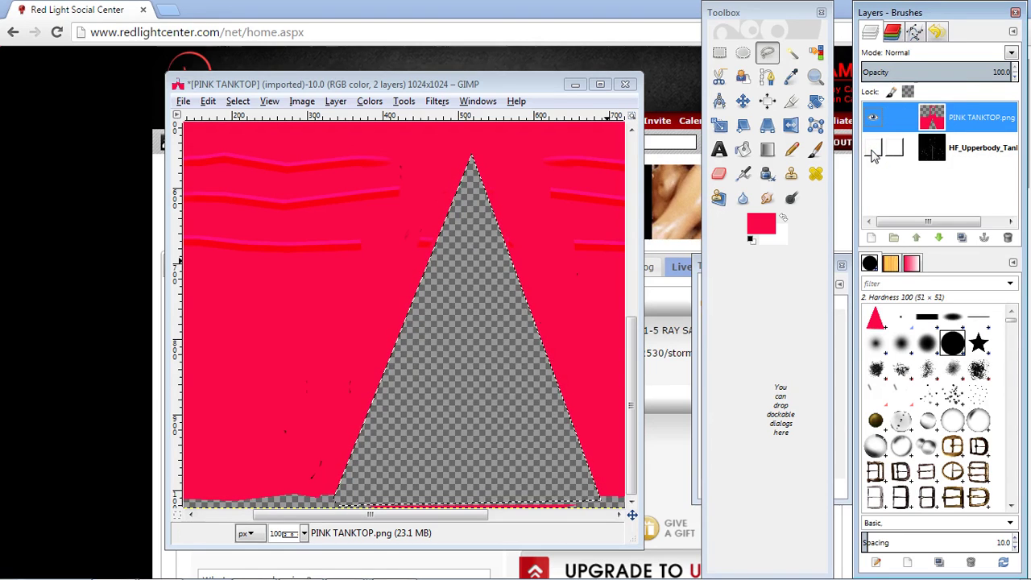
pyautogui.click(305, 533)
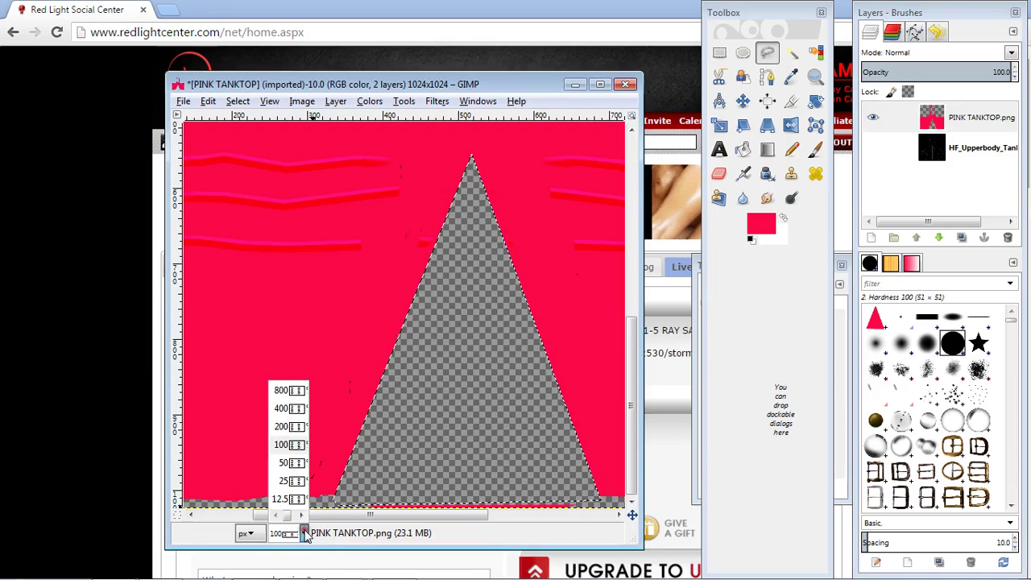
pyautogui.click(284, 463)
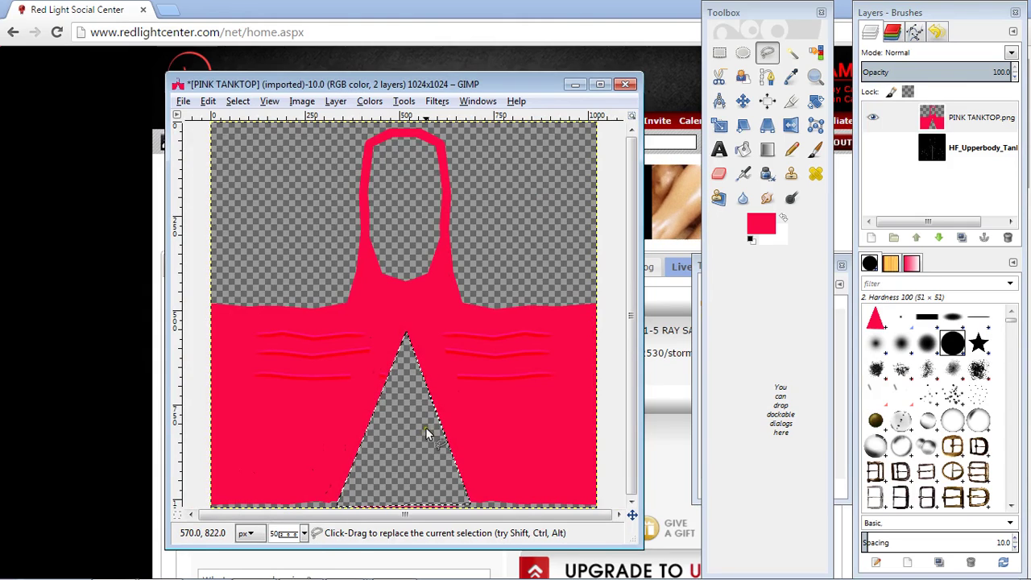
# Overwrite PINK TANKTOP.png with the cutout texture and minimise GIMP
pyautogui.click(183, 102)
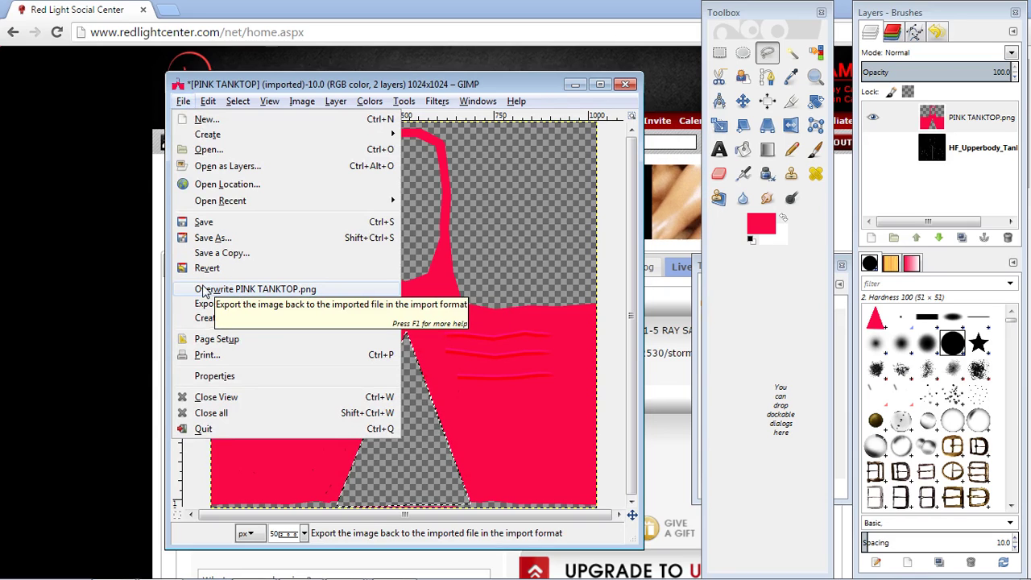
pyautogui.click(258, 290)
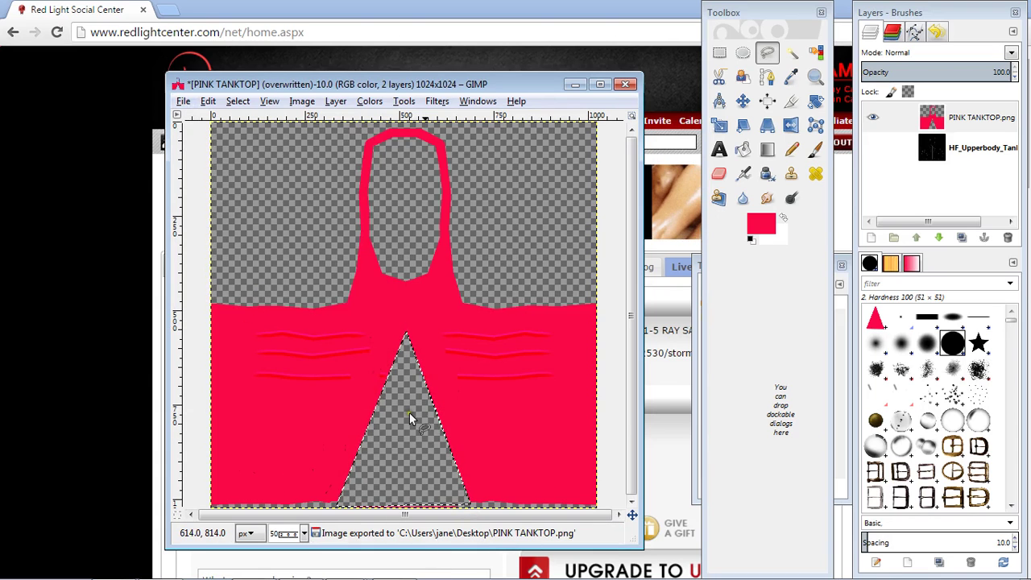
pyautogui.click(575, 84)
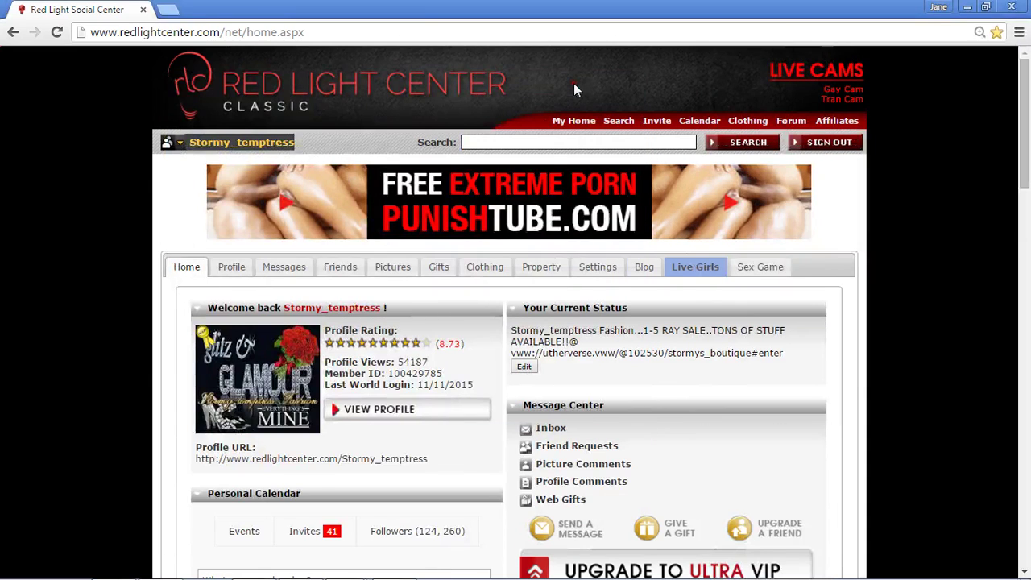
# Go to the Create Outfit page under Clothing and choose the New Style avatar type
pyautogui.click(493, 272)
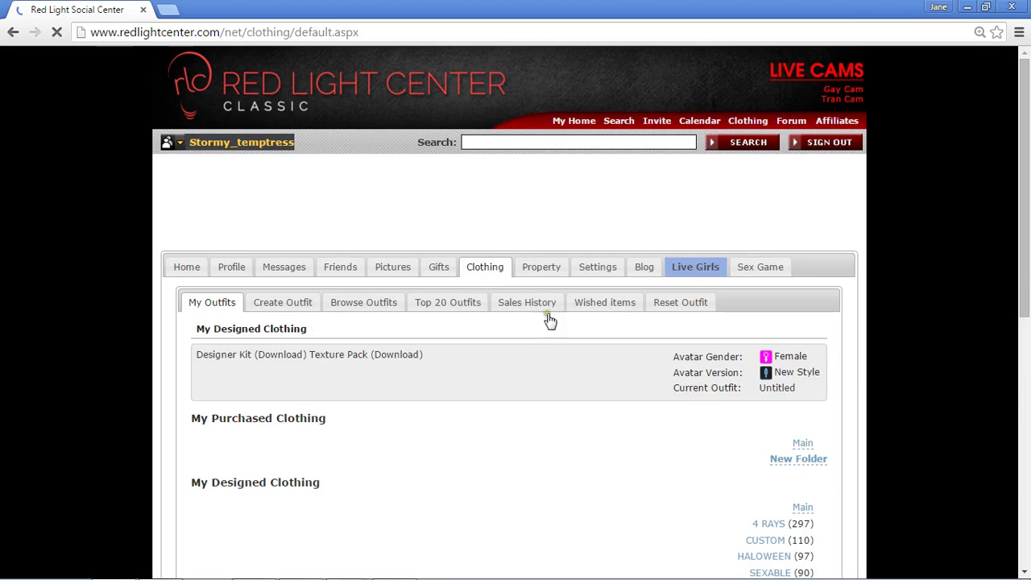
pyautogui.click(287, 302)
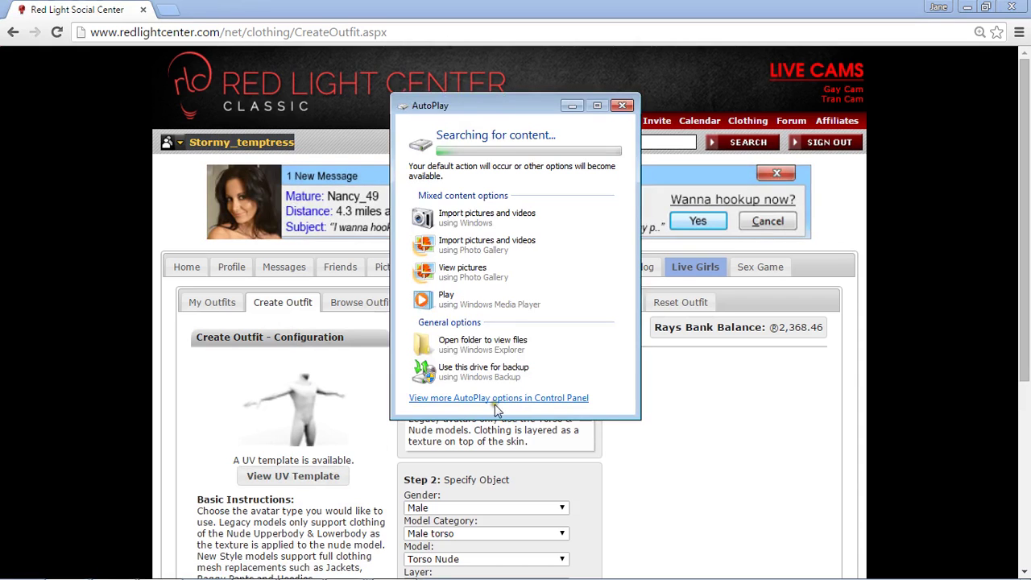
pyautogui.click(628, 106)
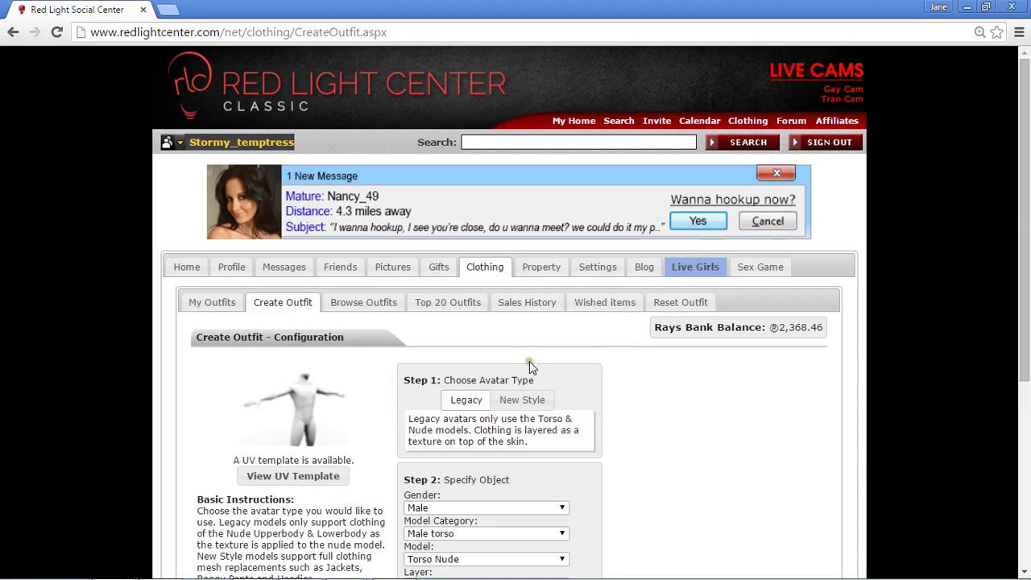
pyautogui.click(522, 401)
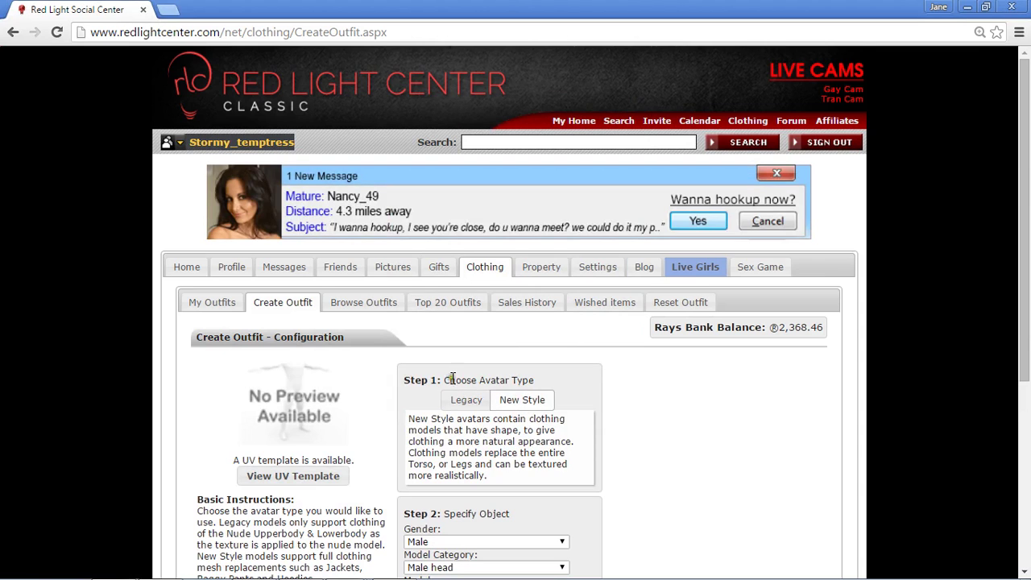
pyautogui.scroll(-5, 416, 375)
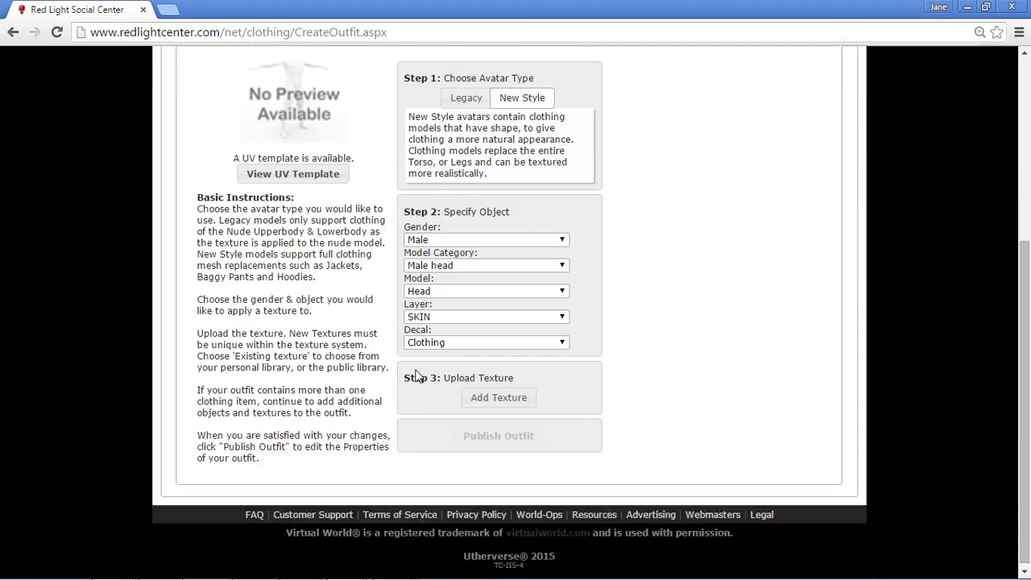
# Set gender Female, category Female torso, model Tank top w/skin and layer CLOTHING
pyautogui.click(444, 239)
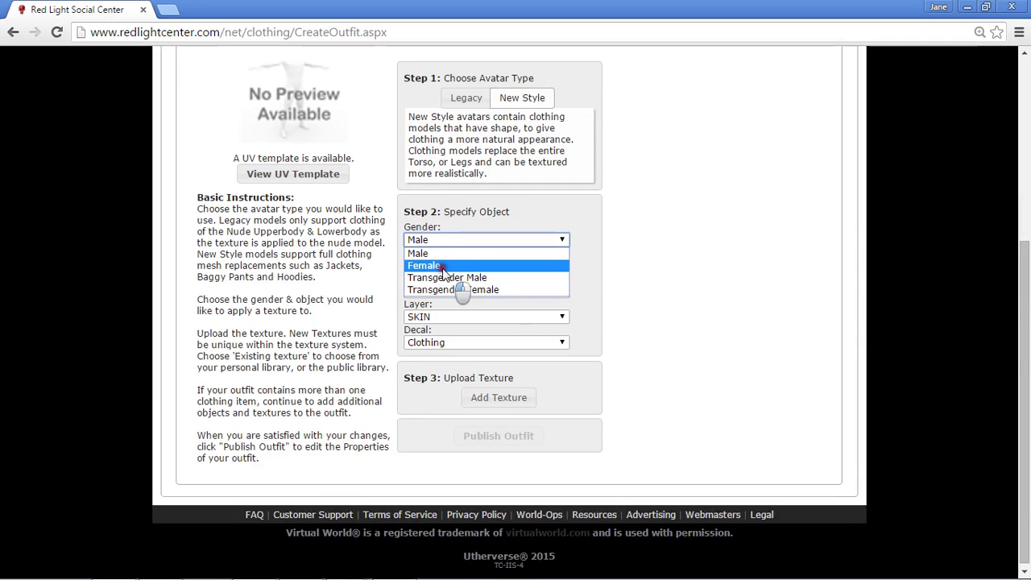
pyautogui.click(446, 265)
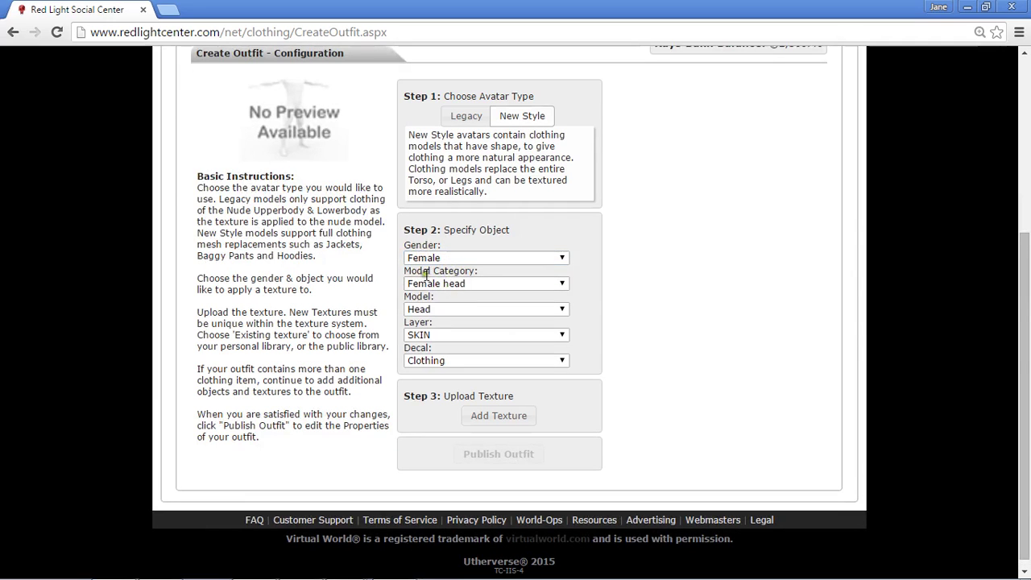
pyautogui.click(452, 283)
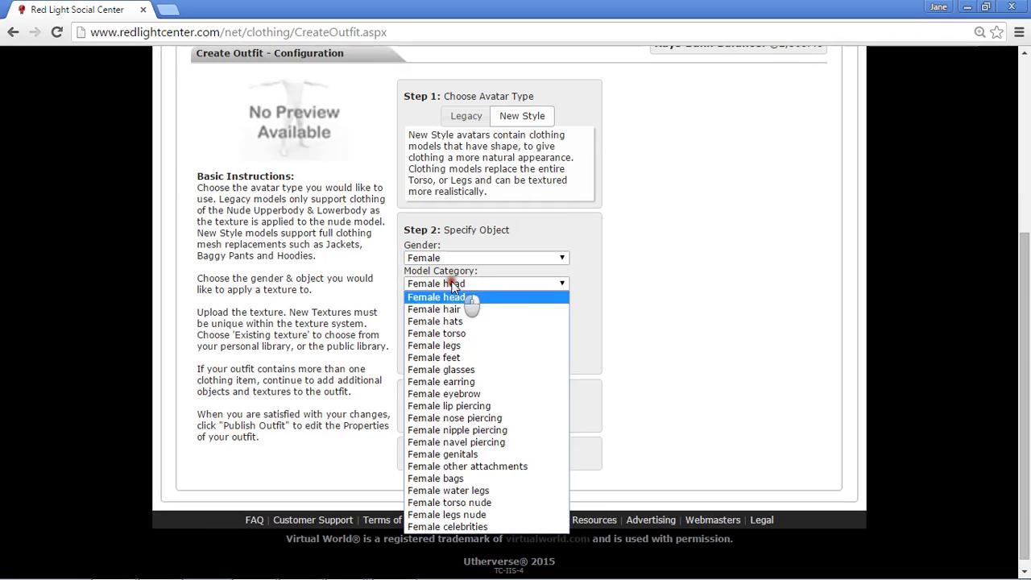
pyautogui.click(451, 335)
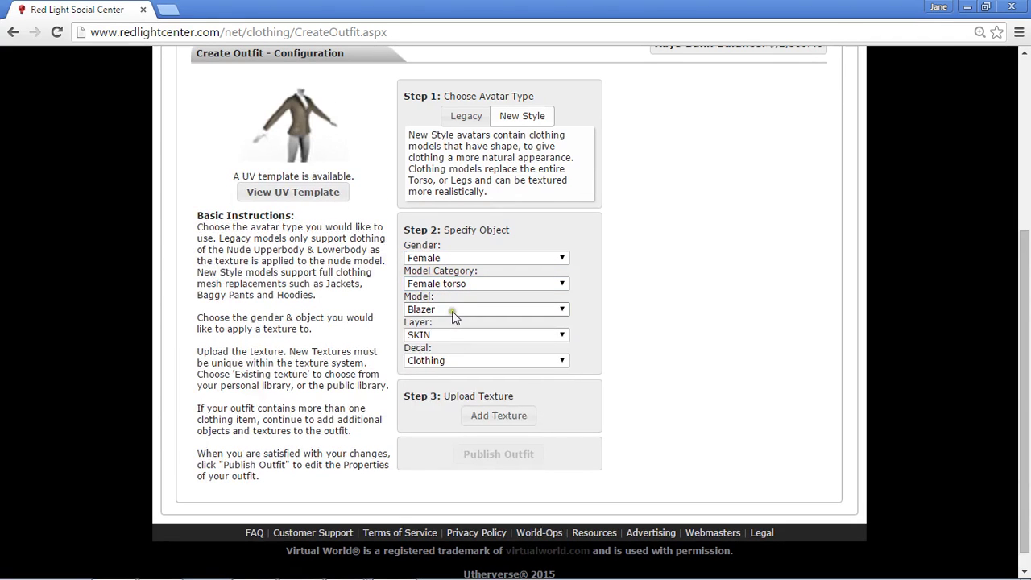
pyautogui.click(431, 309)
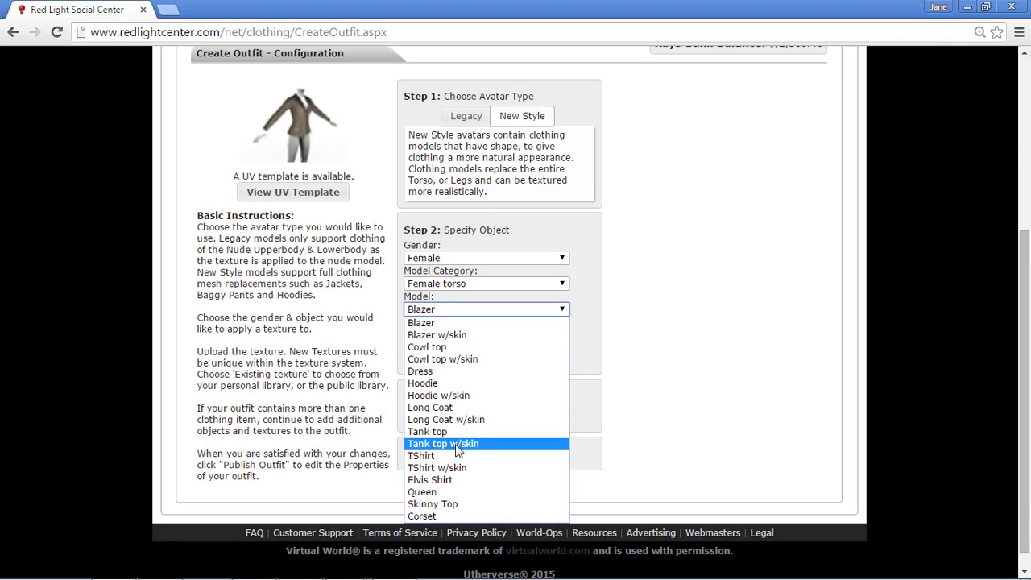
pyautogui.click(457, 444)
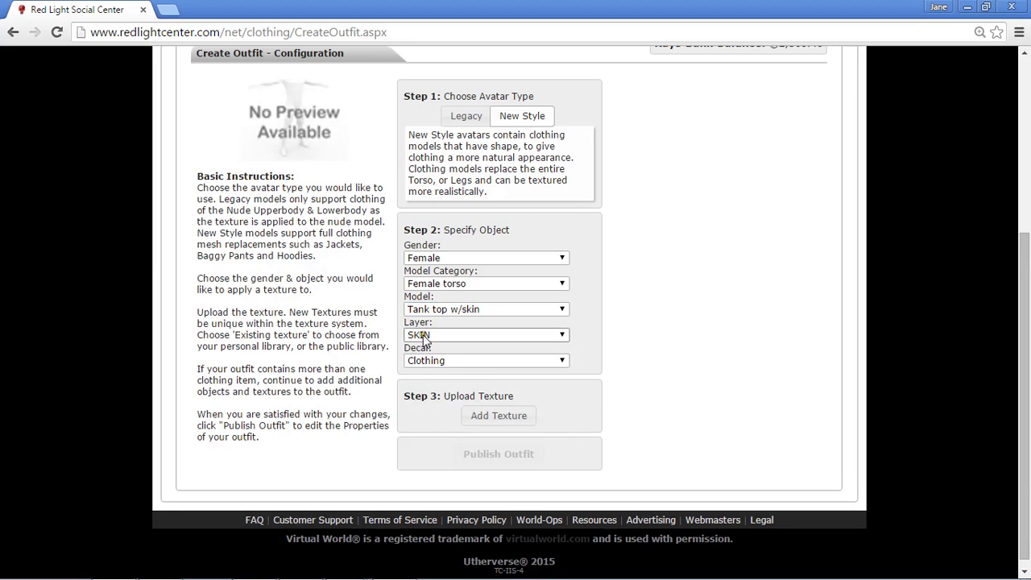
pyautogui.click(435, 336)
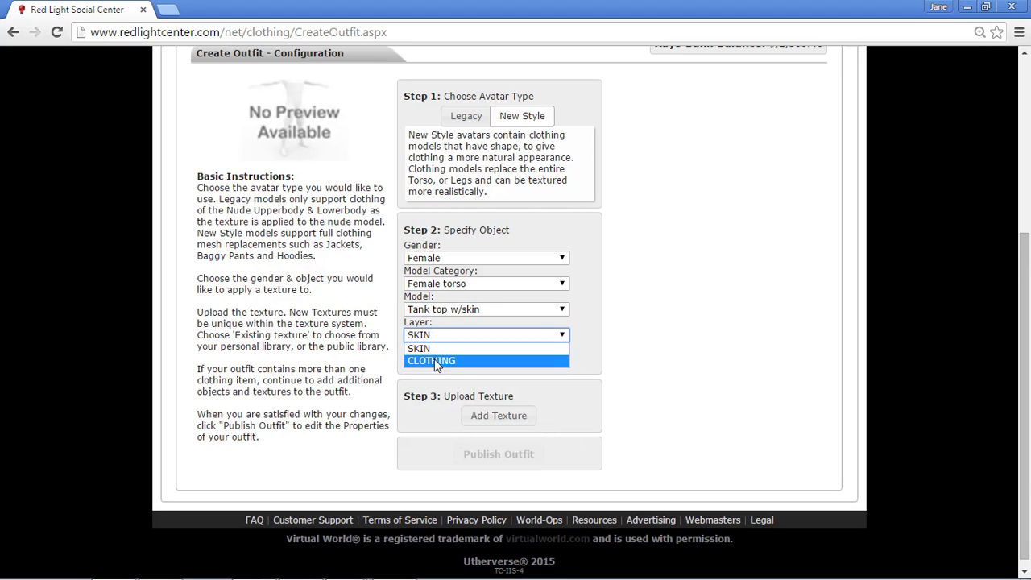
pyautogui.click(434, 360)
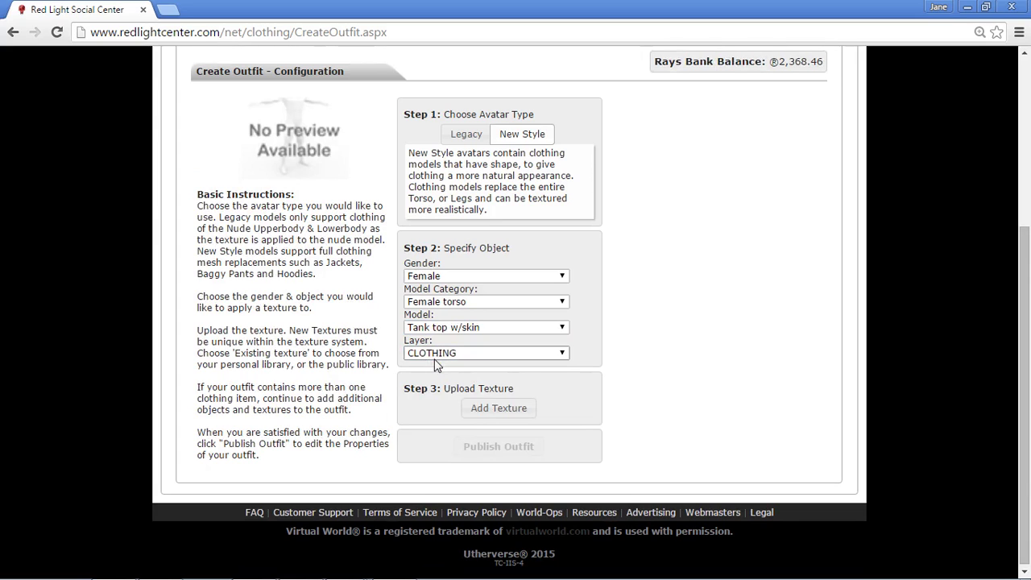
# Choose PINK TANKTOP.png from the Desktop home folder as the outfit texture
pyautogui.click(468, 407)
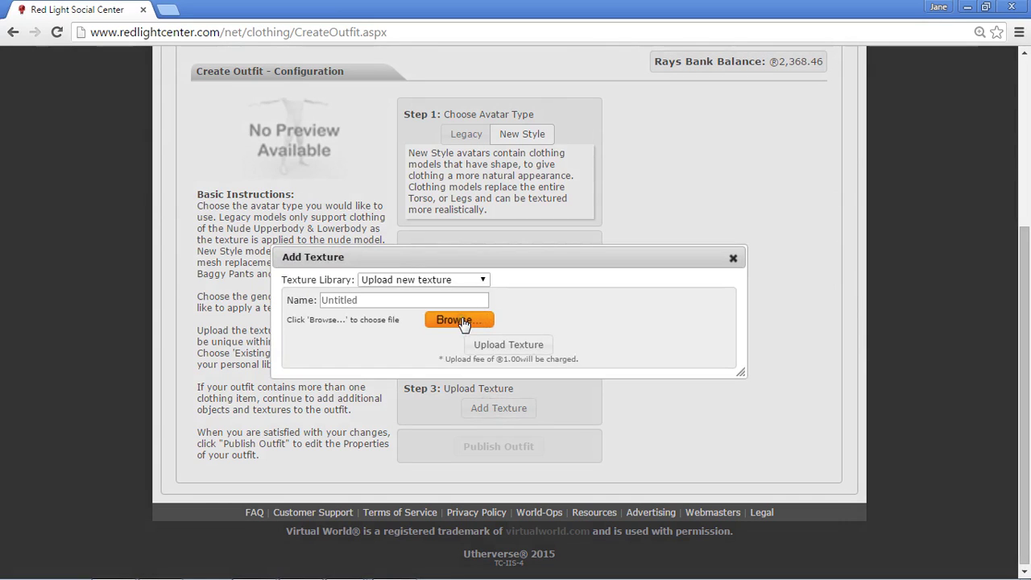
pyautogui.click(463, 321)
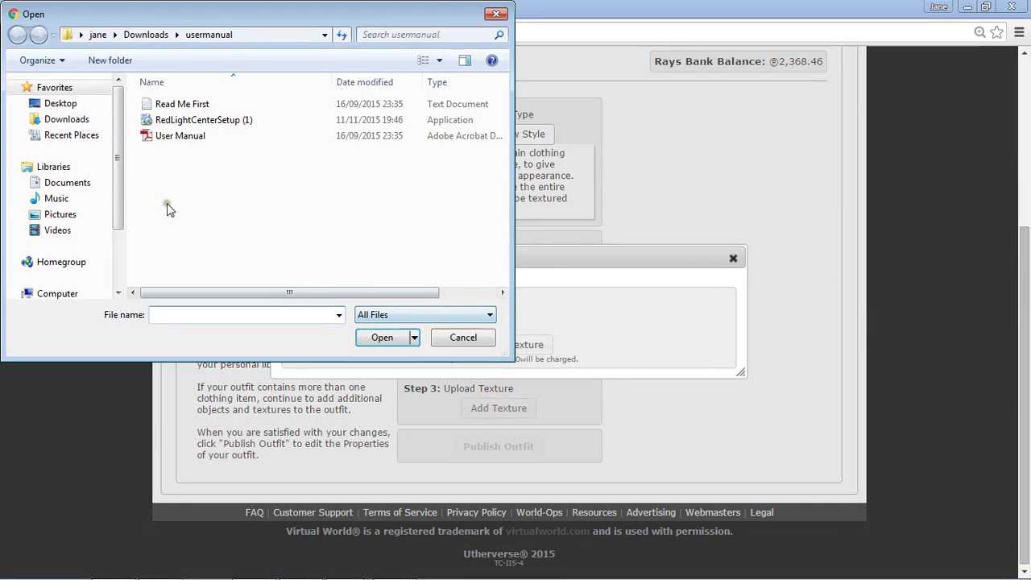
pyautogui.click(59, 104)
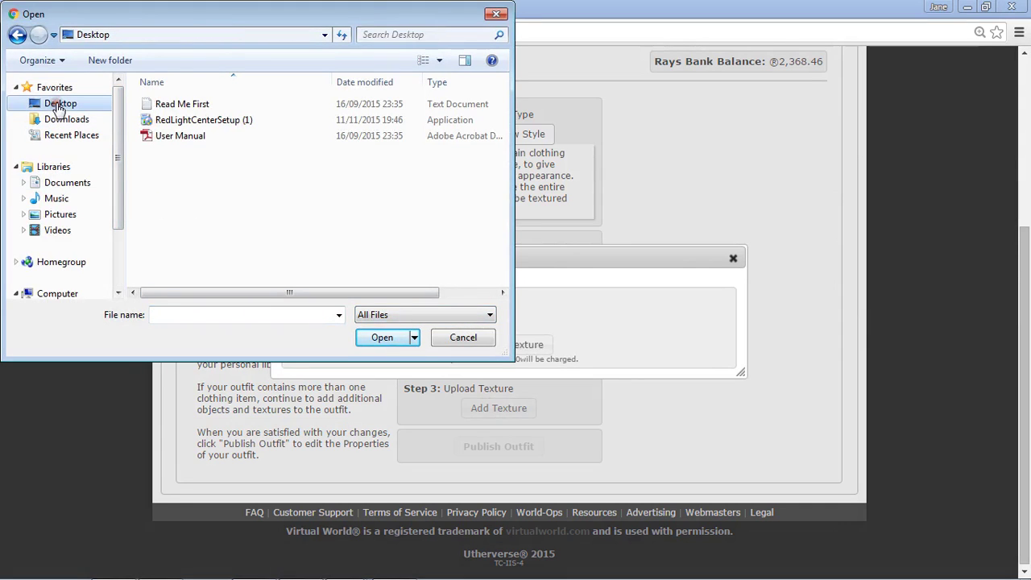
pyautogui.click(193, 182)
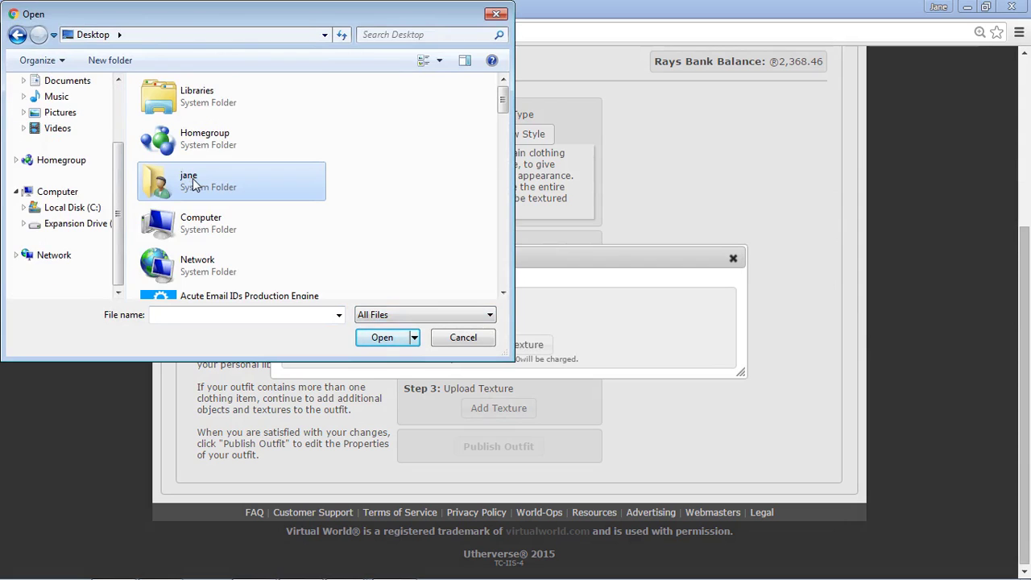
pyautogui.scroll(-3, 192, 182)
pyautogui.scroll(-2, 193, 182)
pyautogui.scroll(-3, 192, 182)
pyautogui.scroll(-2, 192, 182)
pyautogui.scroll(-2, 192, 182)
pyautogui.scroll(-2, 193, 182)
pyautogui.scroll(-3, 192, 184)
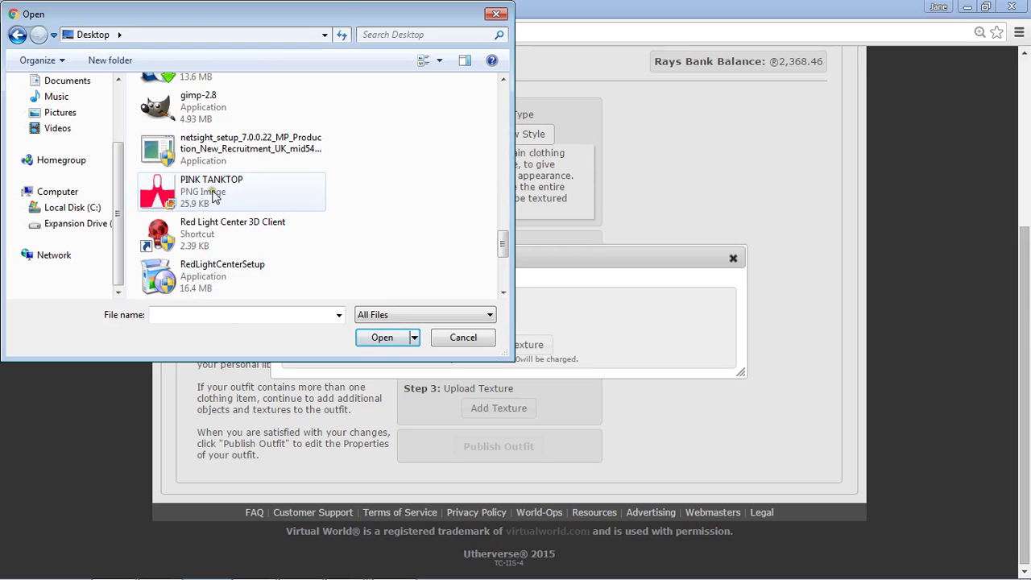
pyautogui.click(215, 196)
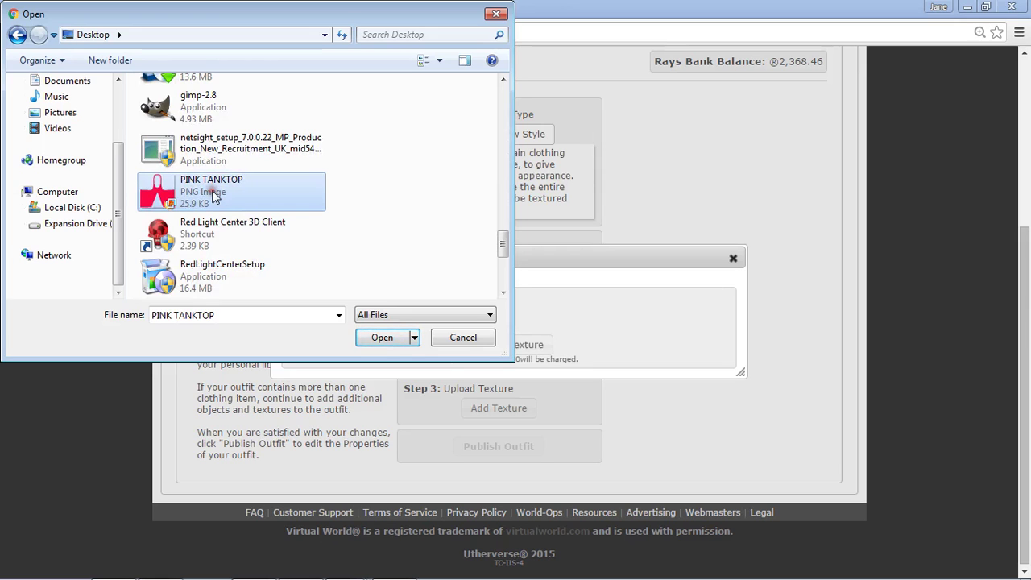
pyautogui.click(381, 339)
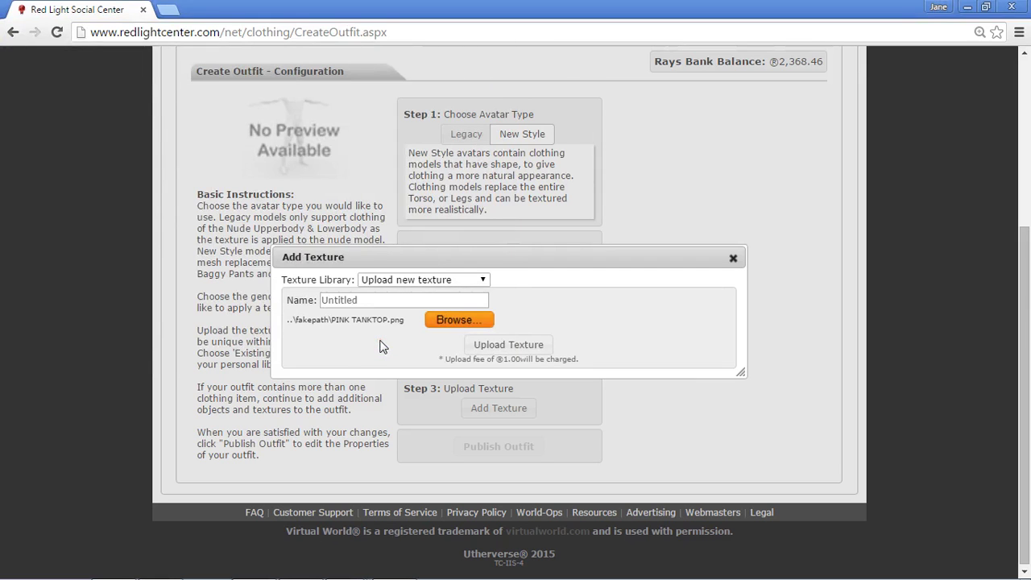
# Upload the PINK TANKTOP texture and scroll down to see it listed
pyautogui.click(474, 349)
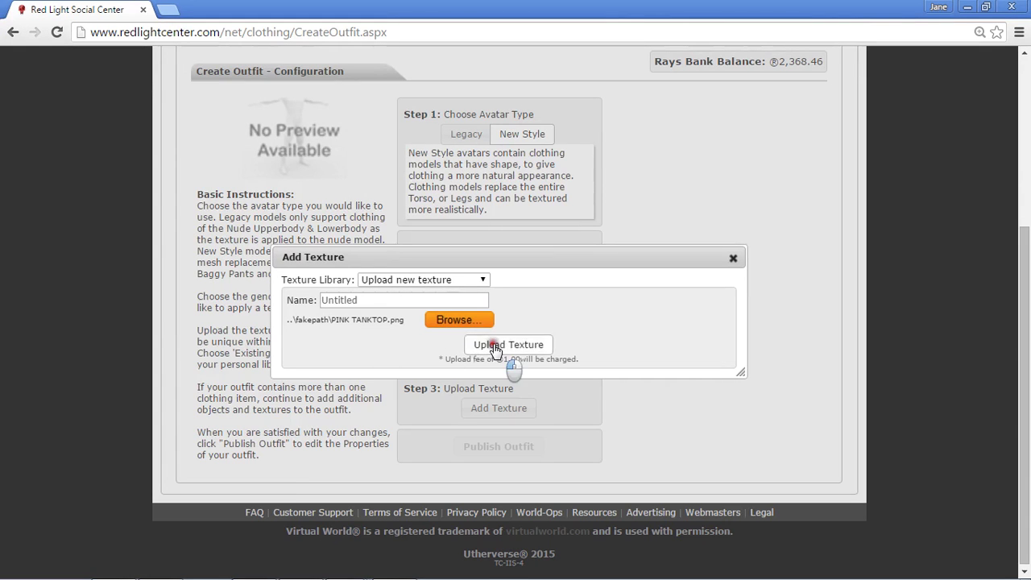
pyautogui.click(493, 348)
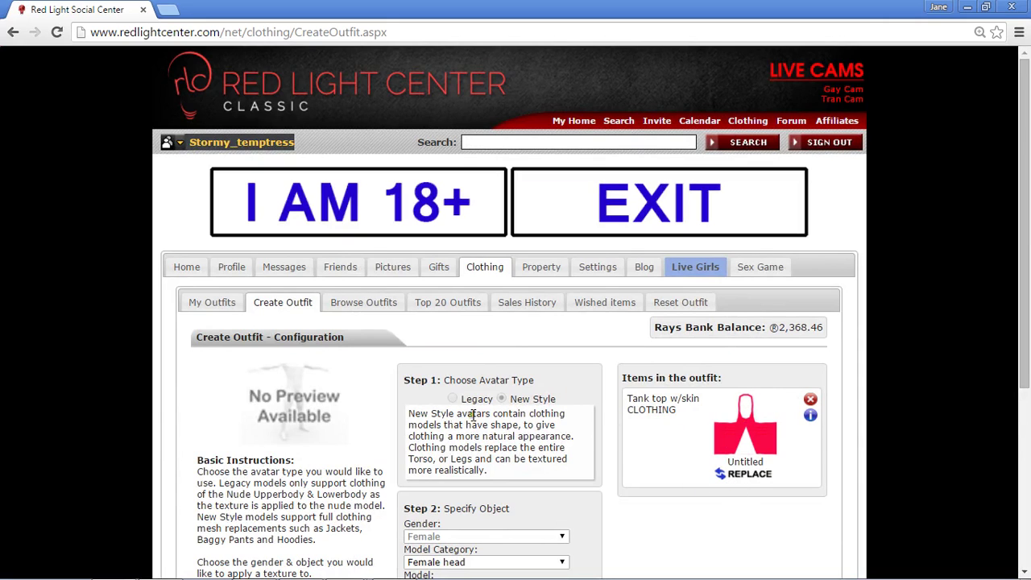
pyautogui.scroll(-2, 447, 416)
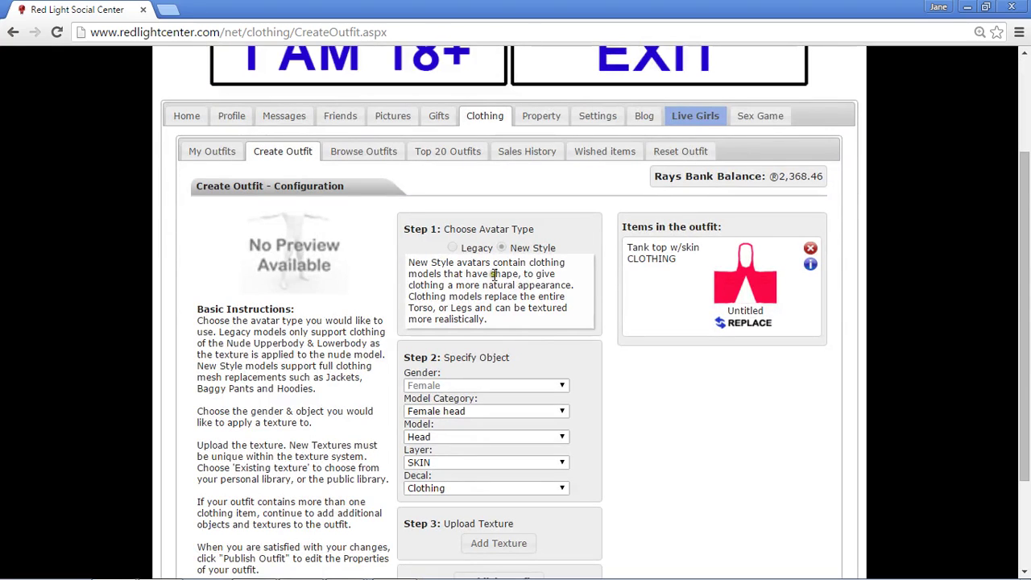
pyautogui.scroll(-2, 595, 290)
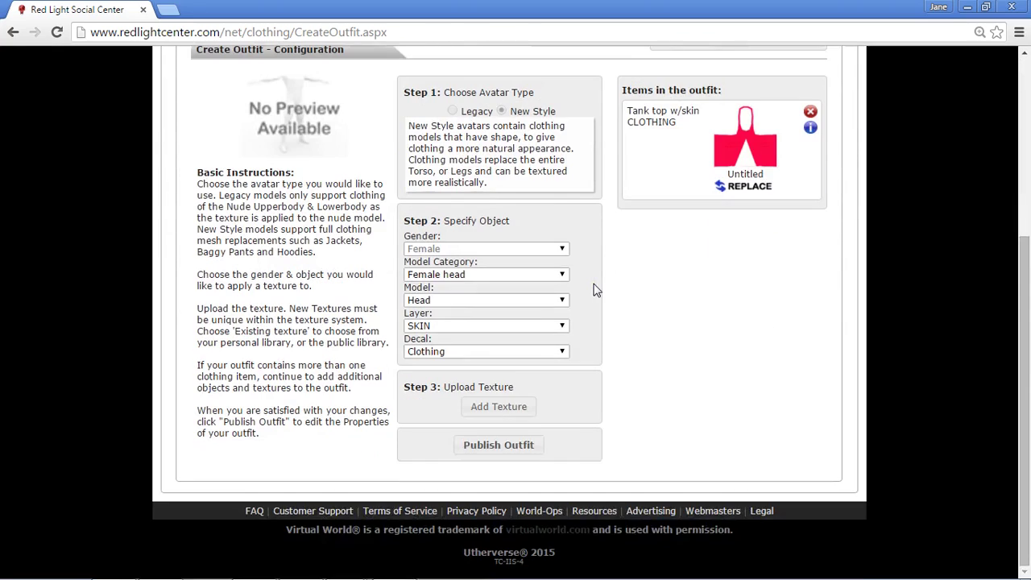
# Publish the outfit and test it on the avatar
pyautogui.click(500, 448)
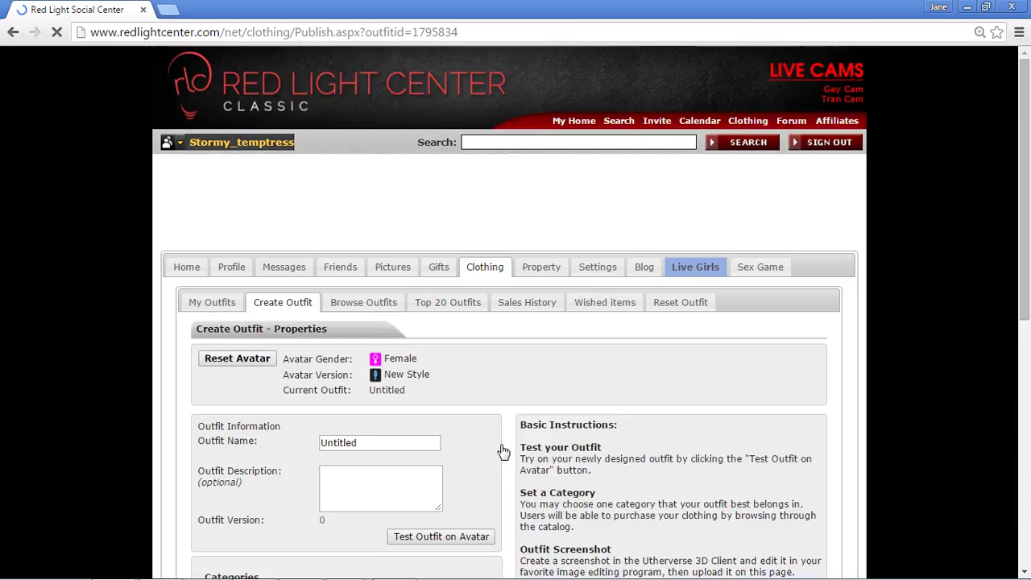
pyautogui.scroll(-1, 311, 420)
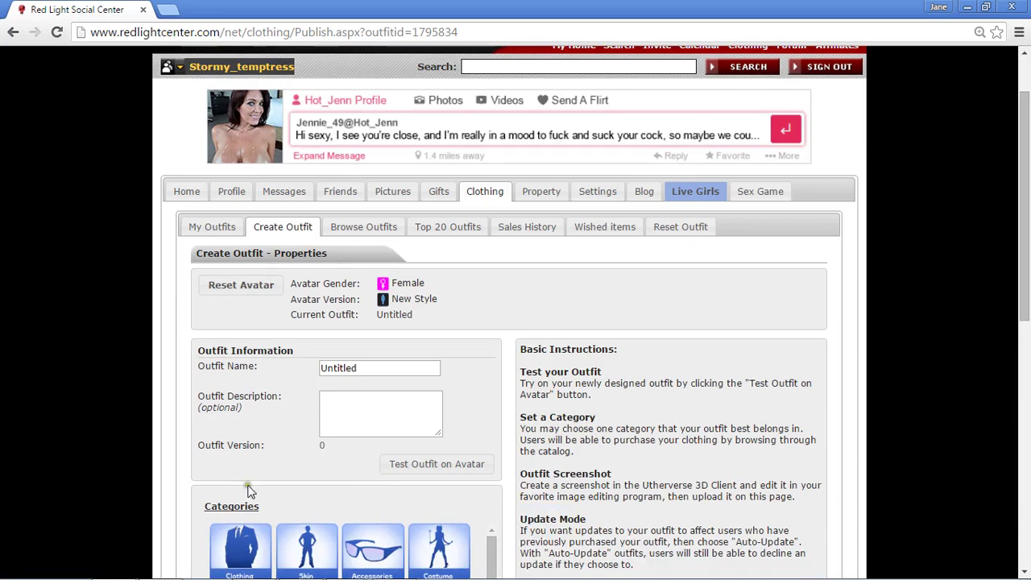
pyautogui.click(449, 466)
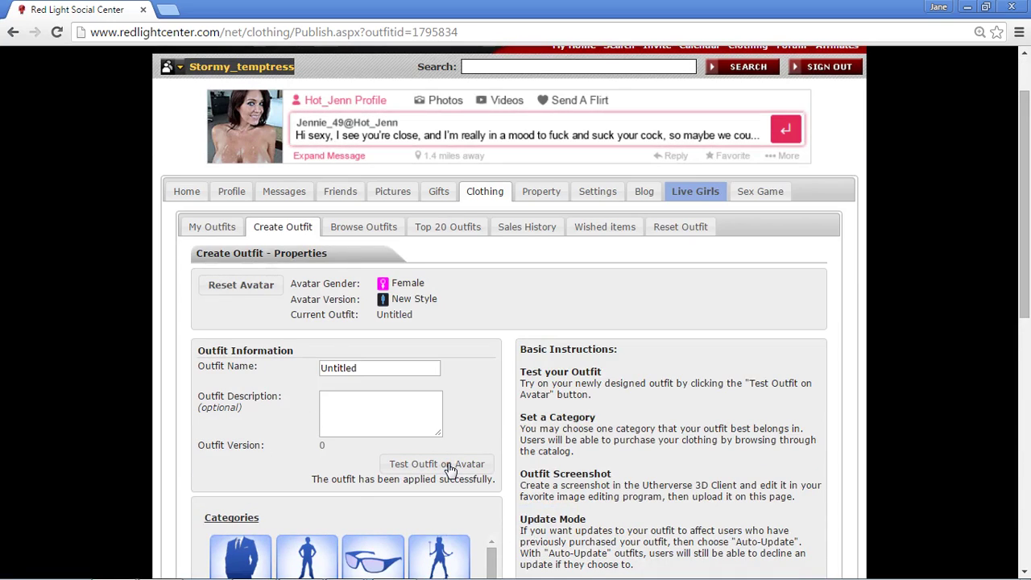
pyautogui.scroll(-5, 161, 393)
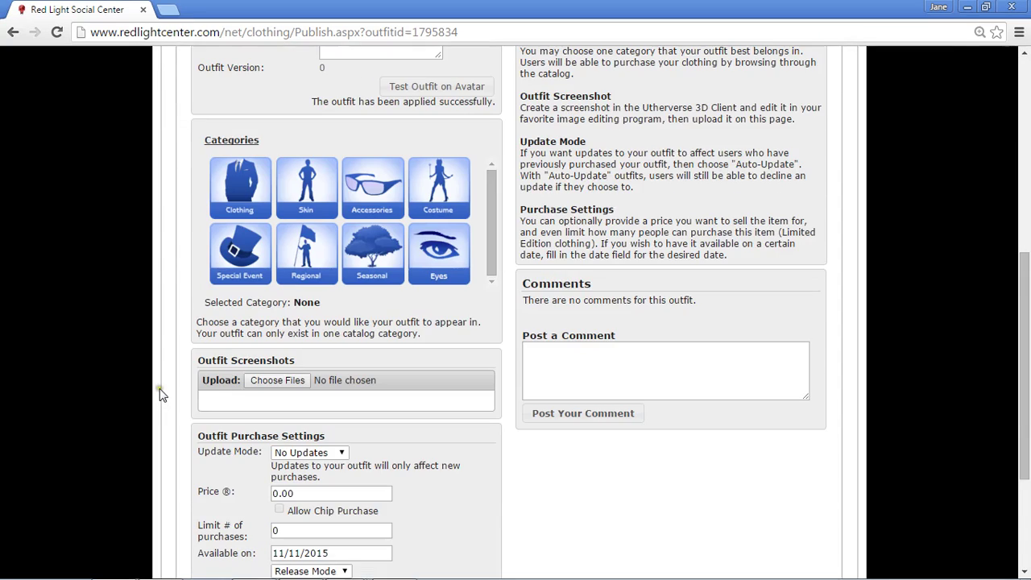
pyautogui.scroll(-3, 161, 394)
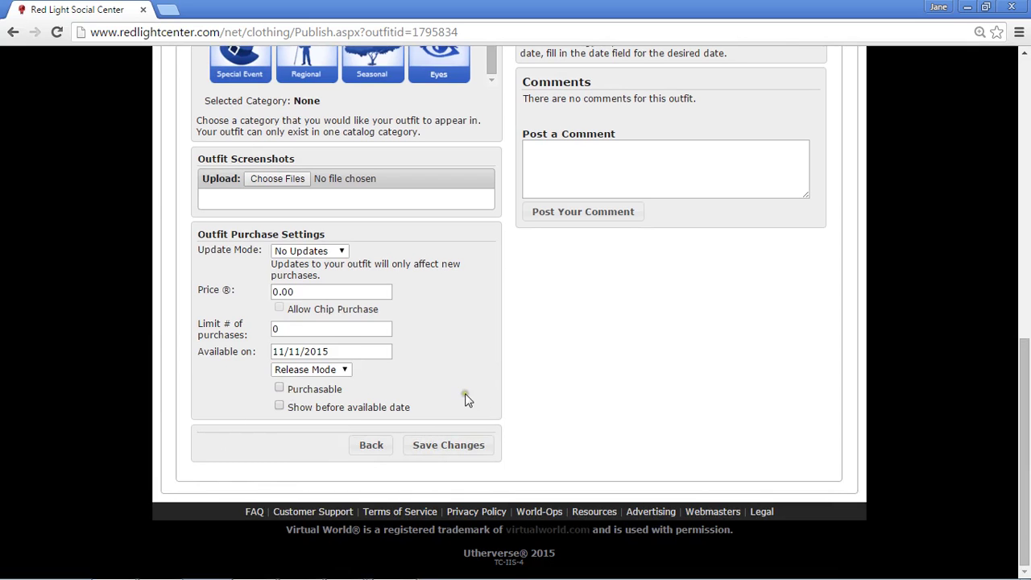
pyautogui.scroll(5, 468, 399)
pyautogui.scroll(1, 358, 387)
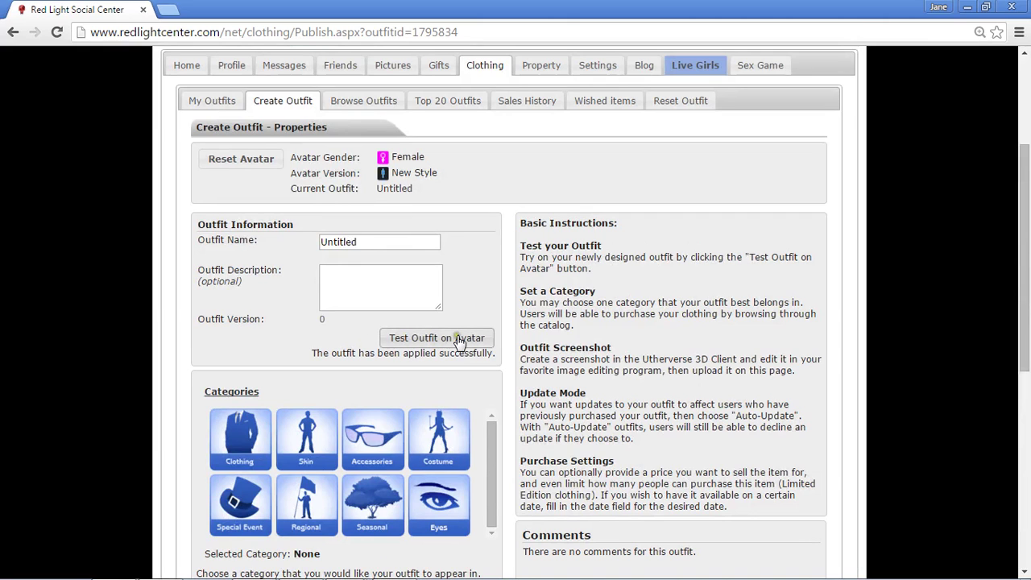
# Apply the outfit to the avatar again and switch to the Red Light Center 3D Client
pyautogui.click(459, 342)
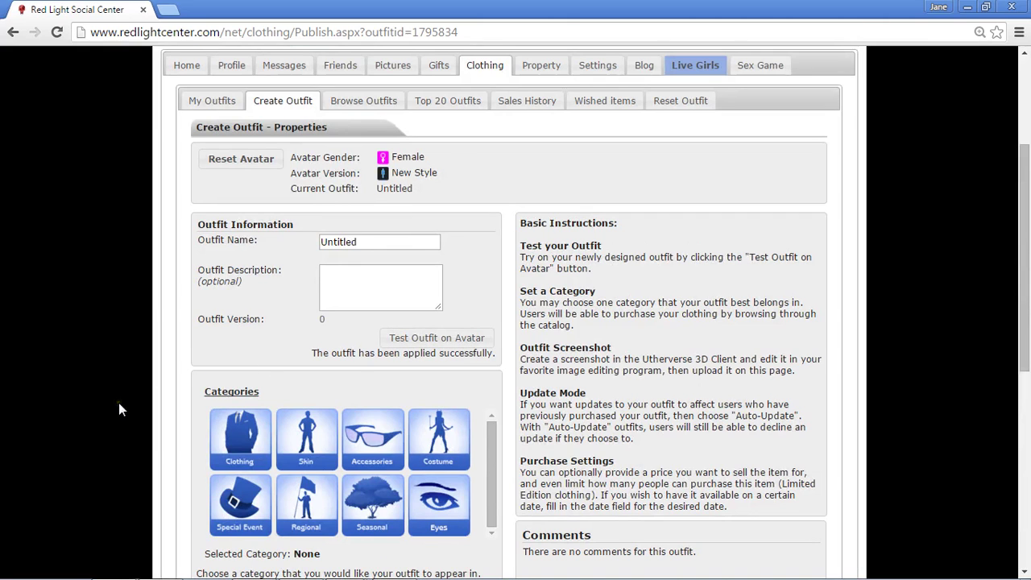
pyautogui.scroll(-4, 119, 403)
pyautogui.scroll(-2, 118, 402)
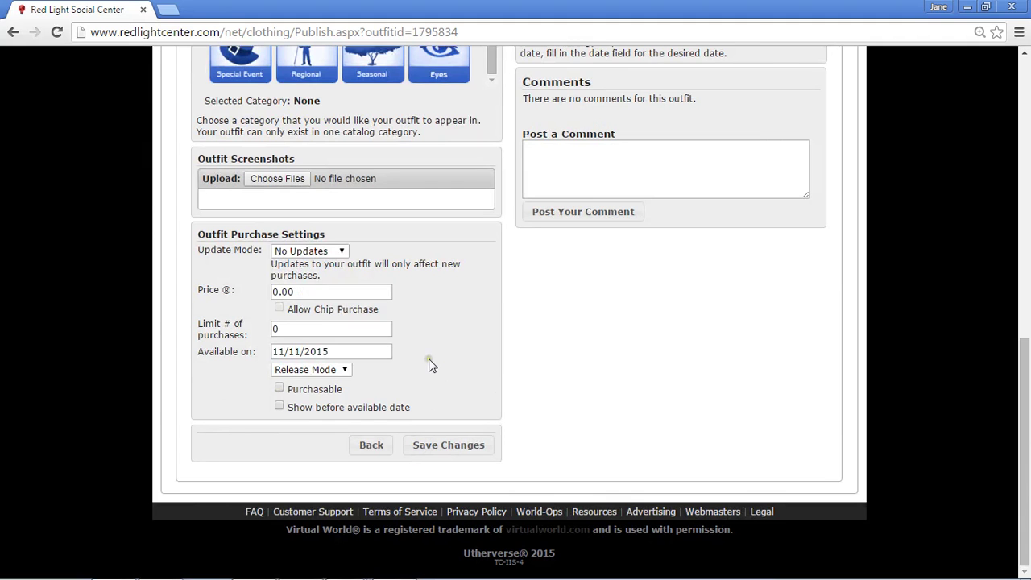
pyautogui.scroll(2, 428, 366)
pyautogui.scroll(3, 429, 366)
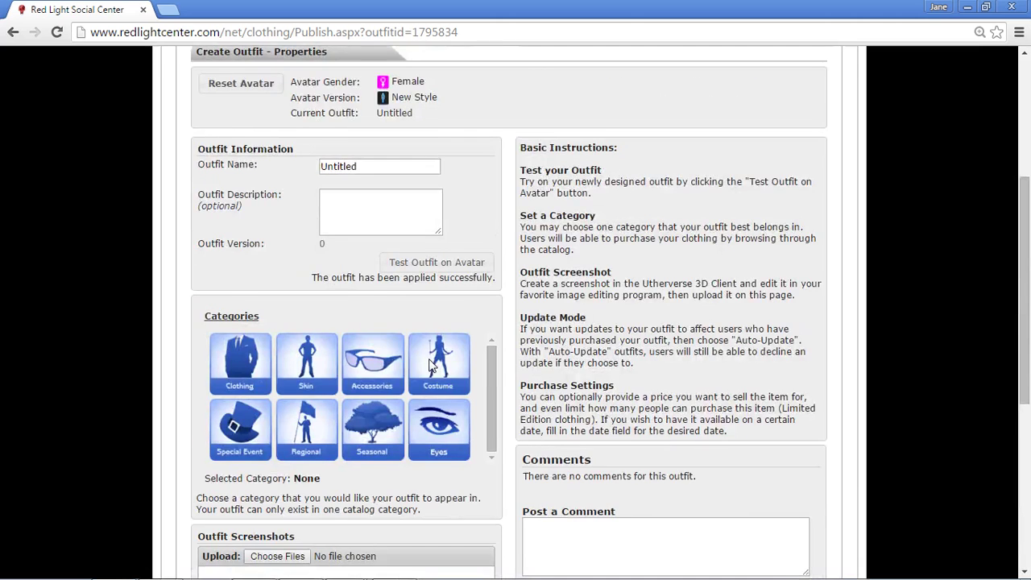
pyautogui.scroll(1, 428, 366)
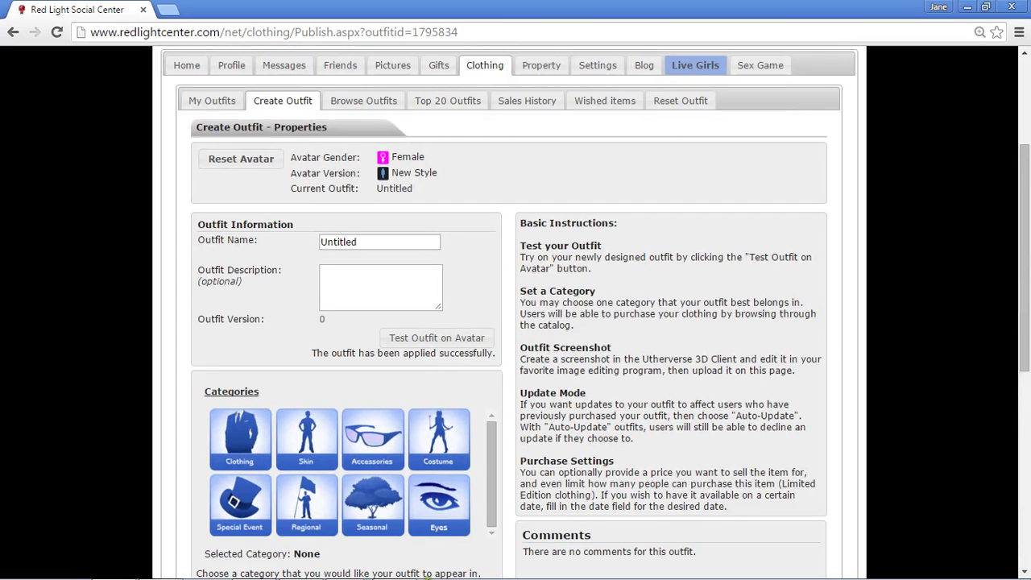
pyautogui.click(394, 566)
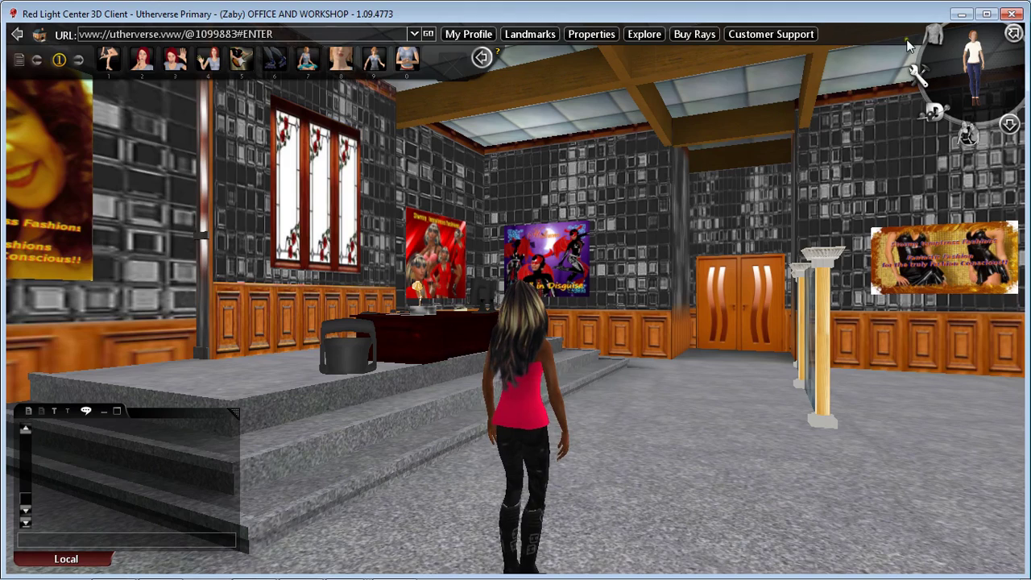
# Open Customize - Clothing and rotate the avatar to view the tank top's back and front
pyautogui.click(933, 30)
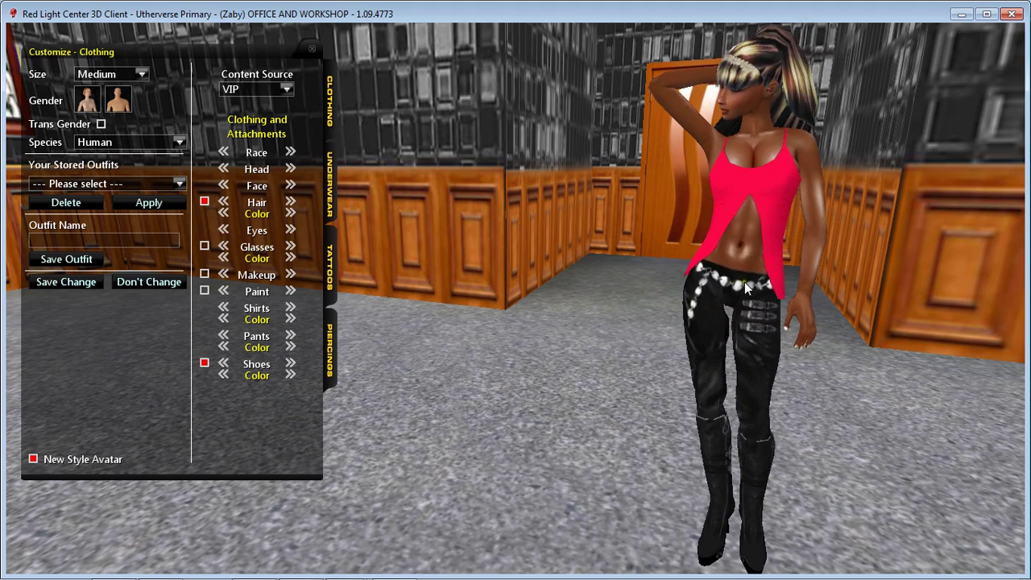
pyautogui.moveTo(733, 285); pyautogui.dragTo(546, 294)
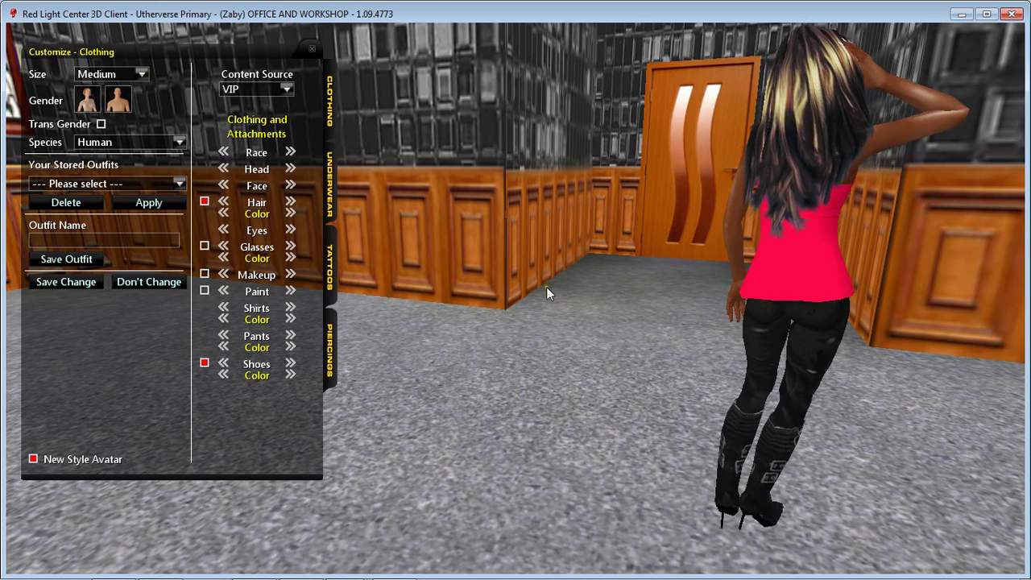
pyautogui.moveTo(547, 289); pyautogui.dragTo(761, 317)
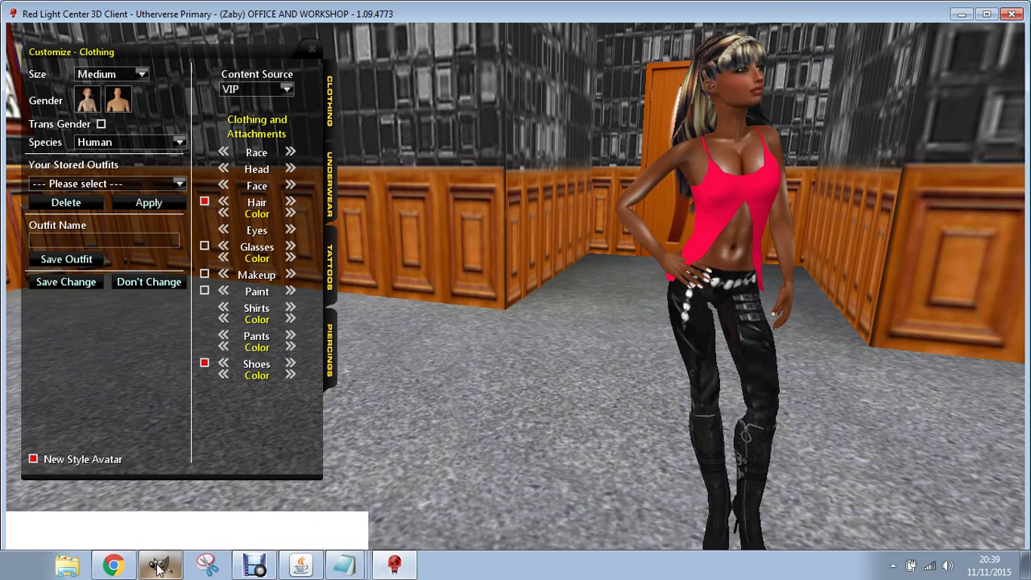
# Back in GIMP, clear the triangle selection and toggle the black template layer on, then off
pyautogui.click(158, 566)
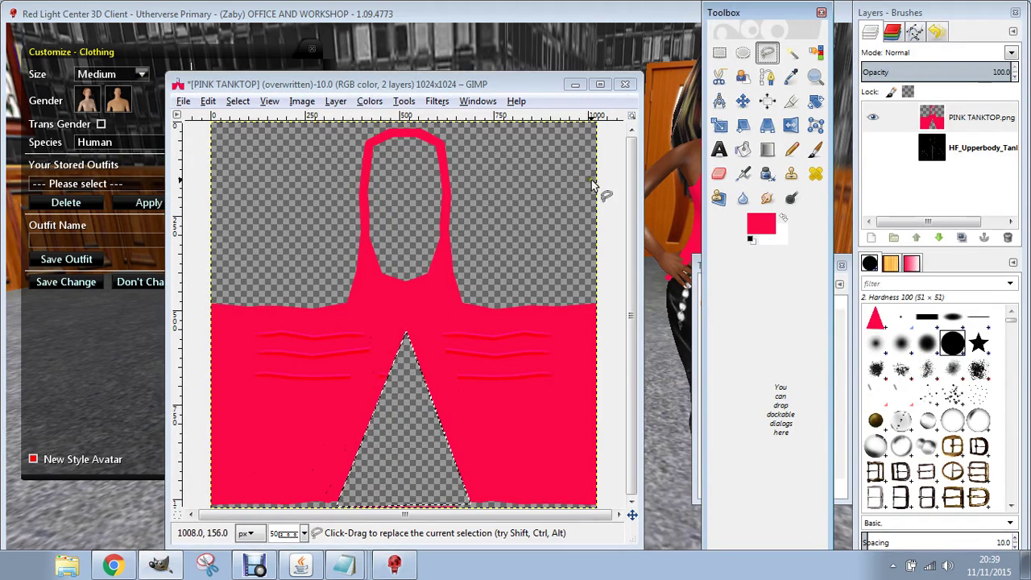
pyautogui.click(719, 53)
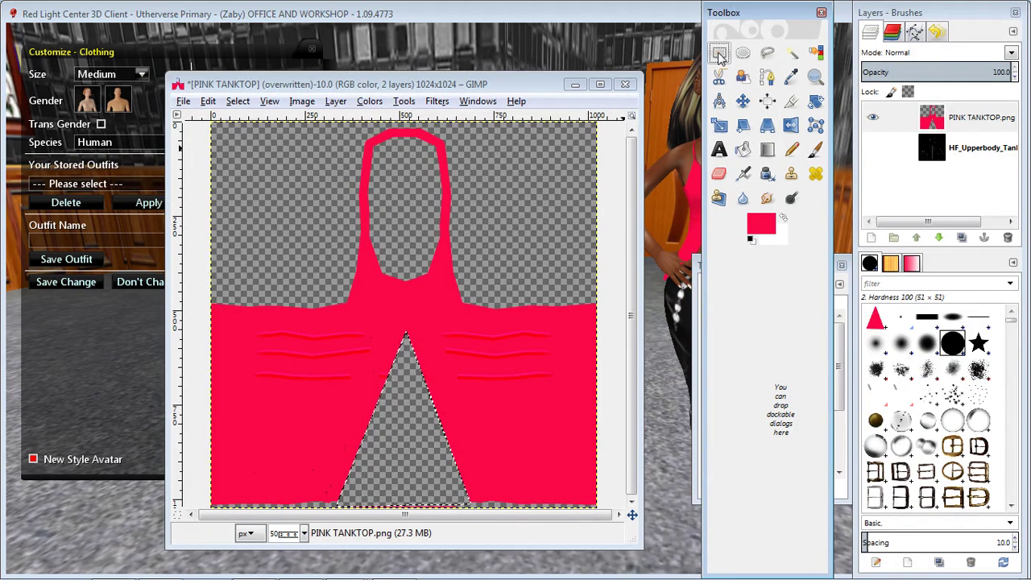
pyautogui.click(483, 402)
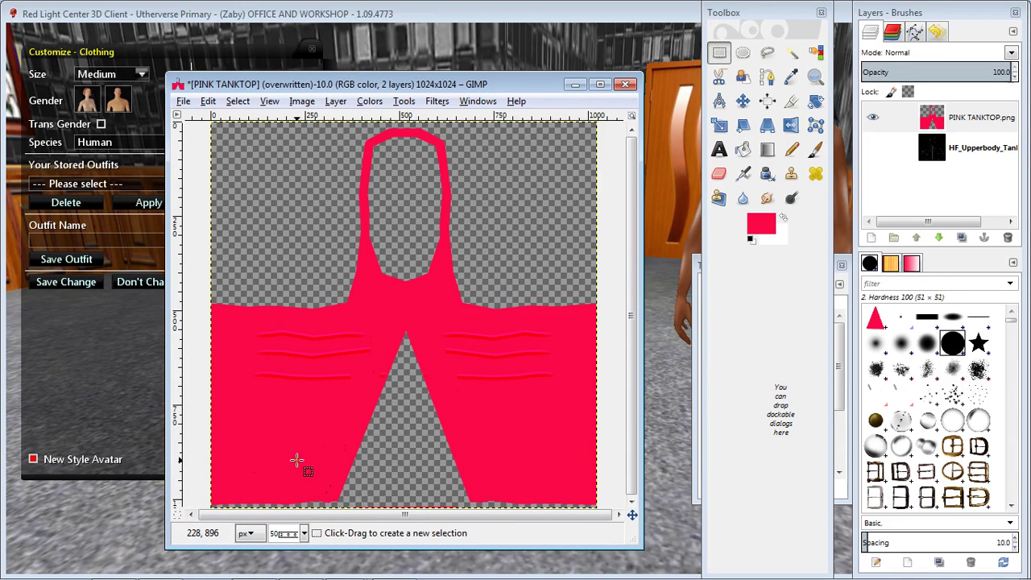
pyautogui.click(873, 147)
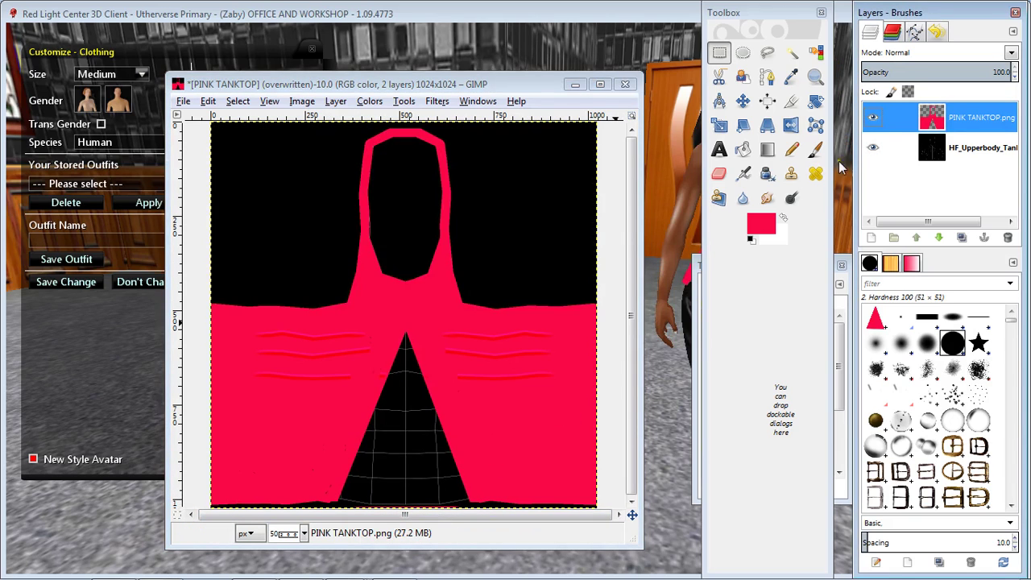
pyautogui.click(873, 147)
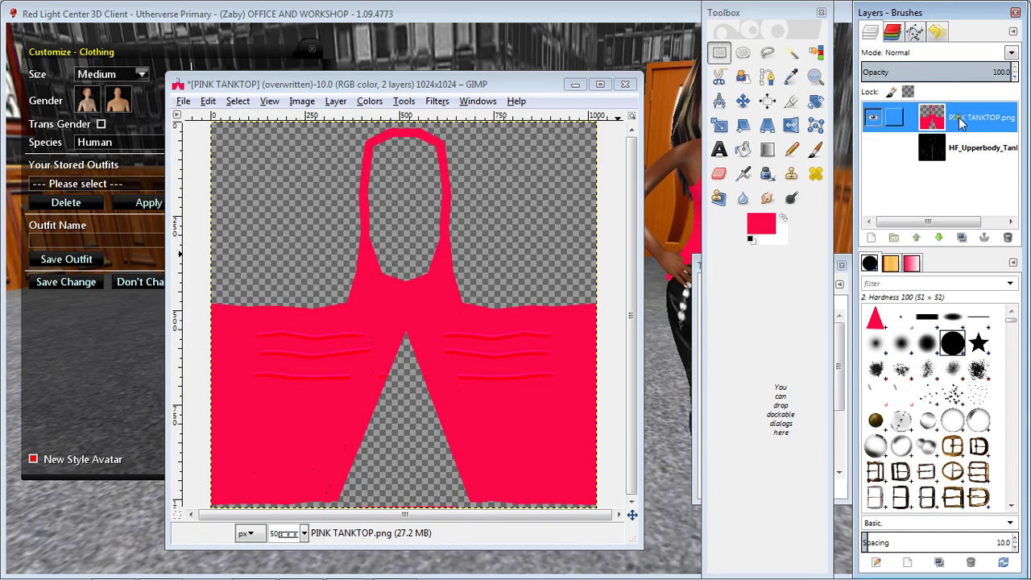
# Show the template layer again and add a new transparent layer, making it active
pyautogui.click(874, 149)
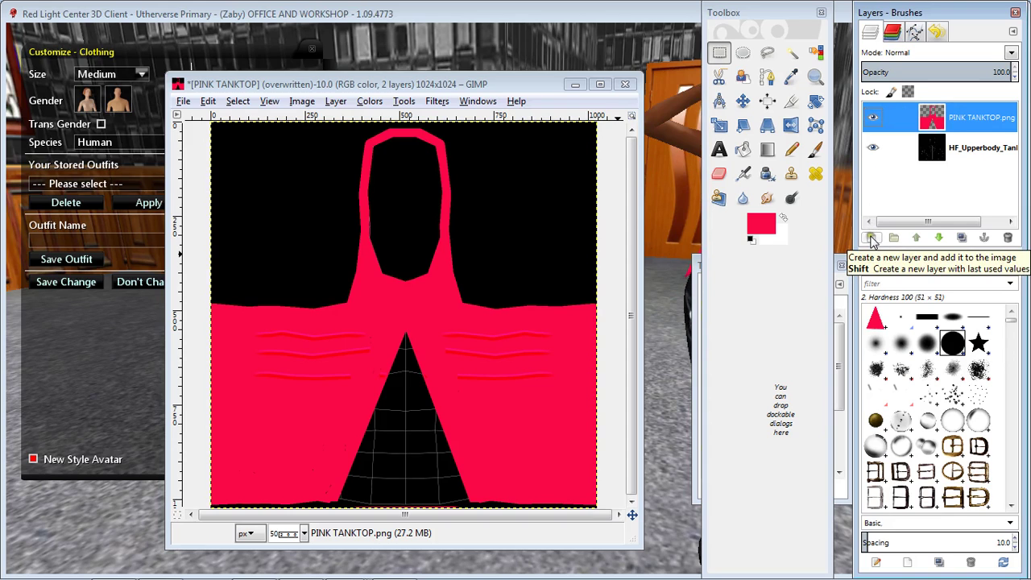
pyautogui.click(871, 238)
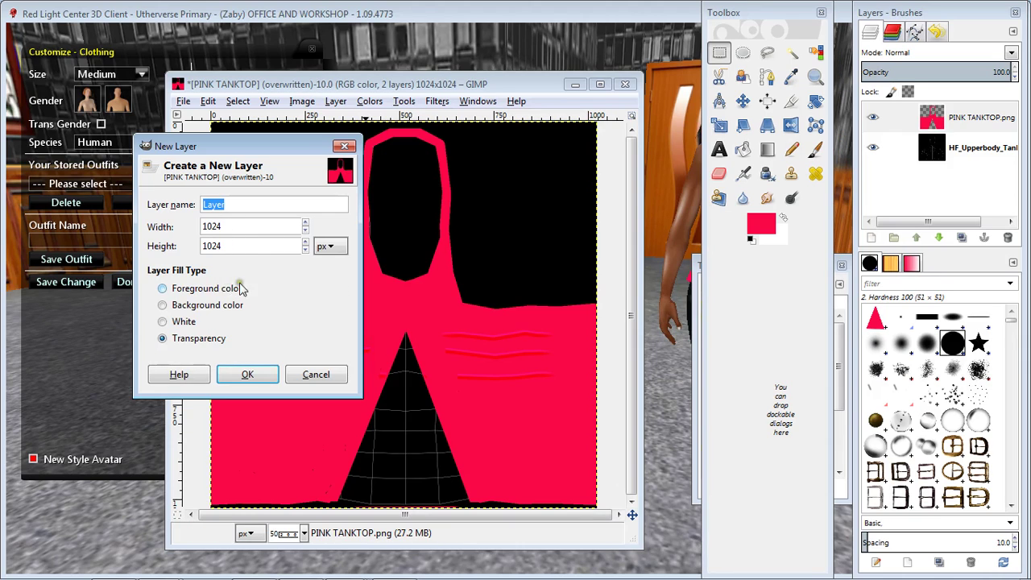
pyautogui.click(242, 374)
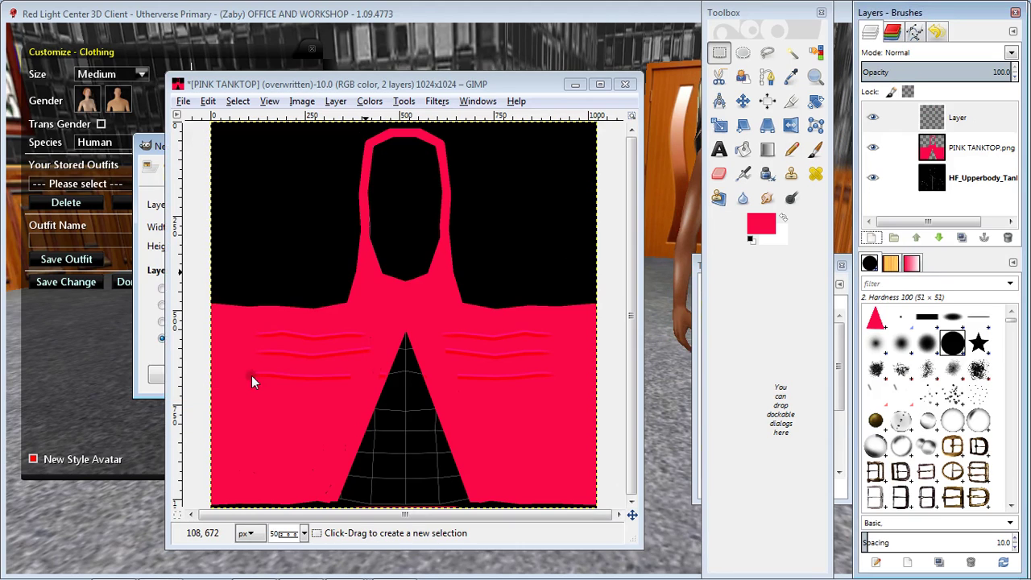
pyautogui.click(960, 118)
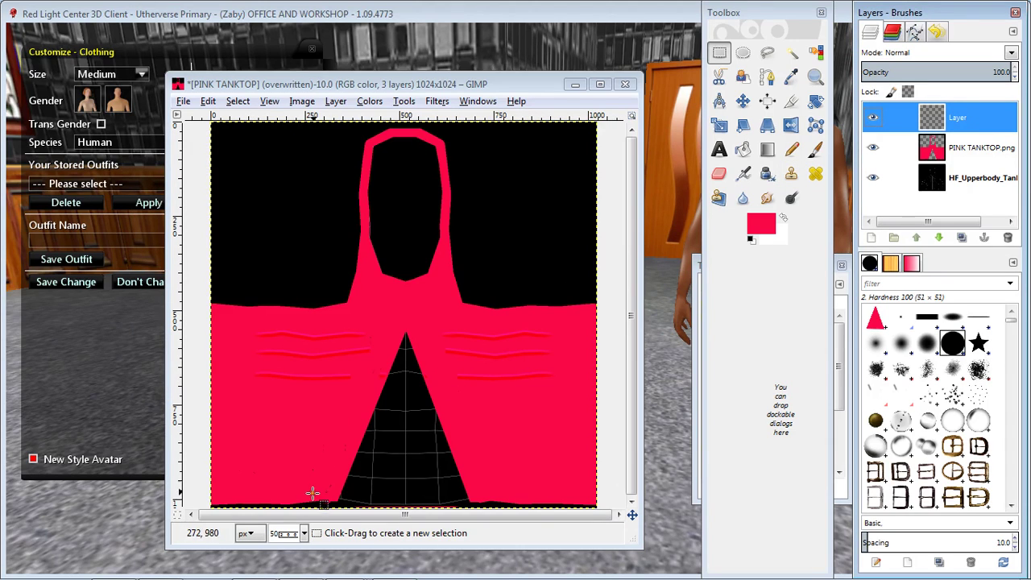
# Zoom the canvas to 200% and pan the view
pyautogui.click(304, 533)
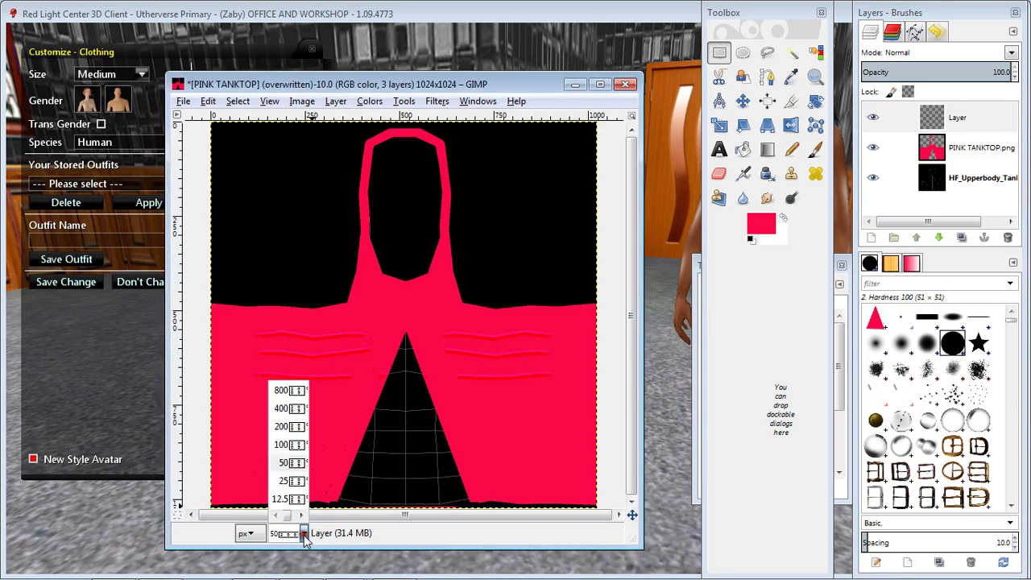
pyautogui.click(284, 445)
pyautogui.press('2')
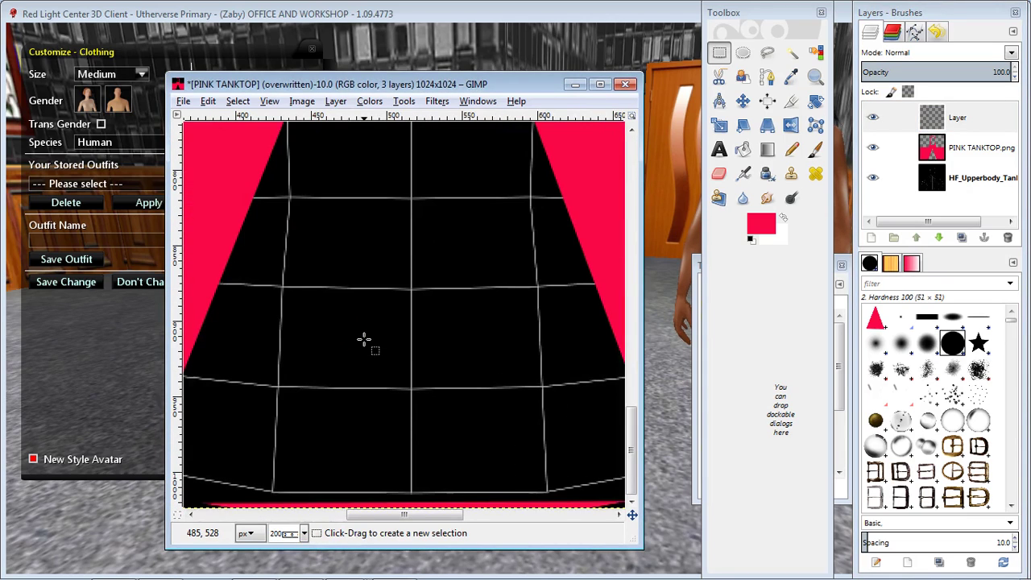
pyautogui.moveTo(390, 514); pyautogui.dragTo(192, 497)
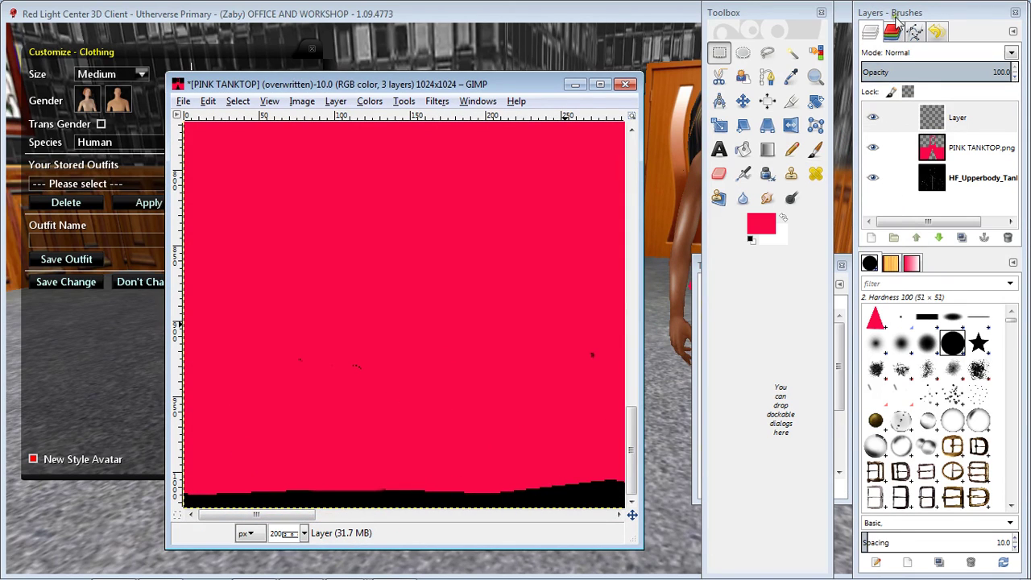
# Lower PINK TANKTOP opacity to 56.8 and set up an enlarged Star paintbrush on the top layer
pyautogui.click(968, 159)
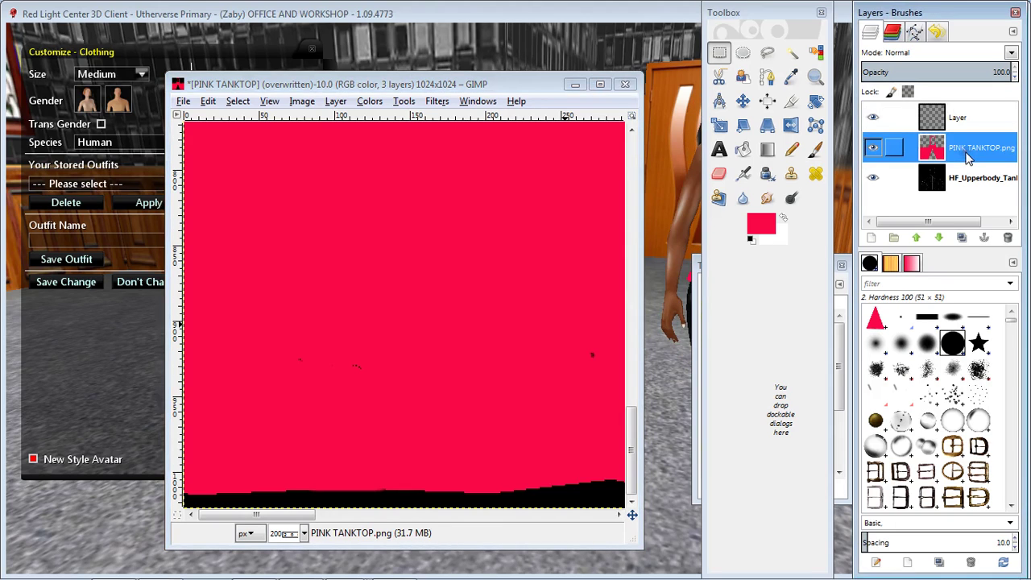
pyautogui.click(949, 68)
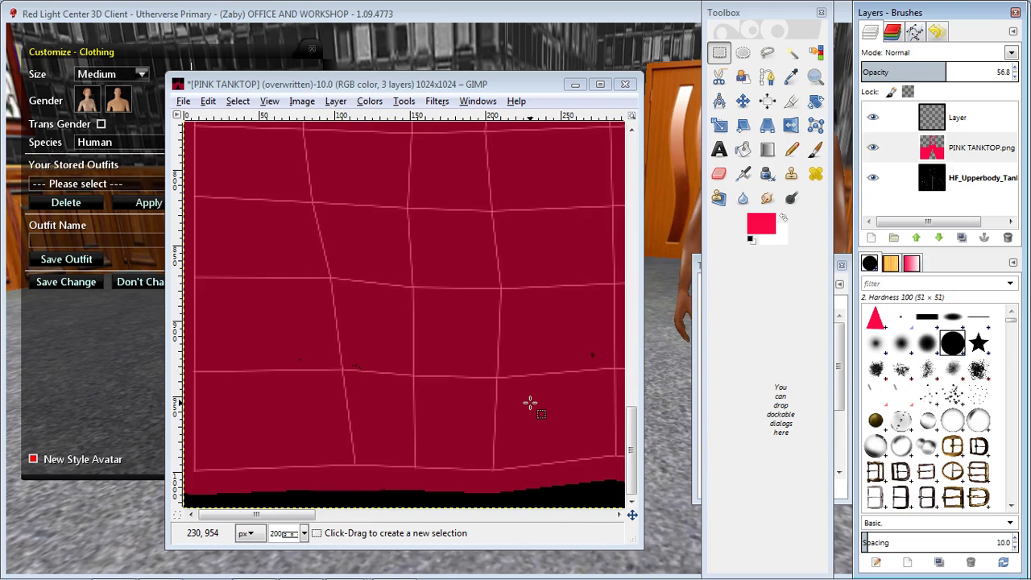
pyautogui.click(815, 150)
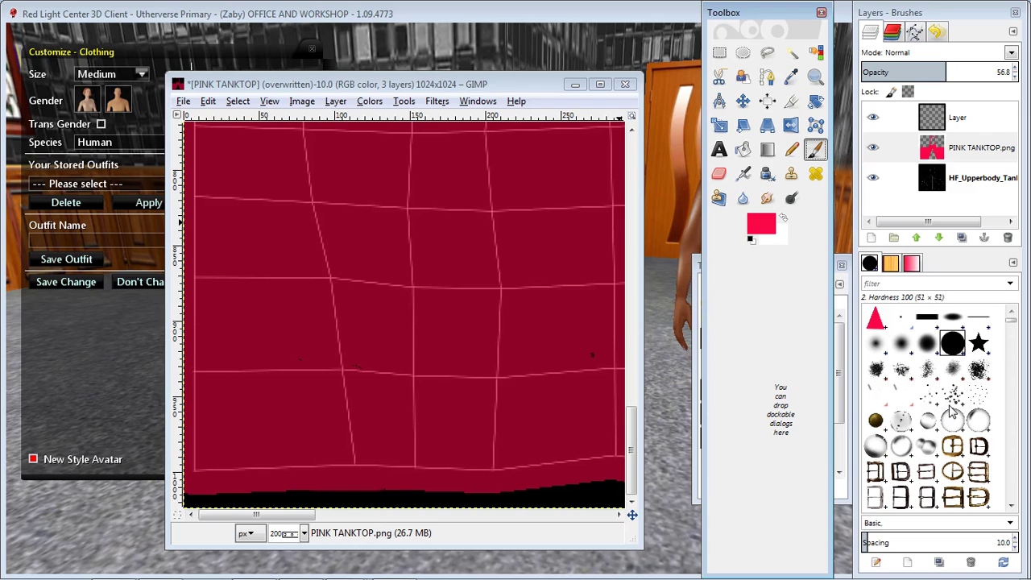
pyautogui.click(978, 344)
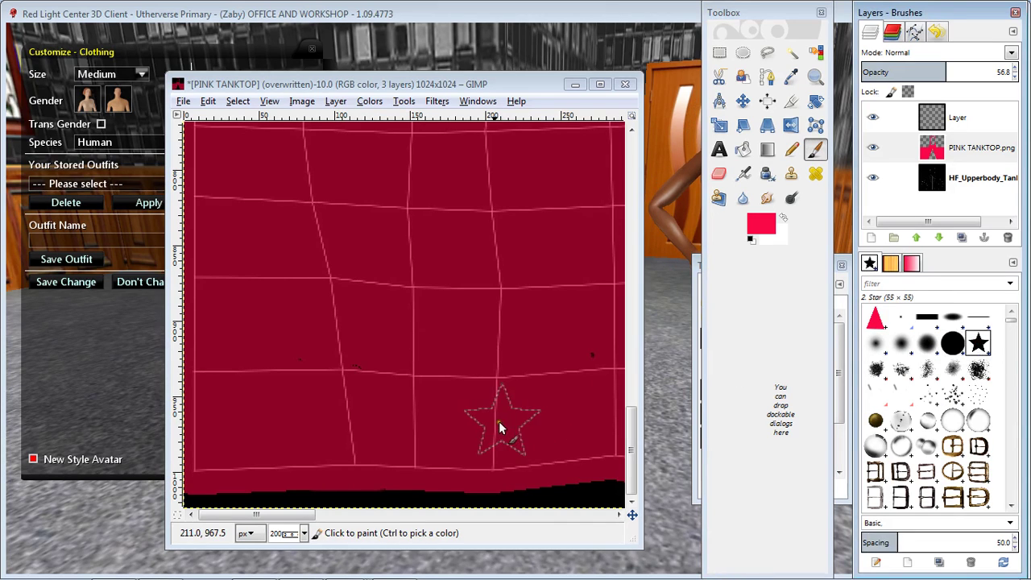
pyautogui.doubleClick(815, 150)
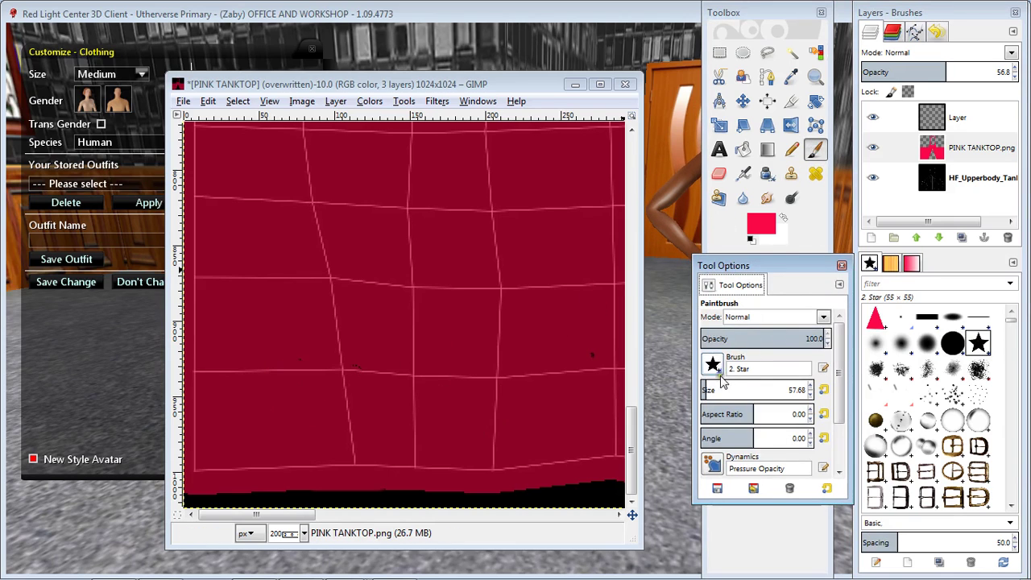
pyautogui.moveTo(711, 389)
pyautogui.mouseDown()
pyautogui.moveTo(740, 391)
pyautogui.moveTo(706, 390)
pyautogui.mouseUp()
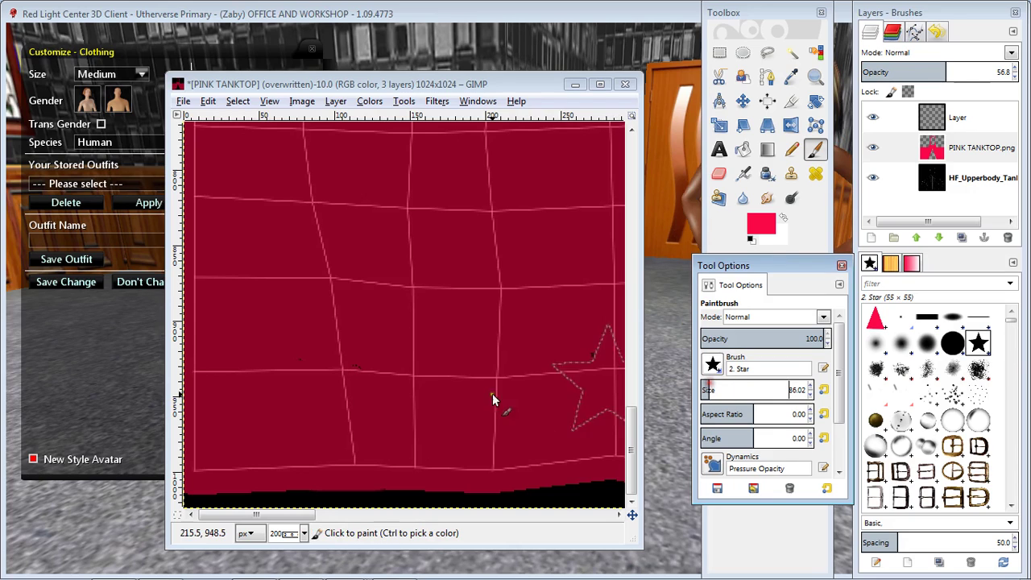
pyautogui.click(958, 148)
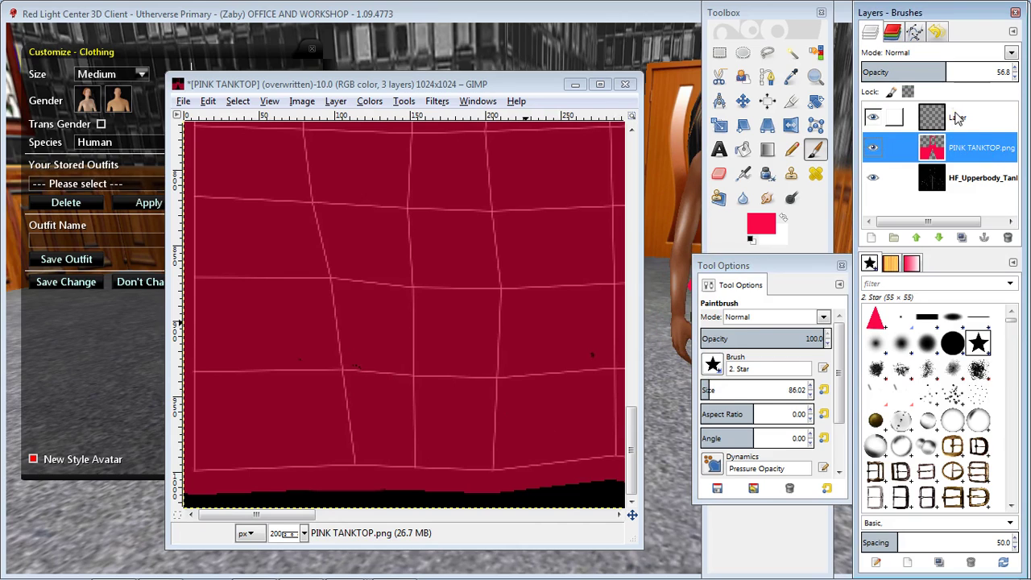
pyautogui.click(957, 117)
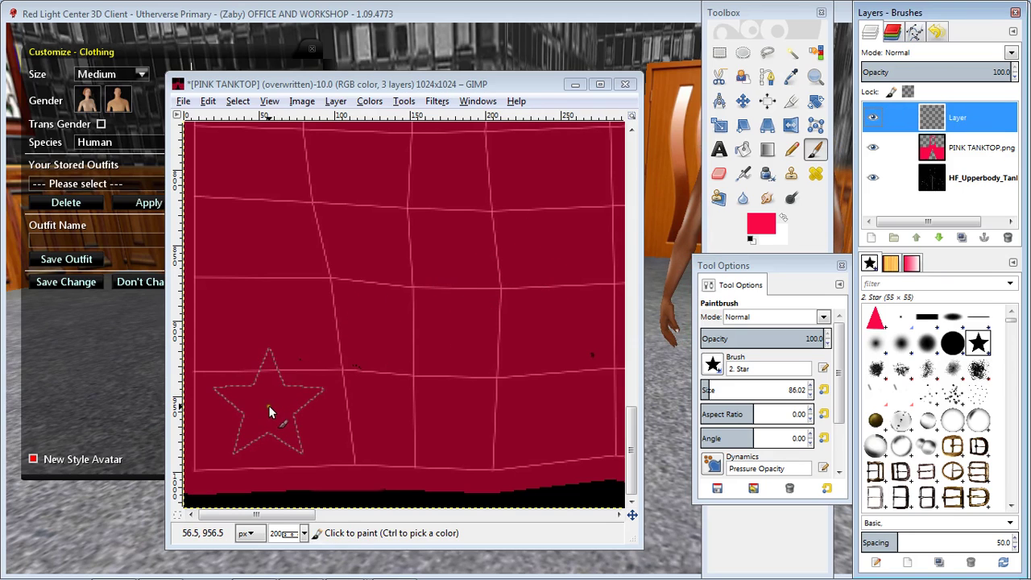
# Stamp a trial pink star, undo it, and reset the colours to black and white
pyautogui.click(268, 405)
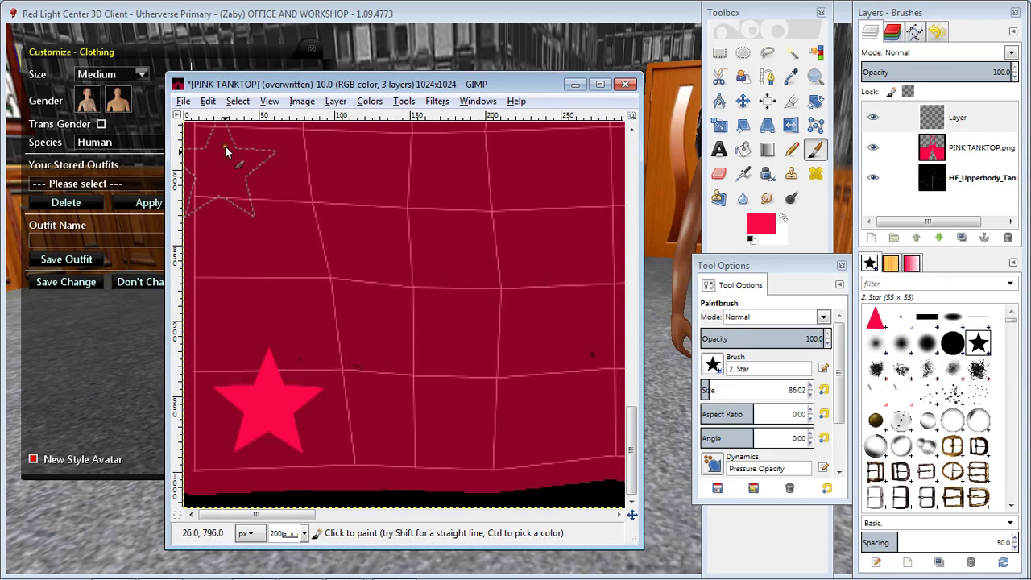
pyautogui.click(209, 102)
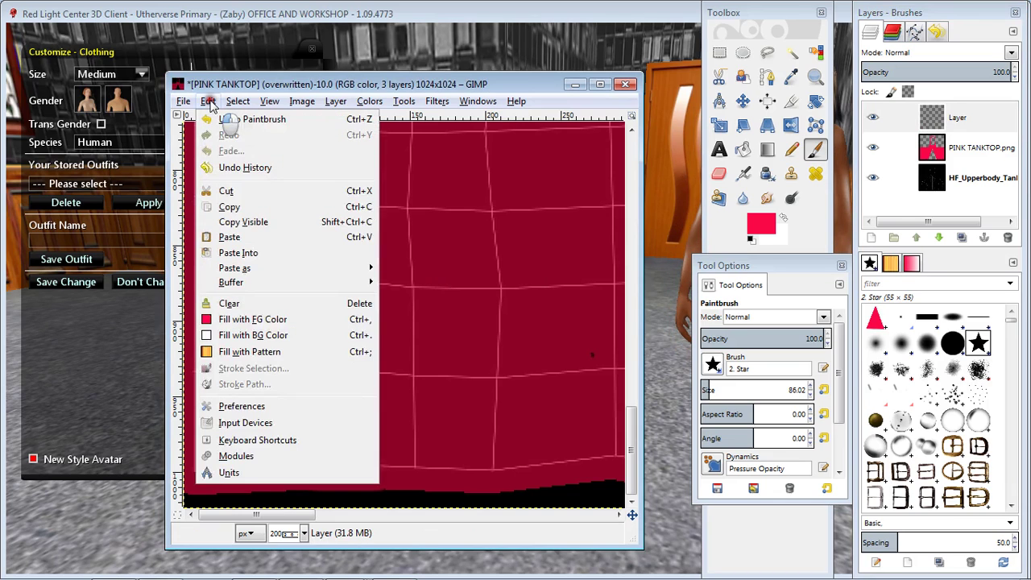
pyautogui.click(223, 120)
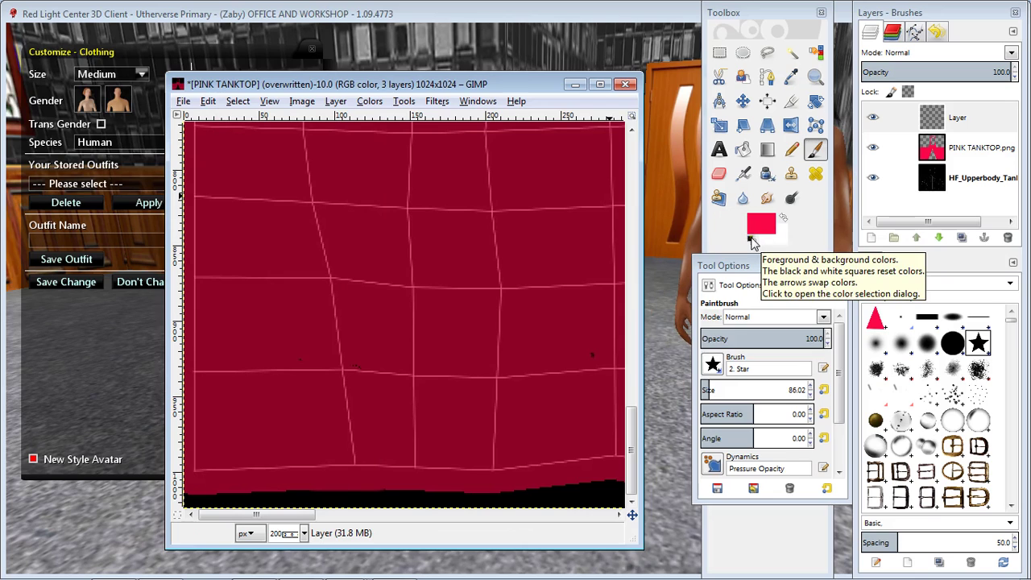
pyautogui.press('d')
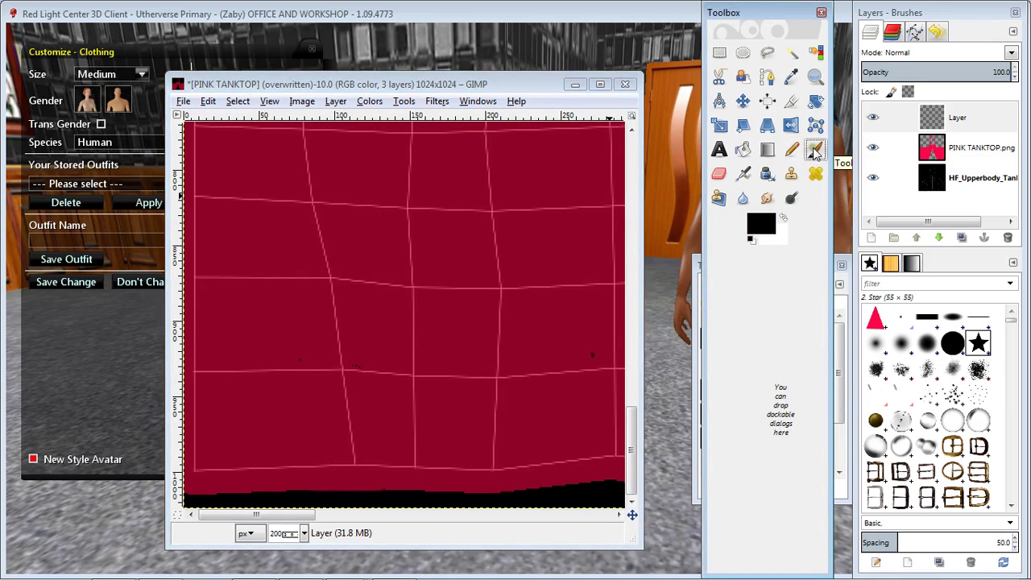
# Stamp black stars along the bottom edge beside the triangle's base
pyautogui.click(271, 398)
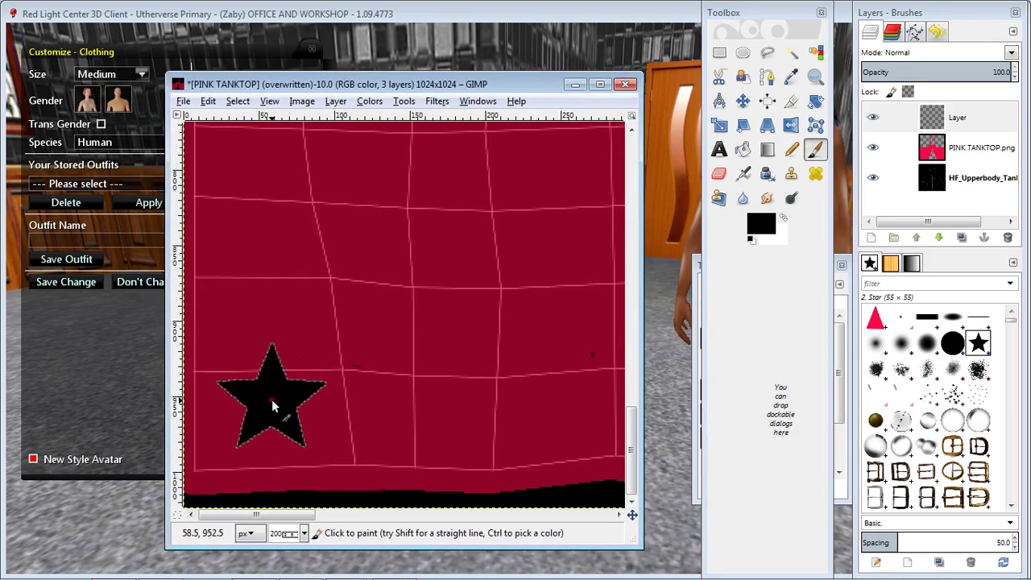
pyautogui.click(402, 403)
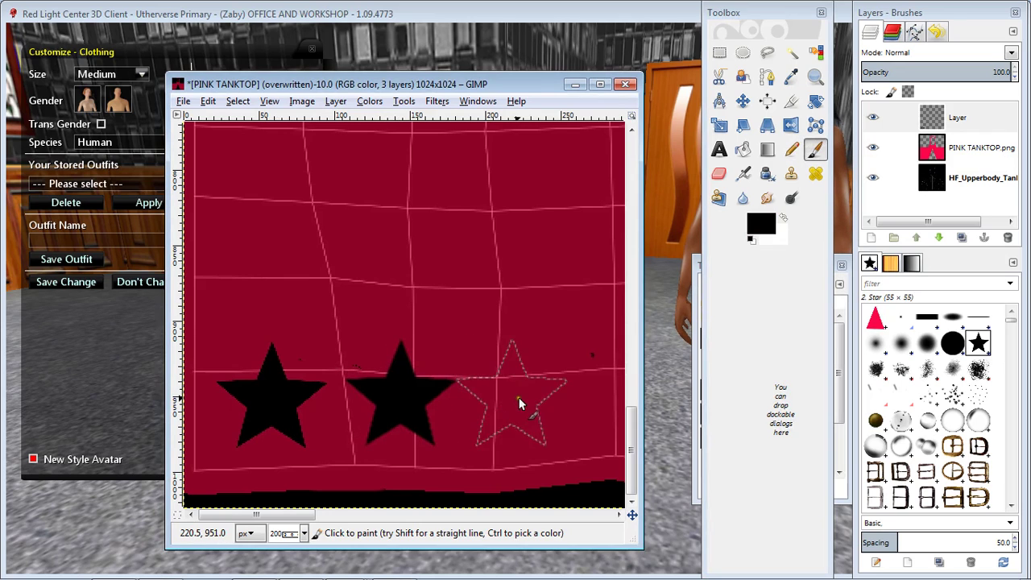
pyautogui.click(531, 404)
pyautogui.moveTo(306, 515); pyautogui.dragTo(358, 515)
pyautogui.click(452, 401)
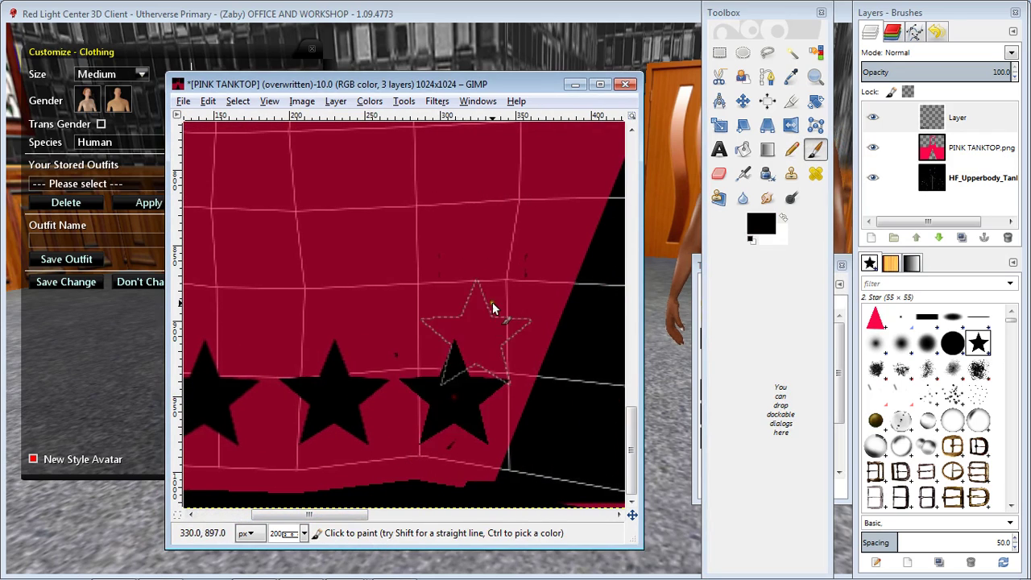
# Stamp black stars up the triangle's left edge to just above its tip
pyautogui.click(506, 281)
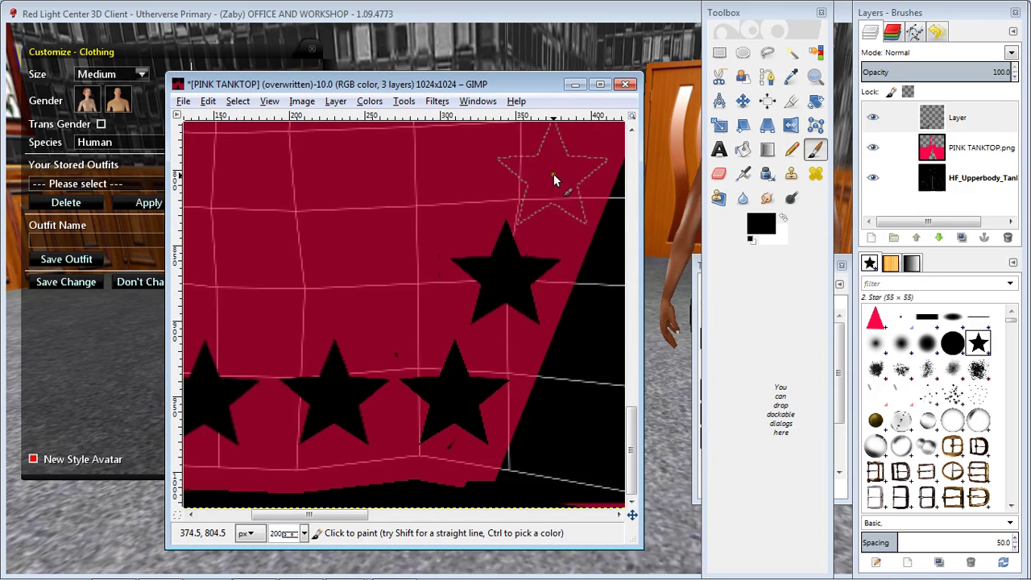
pyautogui.scroll(3, 551, 168)
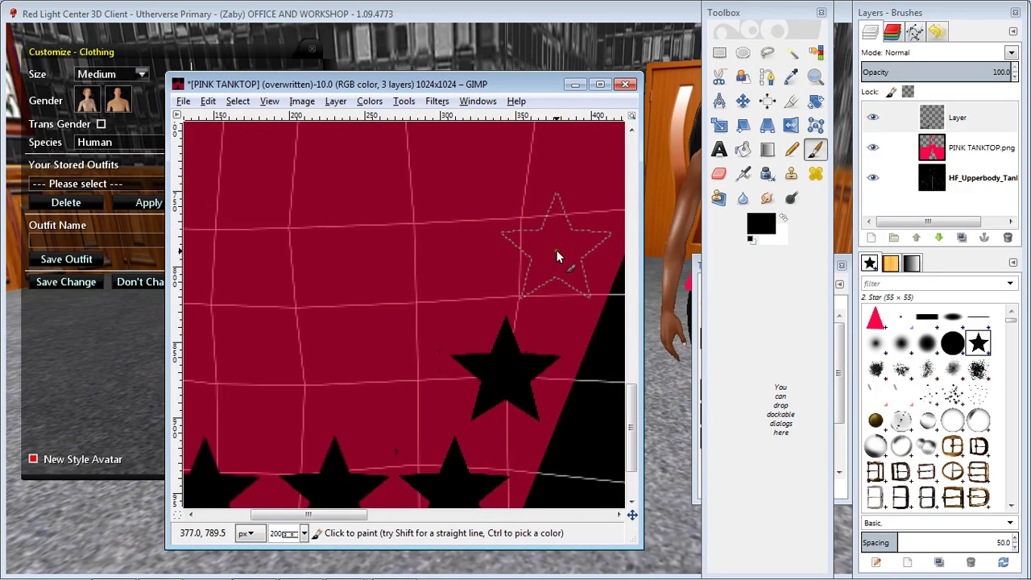
pyautogui.click(556, 245)
pyautogui.moveTo(305, 513); pyautogui.dragTo(341, 514)
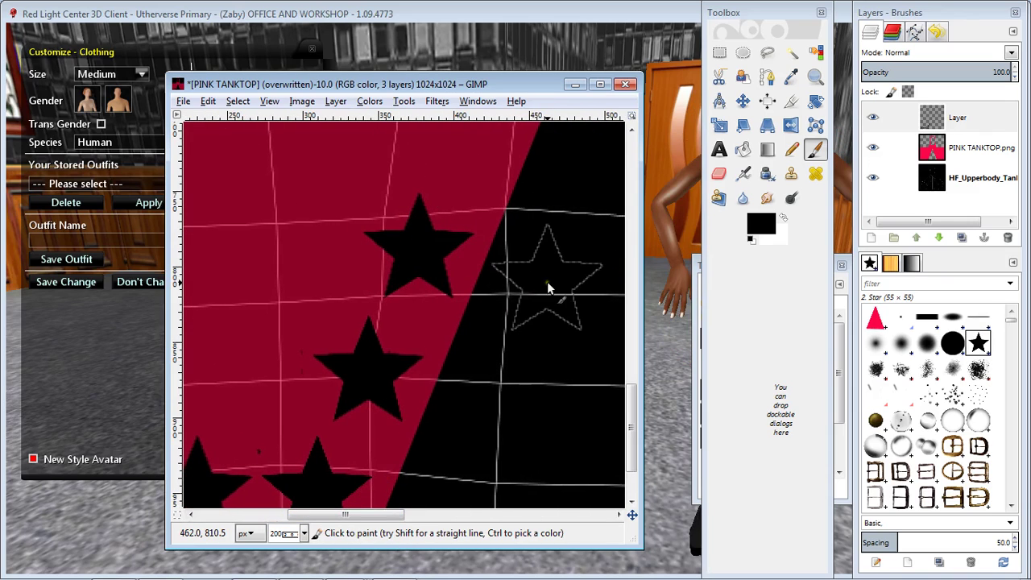
pyautogui.scroll(5, 547, 281)
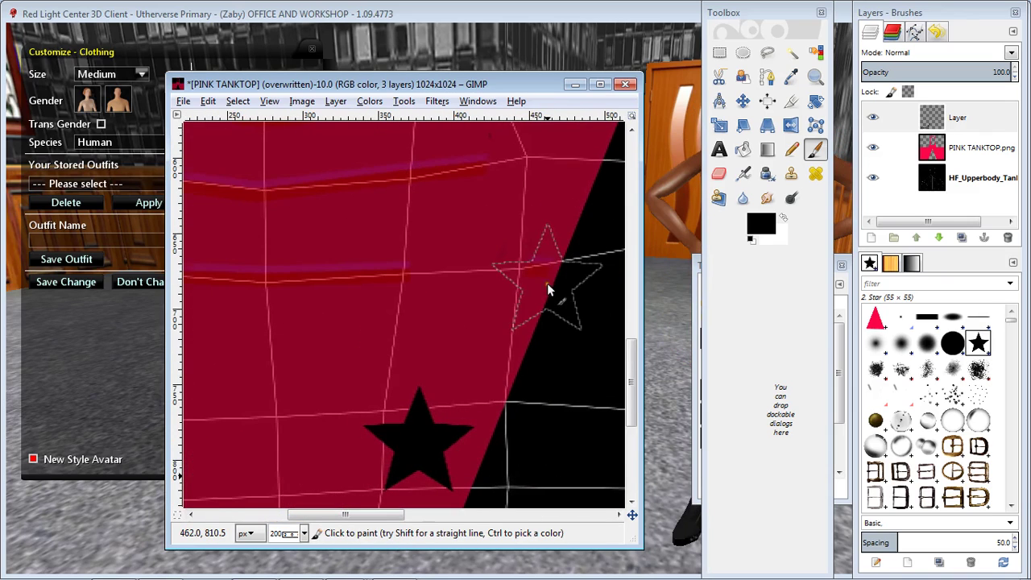
pyautogui.click(470, 319)
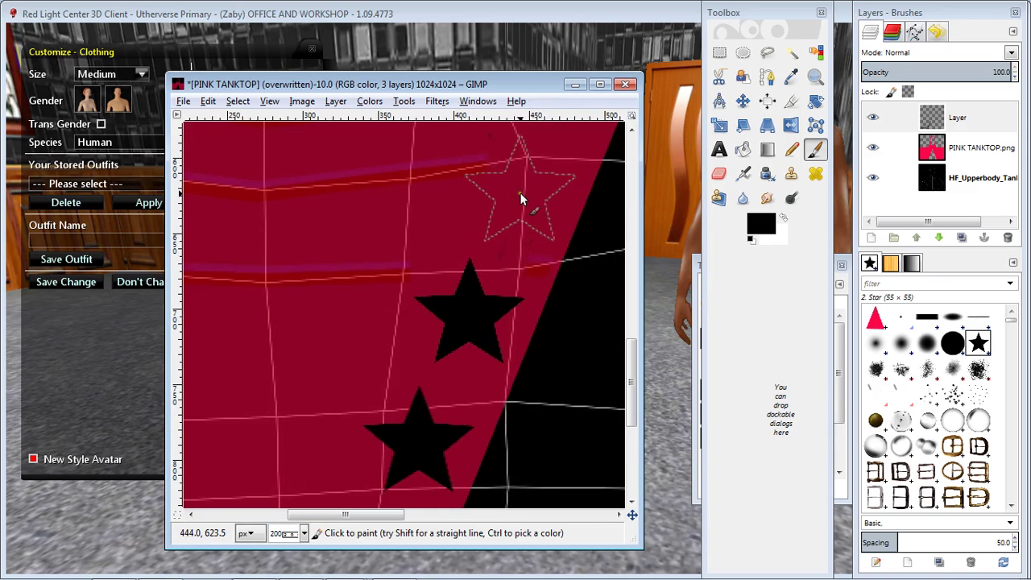
pyautogui.click(519, 193)
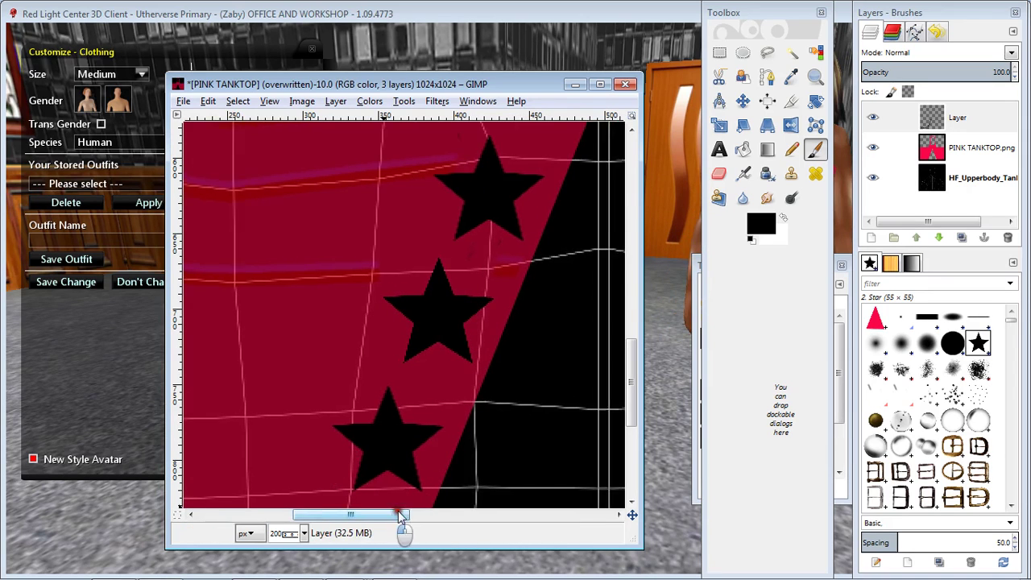
pyautogui.moveTo(392, 514); pyautogui.dragTo(435, 514)
pyautogui.scroll(5, 437, 348)
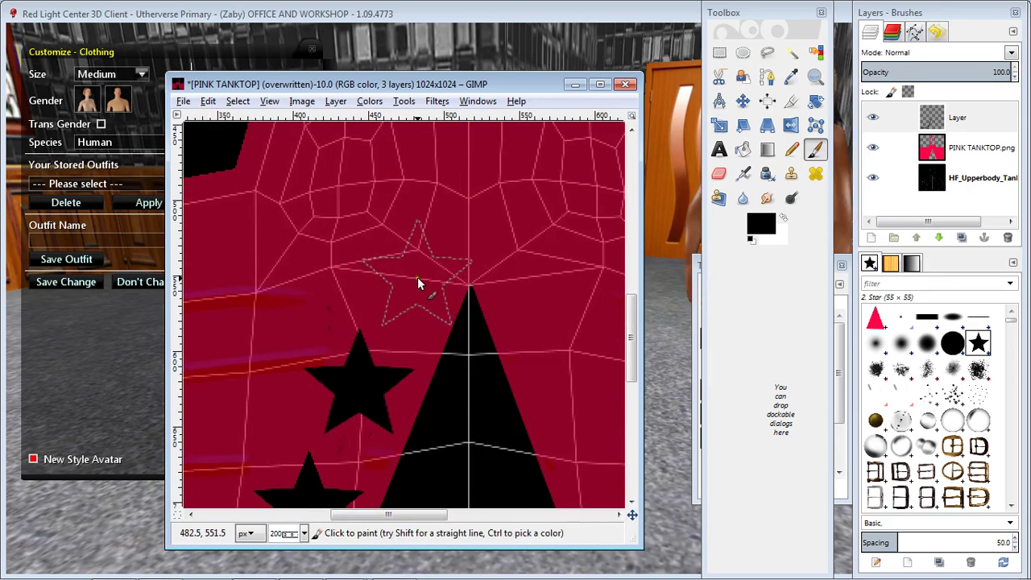
pyautogui.click(417, 279)
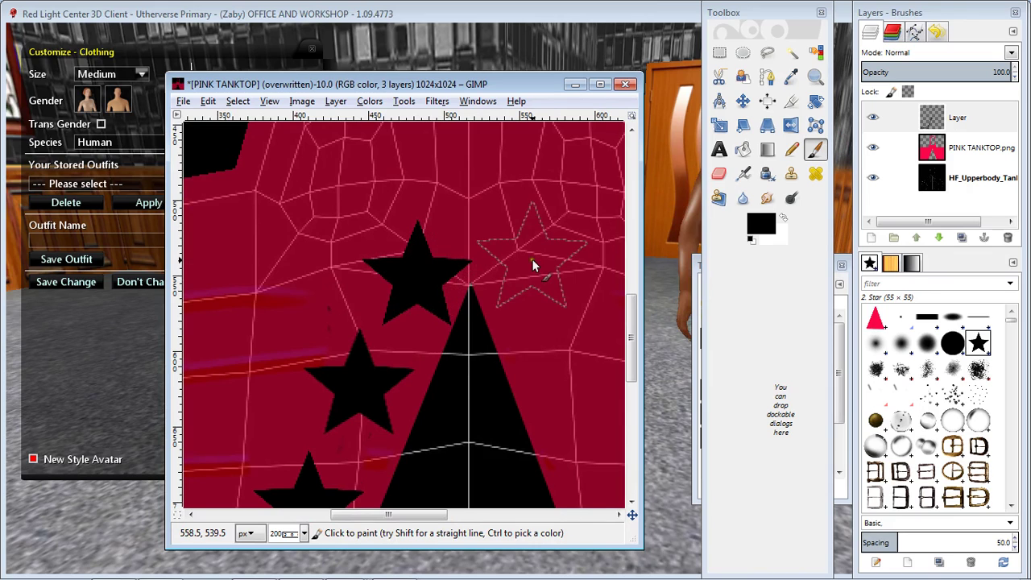
pyautogui.click(743, 101)
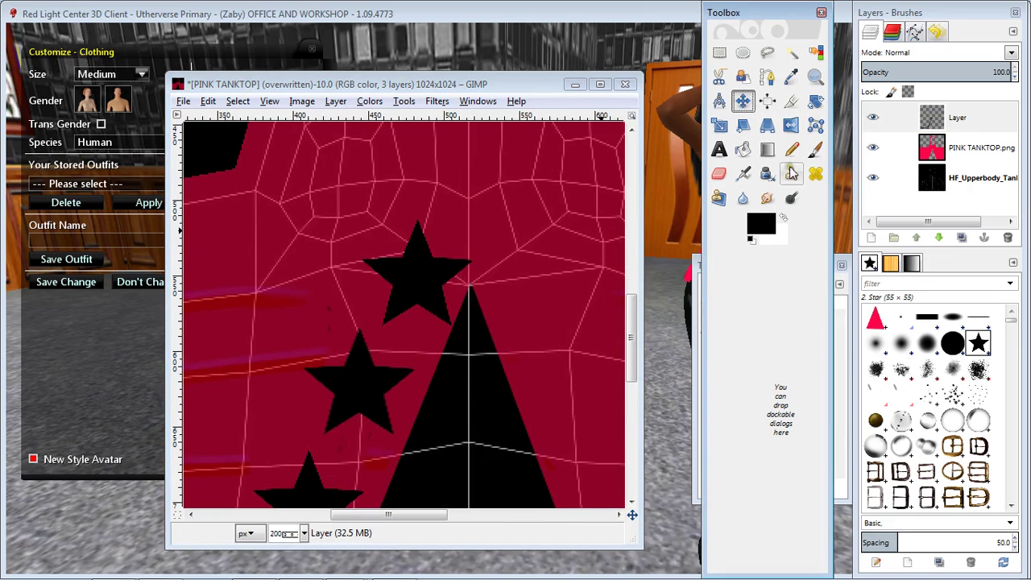
# Zoom out to 50% and restore the PINK TANKTOP layer to 100 opacity
pyautogui.click(304, 533)
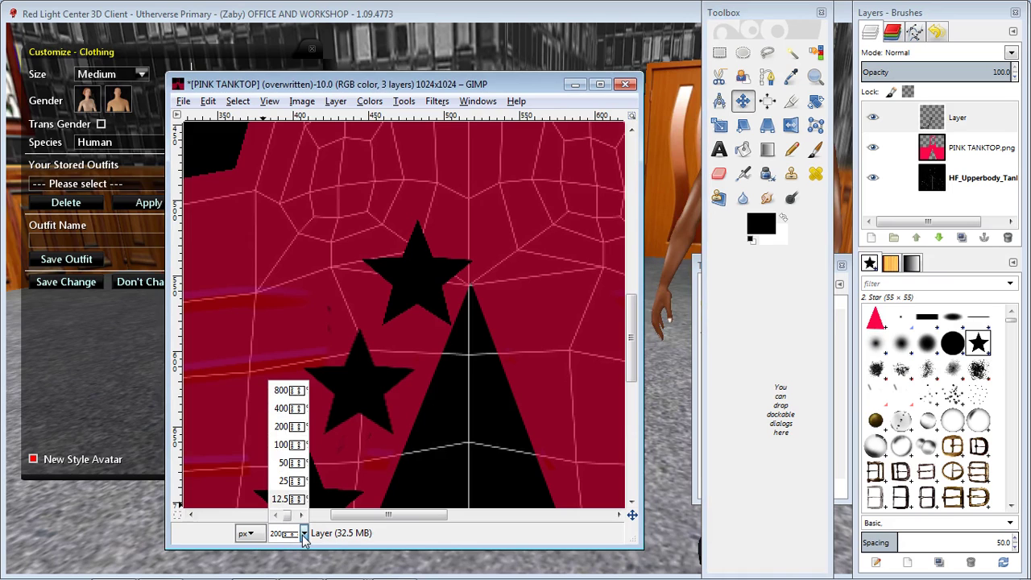
pyautogui.click(282, 462)
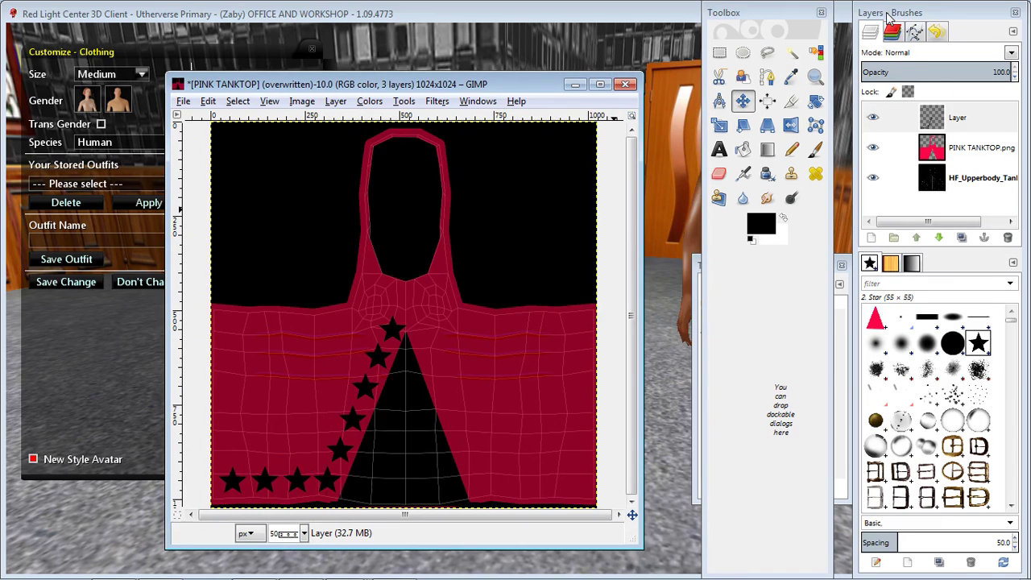
pyautogui.click(965, 154)
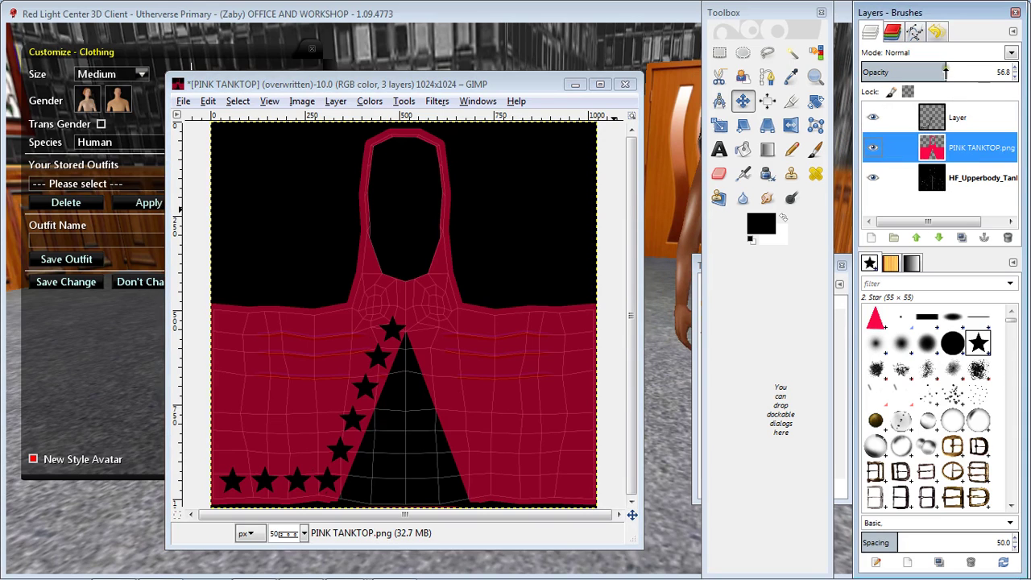
pyautogui.moveTo(941, 64); pyautogui.dragTo(1027, 72)
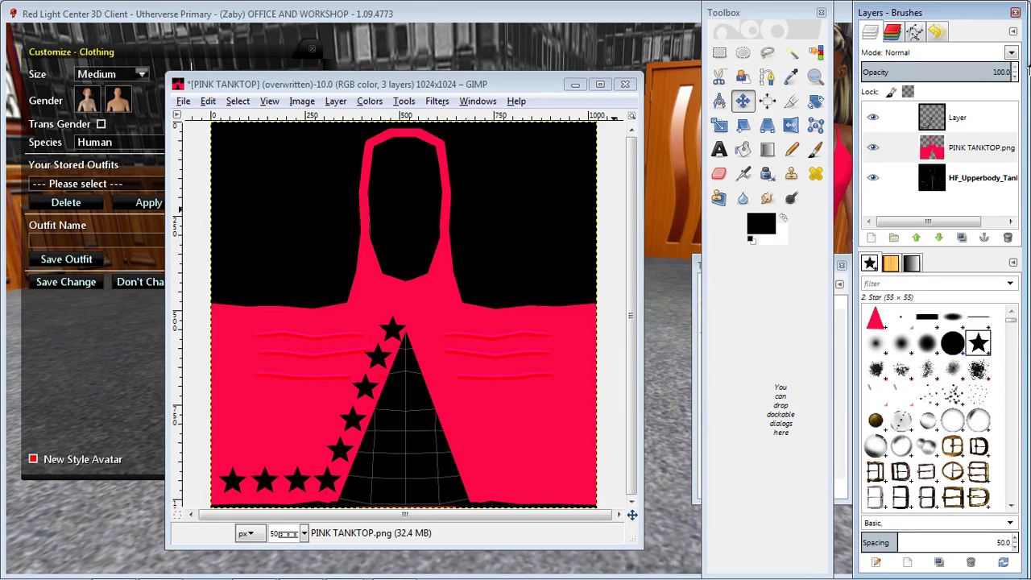
# Duplicate the star layer, flip the copy horizontally and nudge it onto the cutout's right edge
pyautogui.click(961, 117)
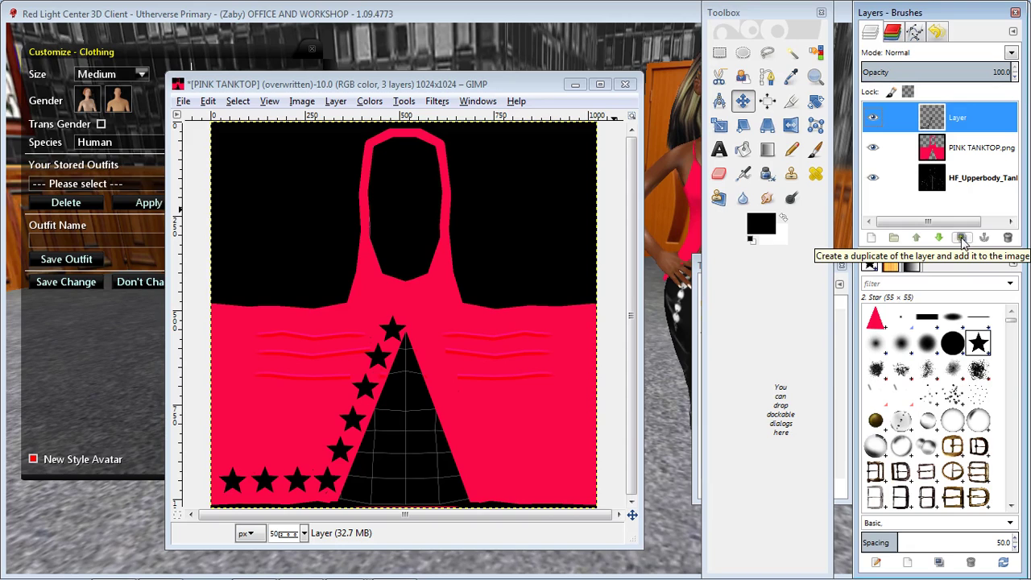
pyautogui.click(961, 239)
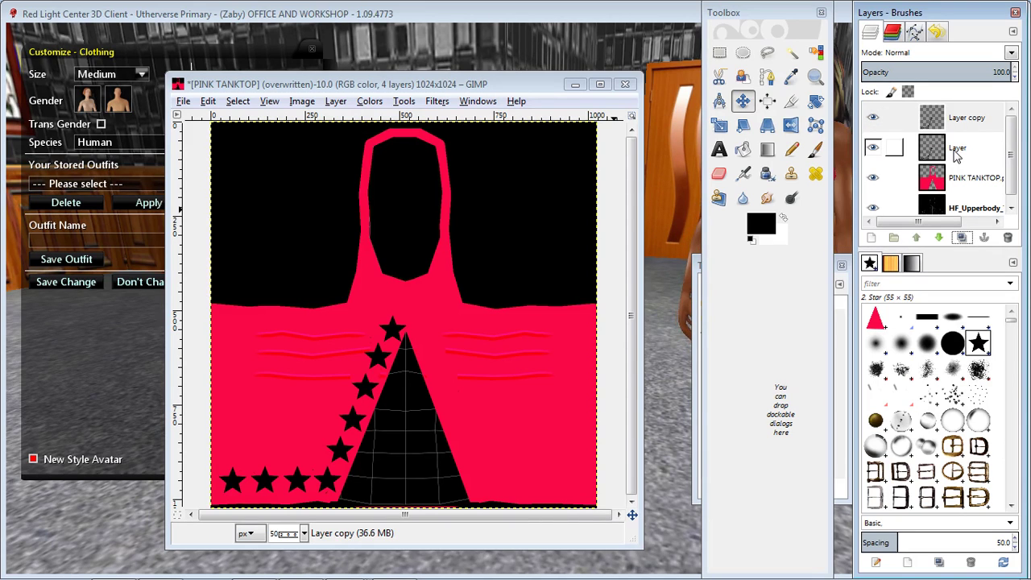
pyautogui.click(956, 118)
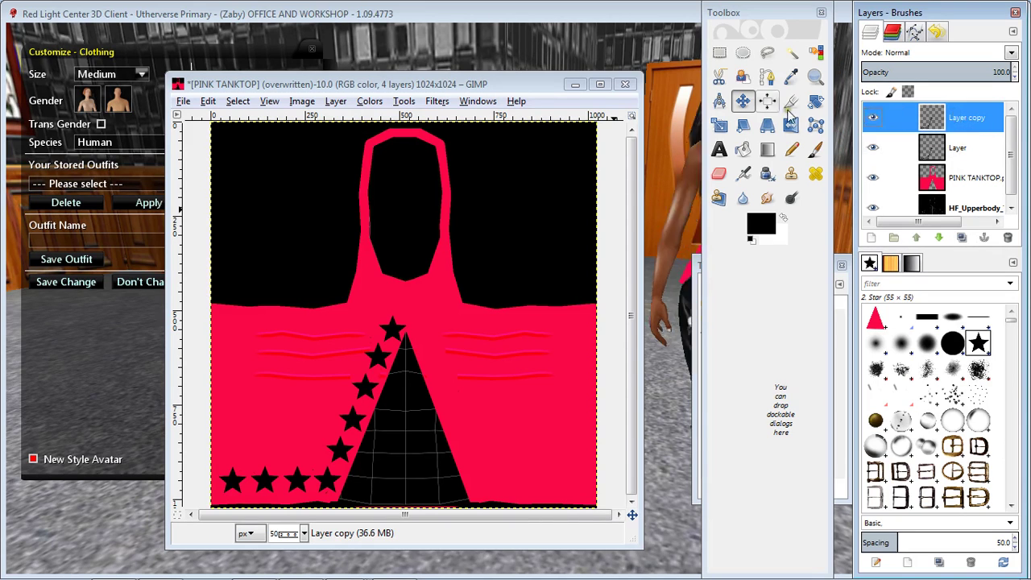
pyautogui.click(335, 101)
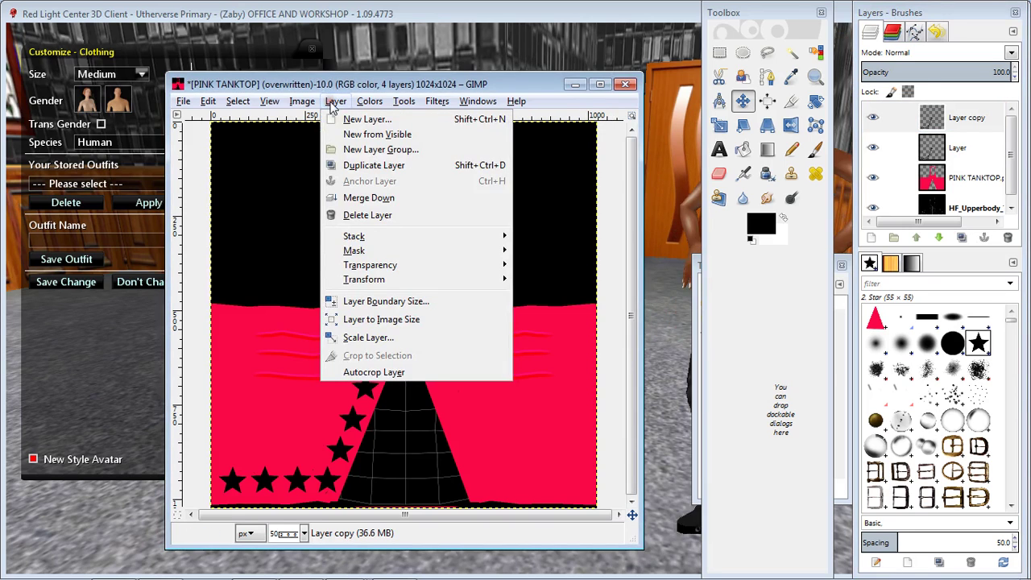
pyautogui.moveTo(362, 279)
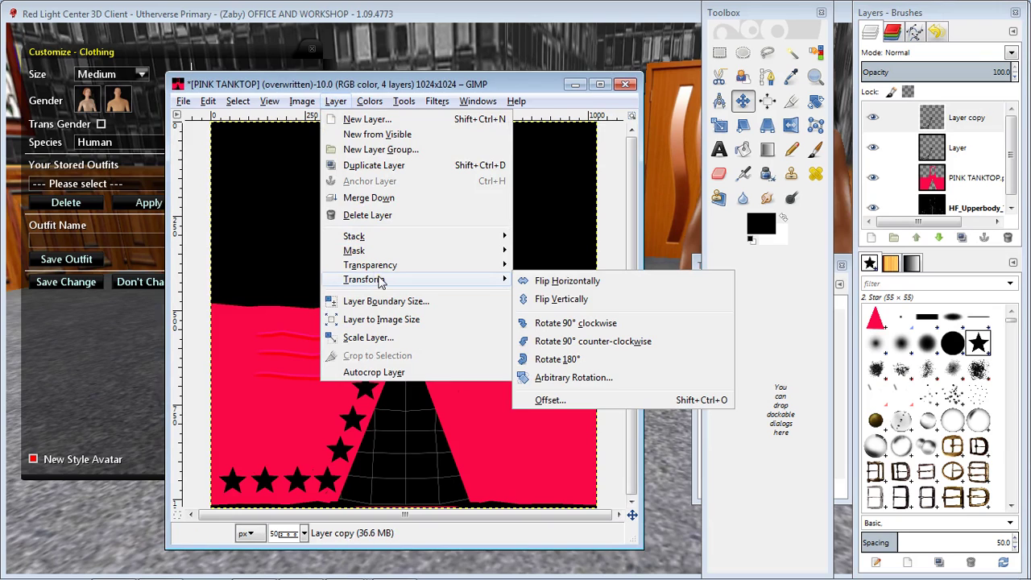
pyautogui.click(570, 281)
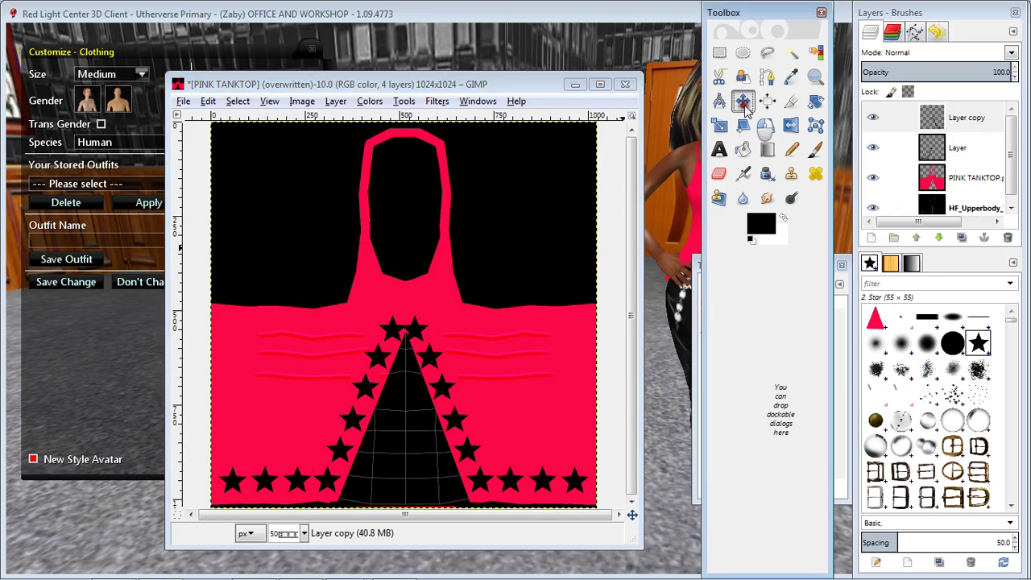
pyautogui.click(431, 360)
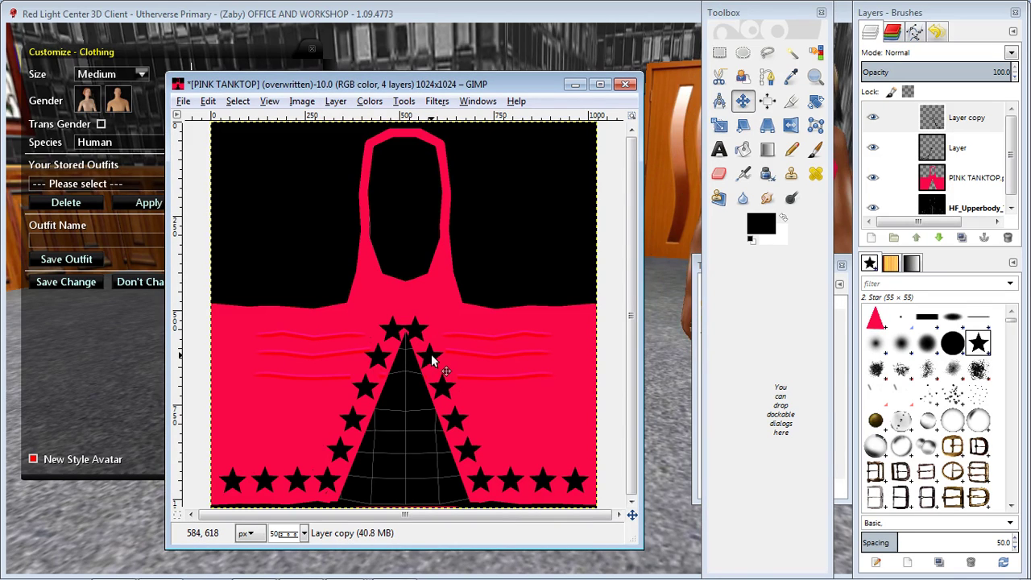
pyautogui.press('Right')
pyautogui.press('Right')
pyautogui.press('Right')
pyautogui.press('Right')
pyautogui.press('Right')
pyautogui.press('Right')
pyautogui.press('Right')
pyautogui.press('Right')
pyautogui.press('Right')
pyautogui.press('Right')
pyautogui.press('Right')
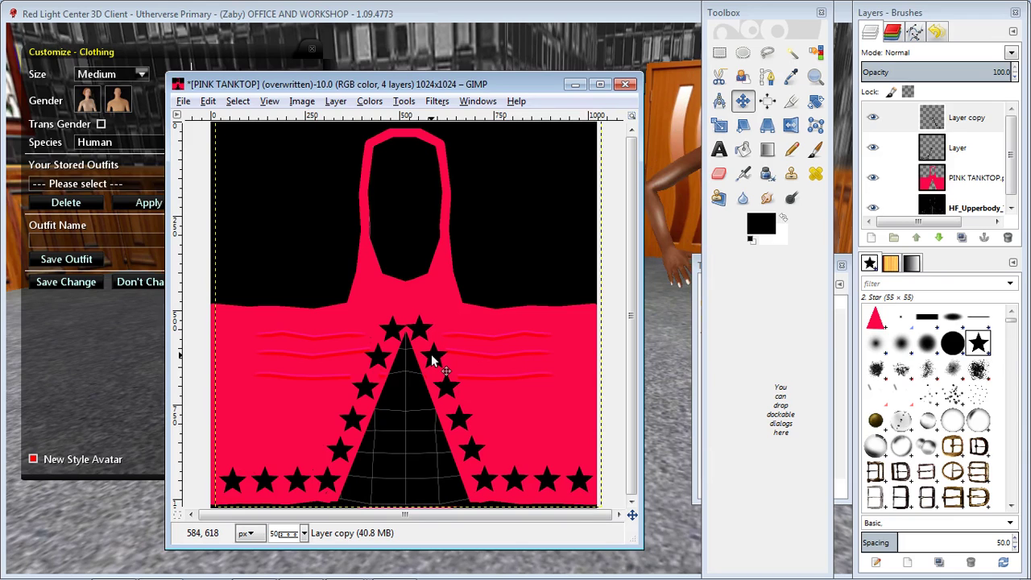
# Merge the star copy down into the star layer and hide the black HF_Upperbody_Tanktop background
pyautogui.click(952, 119)
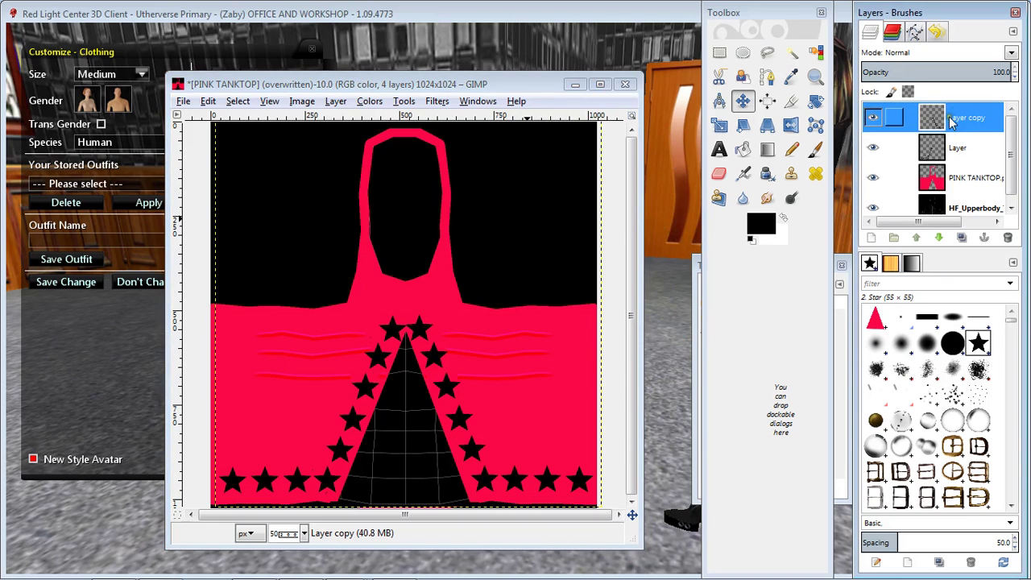
pyautogui.rightClick(955, 119)
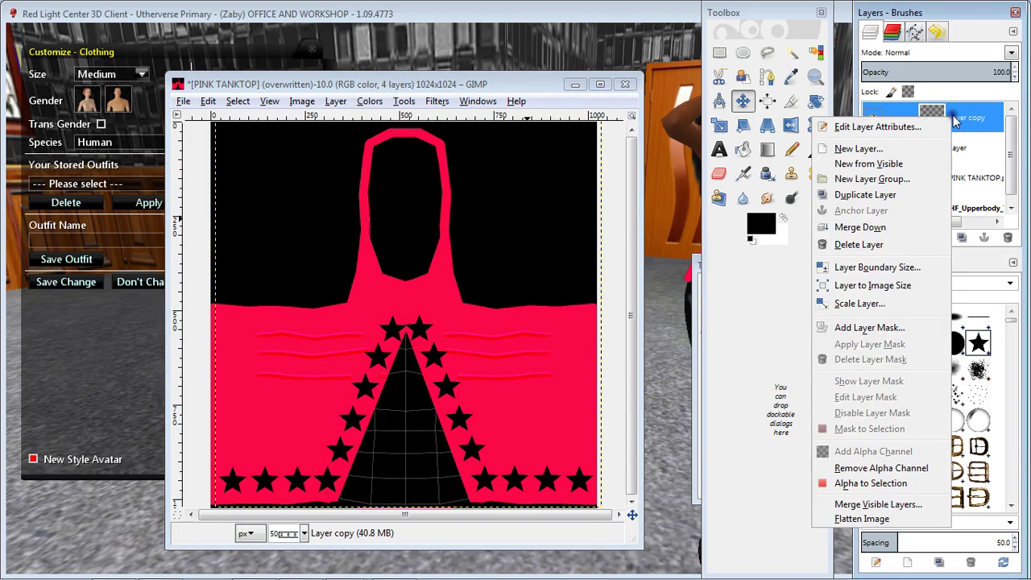
pyautogui.click(860, 227)
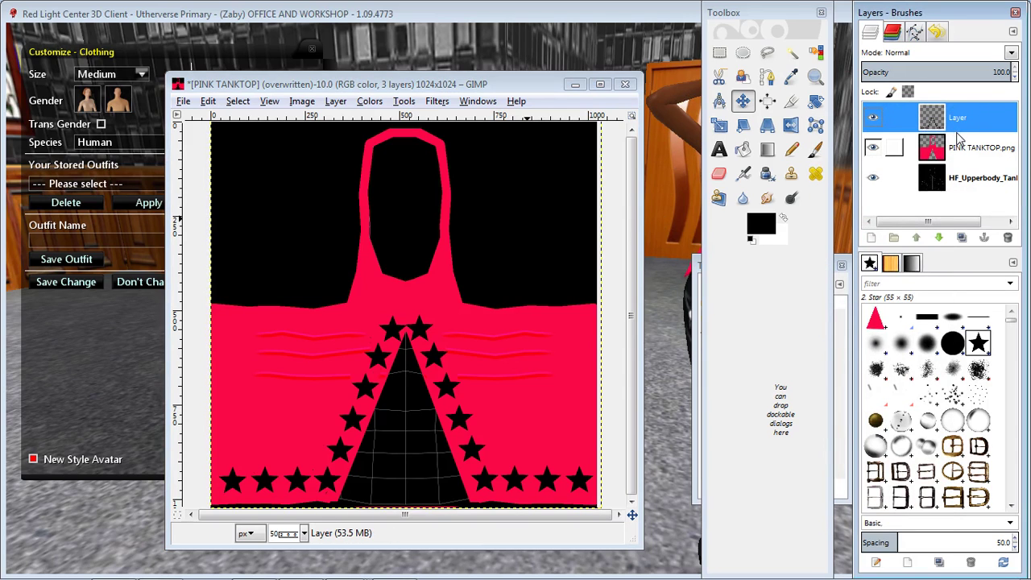
pyautogui.click(956, 186)
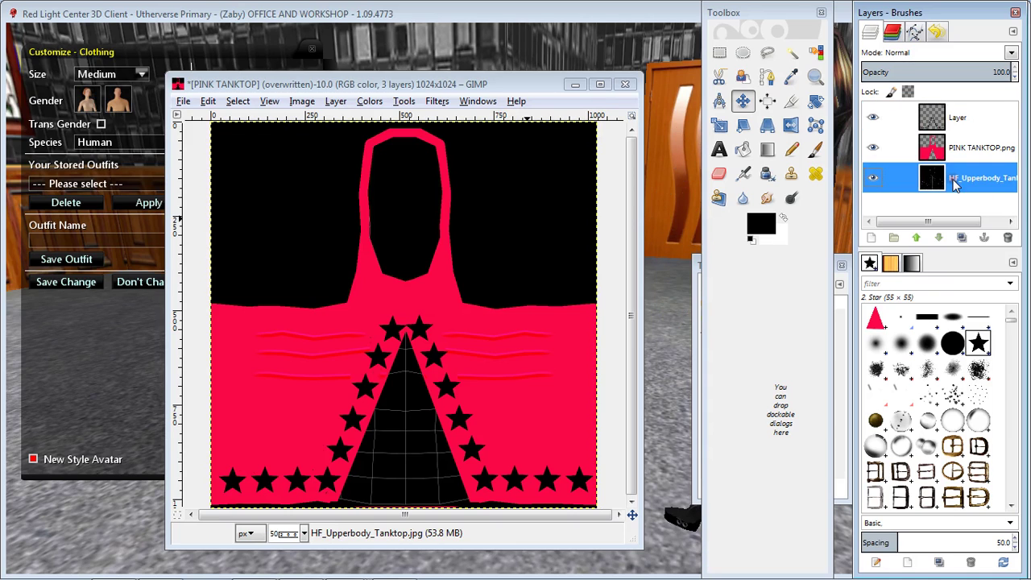
pyautogui.click(876, 181)
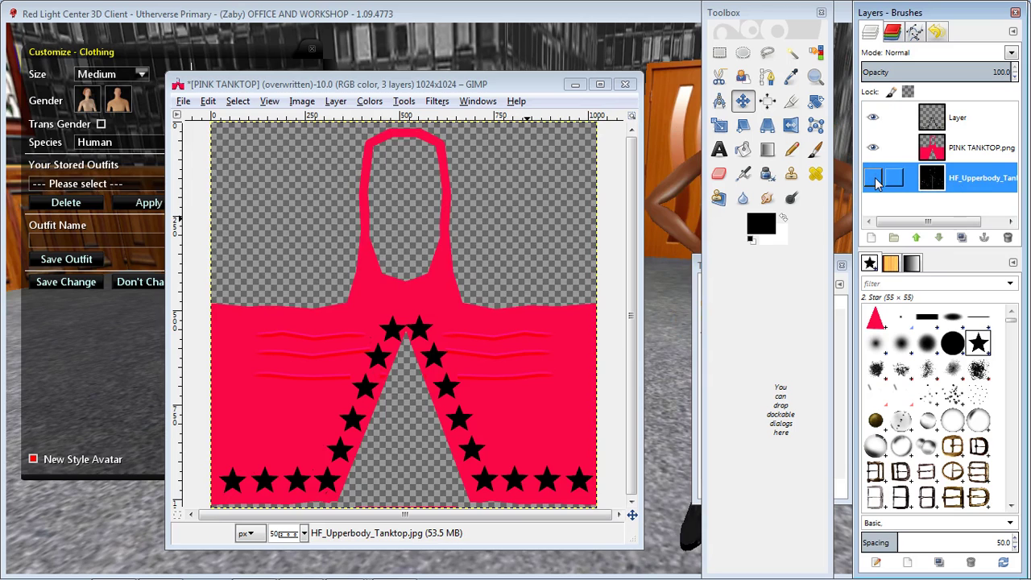
pyautogui.click(876, 179)
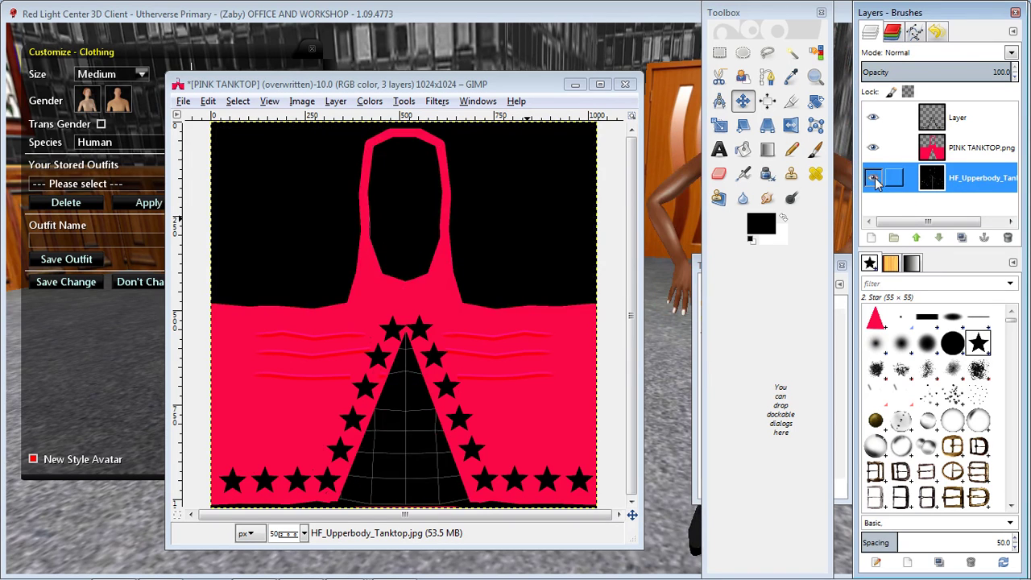
pyautogui.click(877, 180)
pyautogui.click(876, 181)
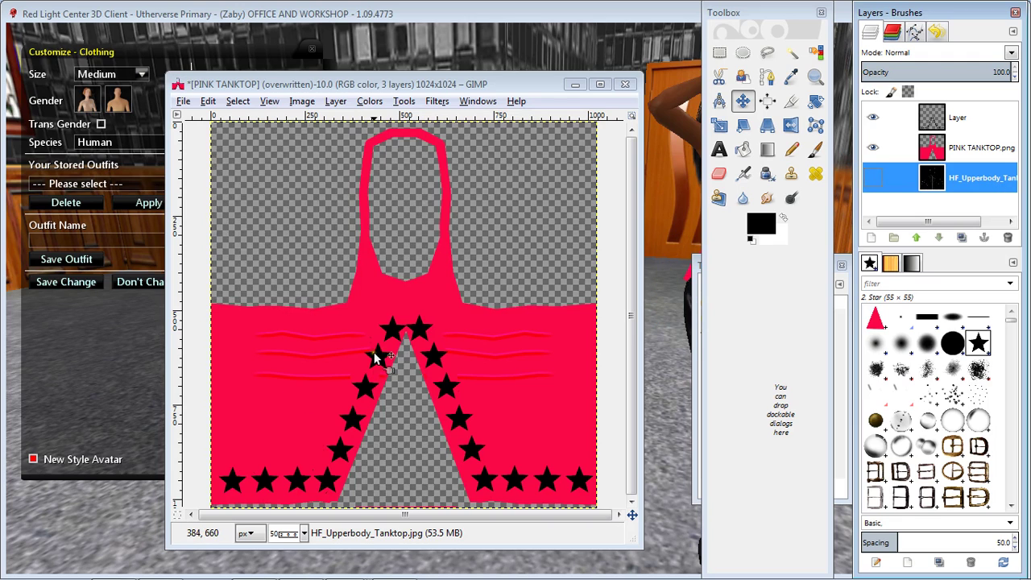
# Overwrite PINK TANKTOP.png with the star-bordered texture and minimise GIMP
pyautogui.click(185, 102)
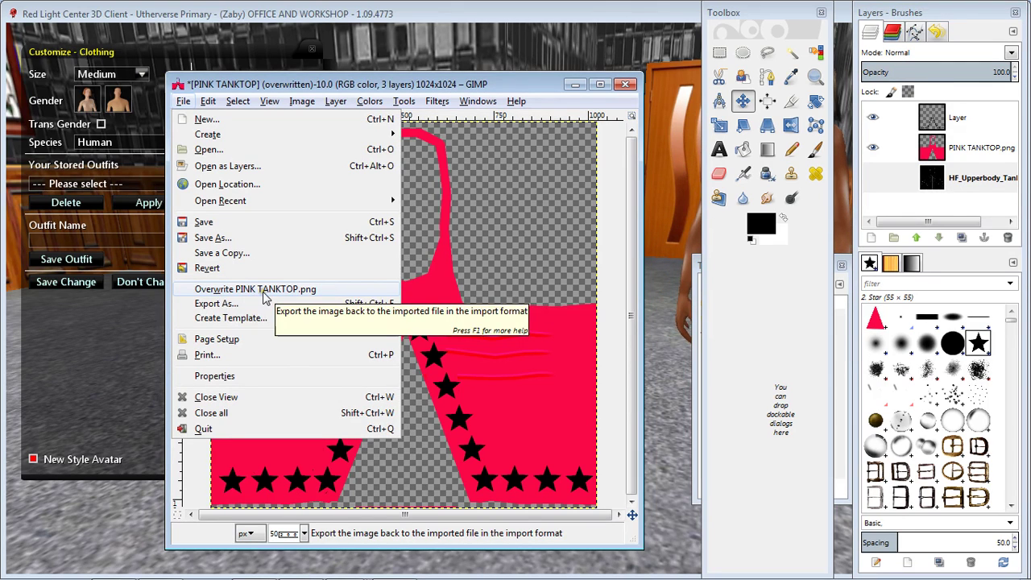
pyautogui.click(264, 294)
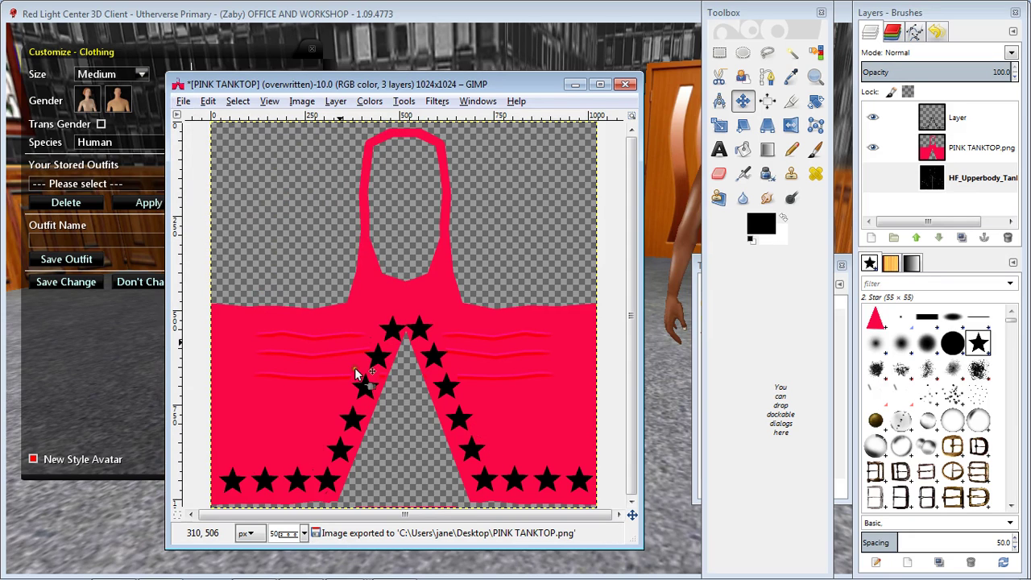
pyautogui.click(575, 84)
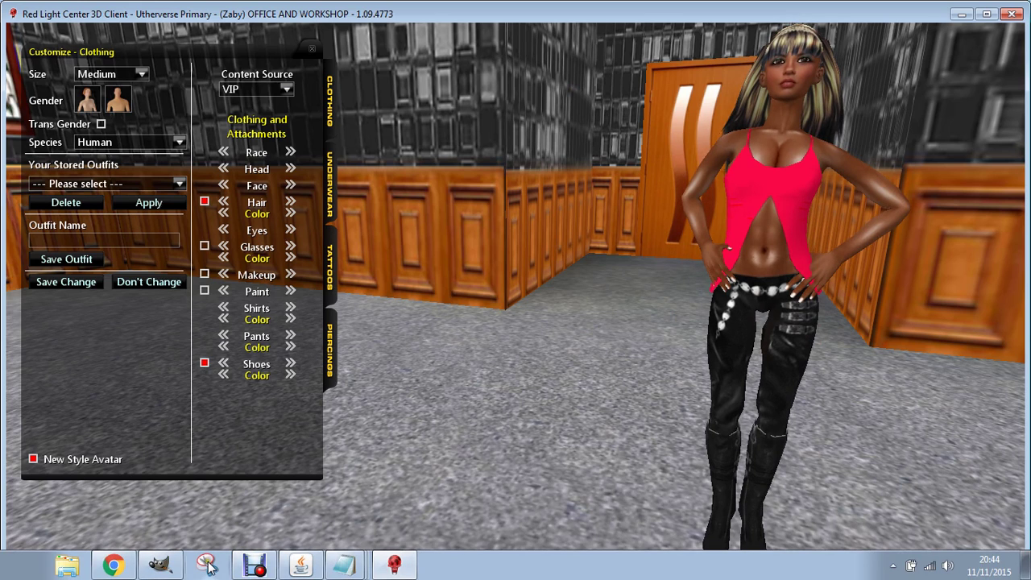
# In Chrome, go to My Outfits and expand the My Designed Clothing list
pyautogui.click(112, 565)
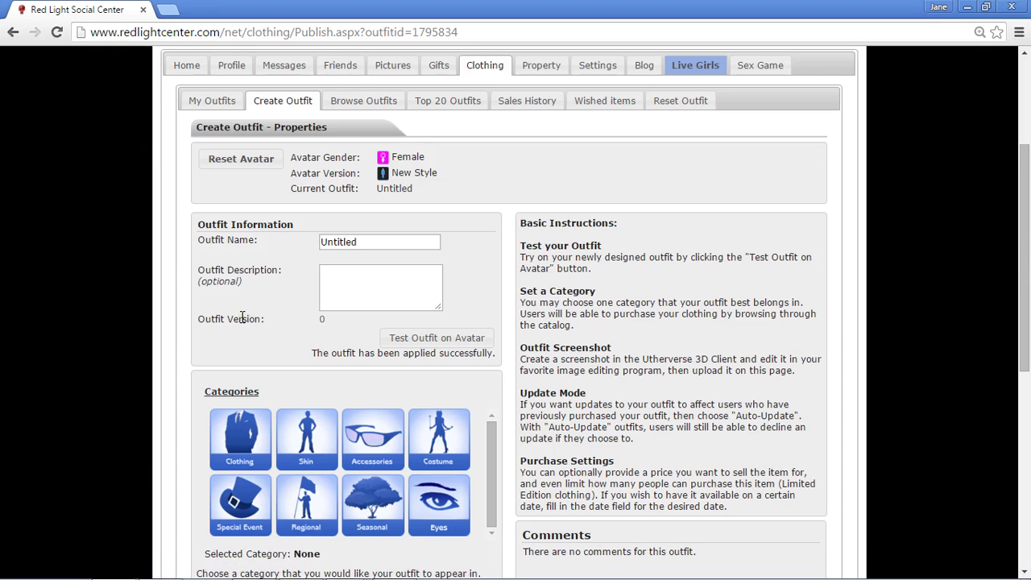
pyautogui.click(212, 105)
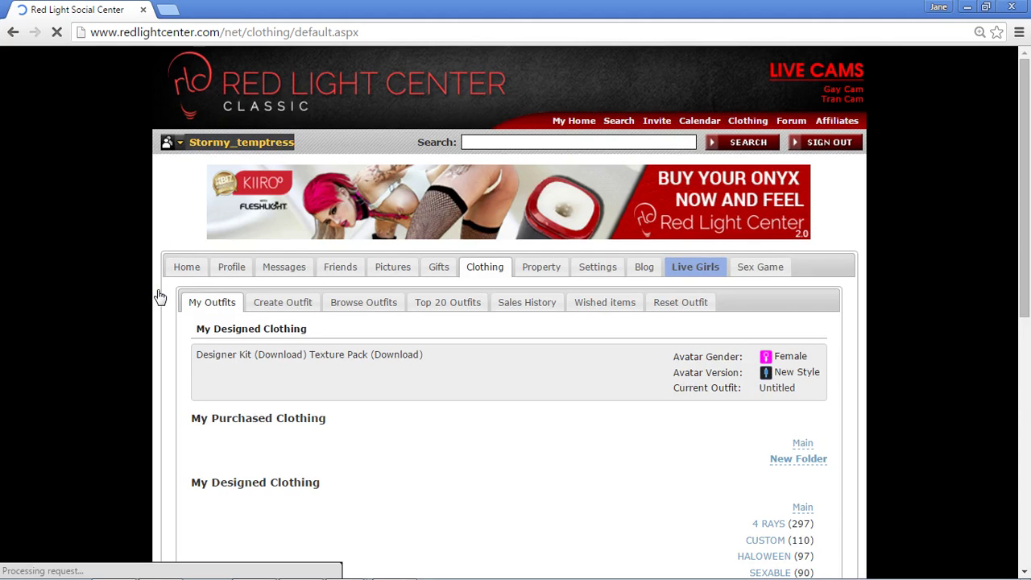
pyautogui.scroll(-5, 160, 298)
pyautogui.scroll(-5, 160, 297)
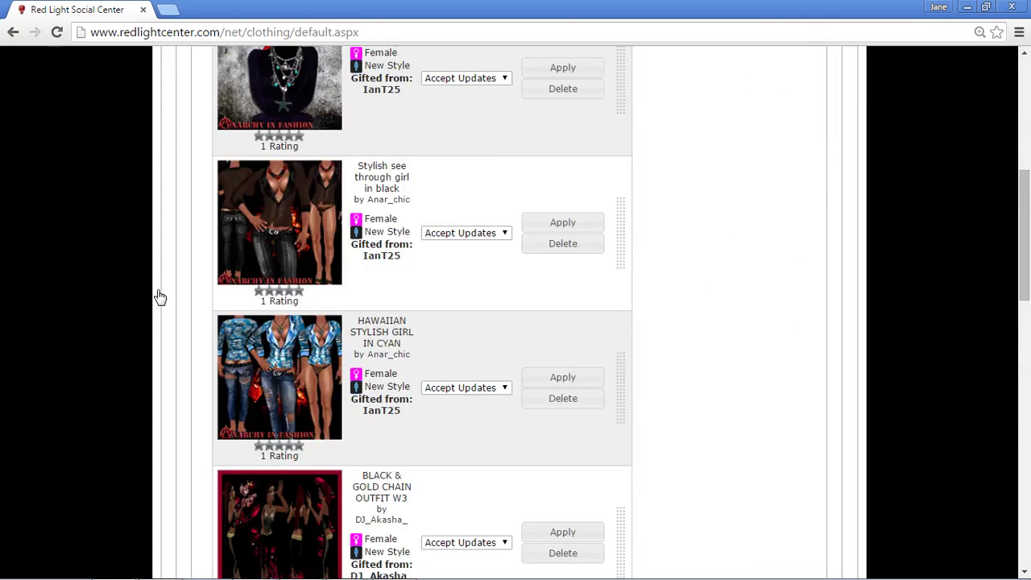
pyautogui.scroll(-4, 159, 297)
pyautogui.scroll(-5, 159, 297)
pyautogui.click(259, 461)
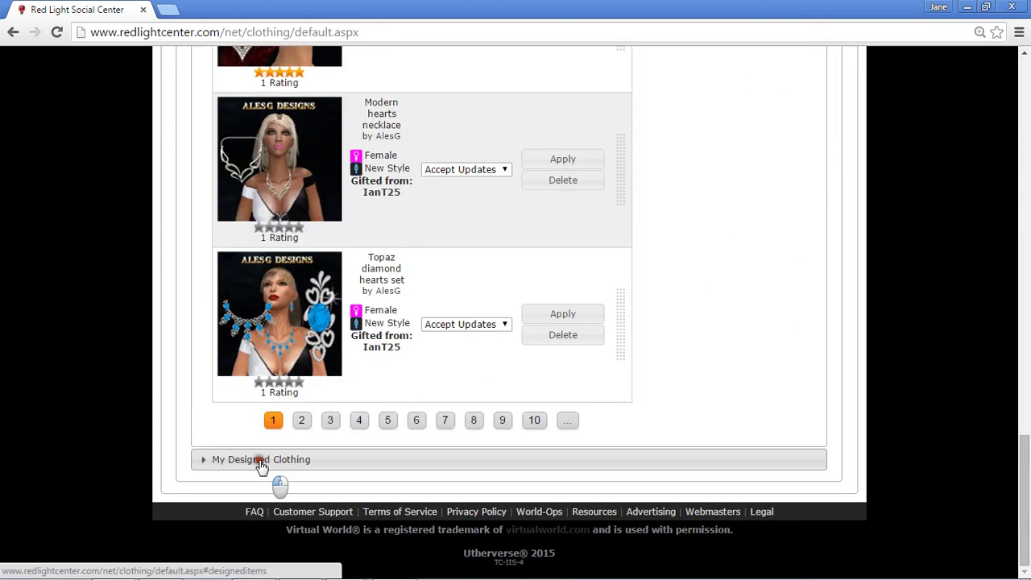
pyautogui.scroll(5, 415, 320)
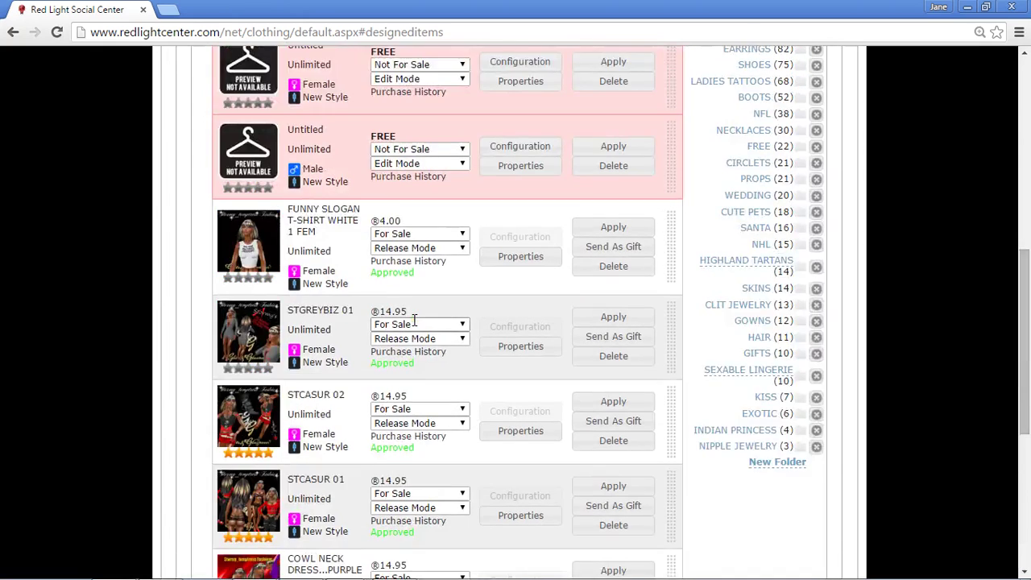
pyautogui.scroll(2, 415, 320)
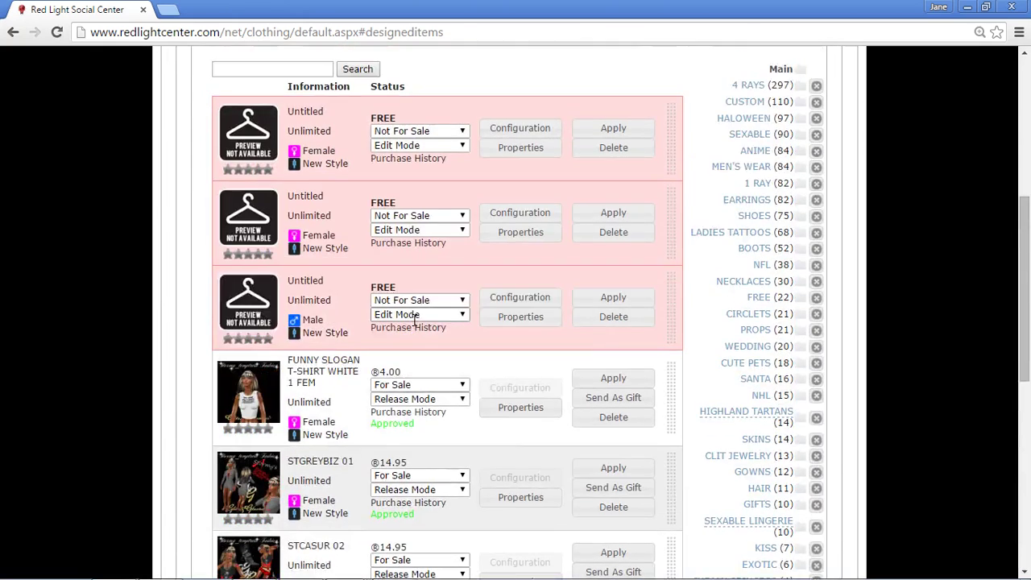
# Replace the untitled tank top outfit's texture with PINK TANKTOP.png
pyautogui.click(528, 131)
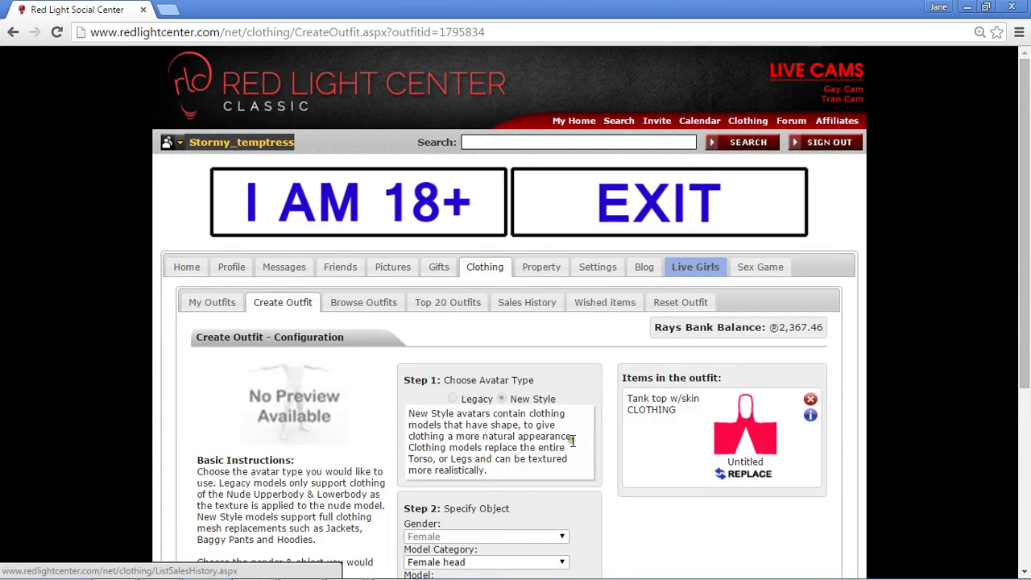
pyautogui.click(745, 475)
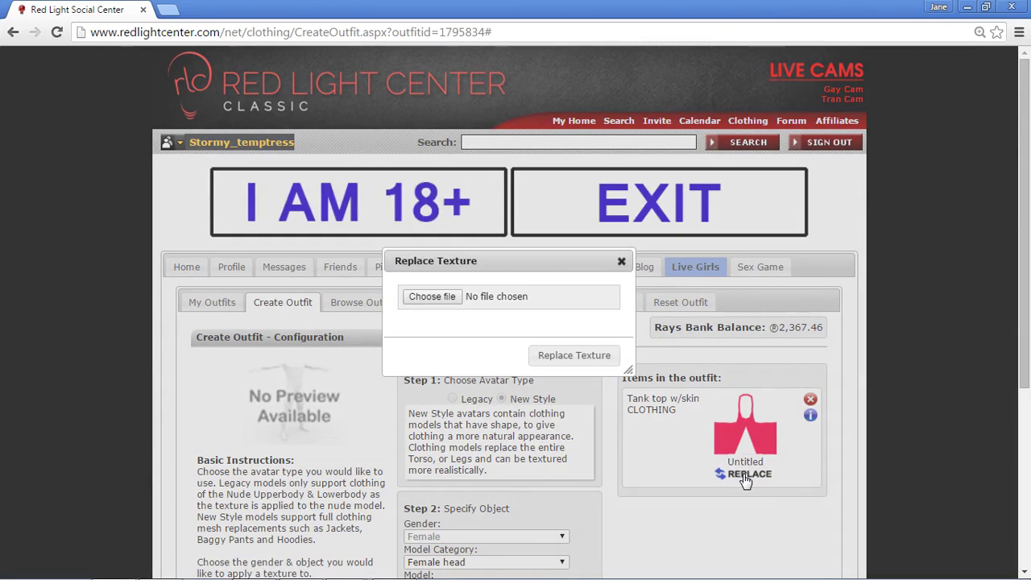
pyautogui.click(441, 297)
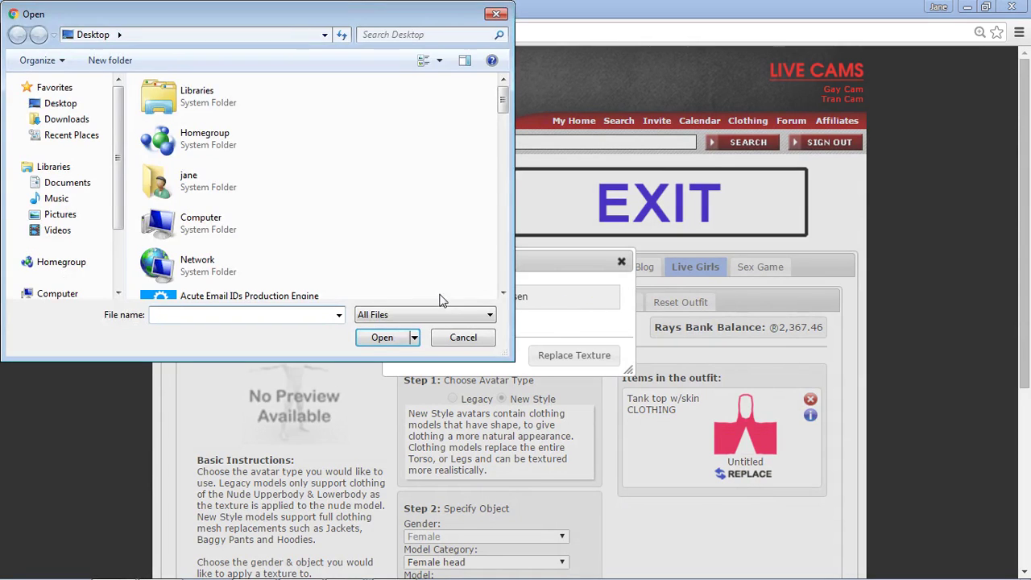
pyautogui.click(201, 224)
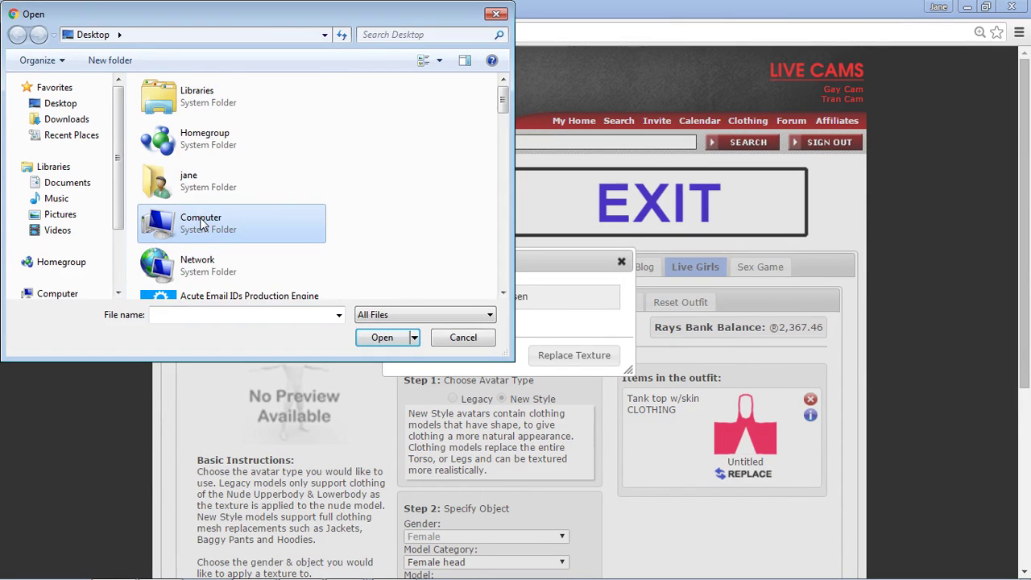
pyautogui.scroll(-3, 202, 224)
pyautogui.scroll(-3, 201, 224)
pyautogui.scroll(-3, 201, 223)
pyautogui.scroll(-3, 201, 224)
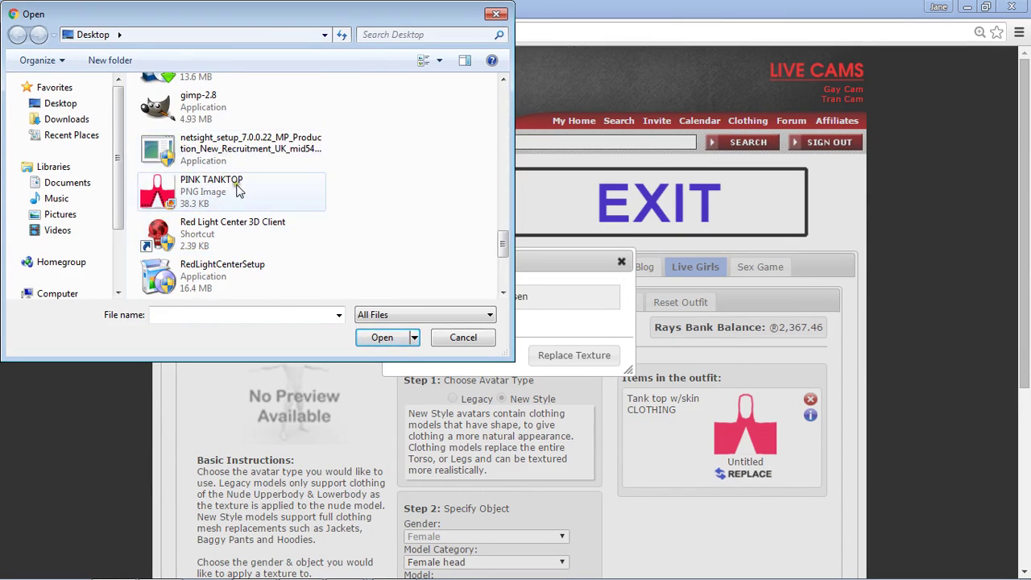
pyautogui.click(190, 188)
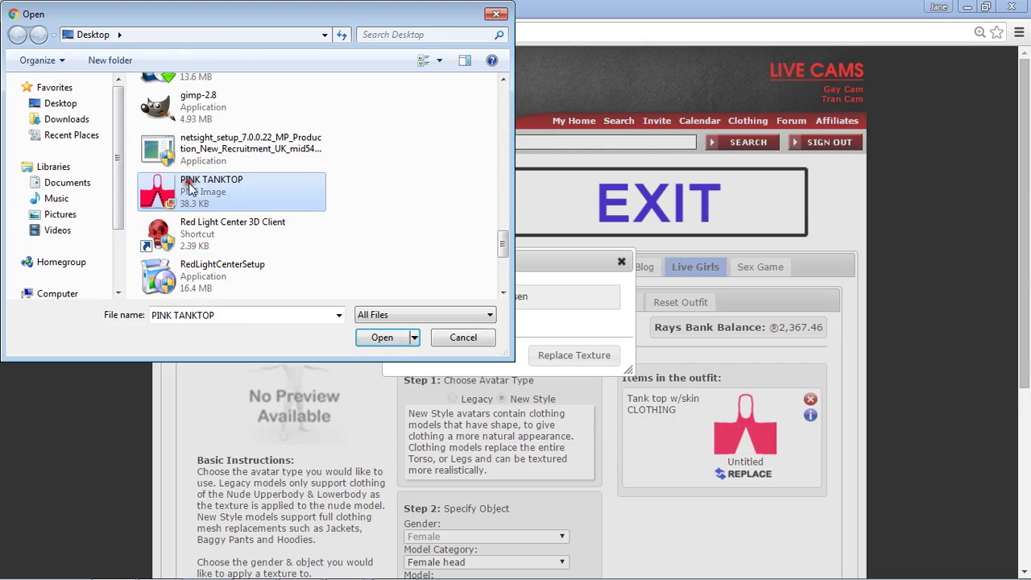
pyautogui.click(365, 338)
pyautogui.click(578, 357)
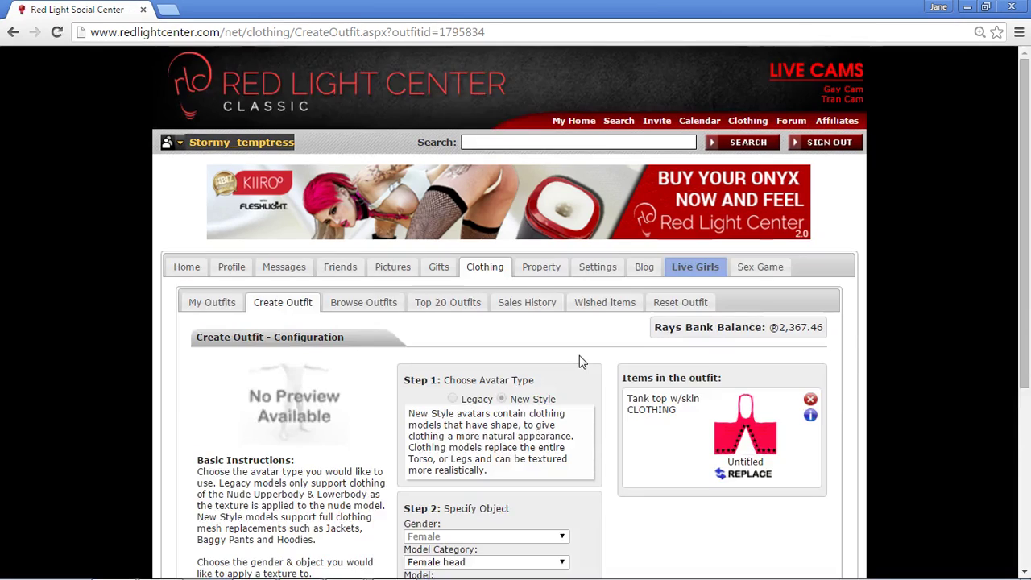
# Publish the updated outfit and test it on the avatar
pyautogui.scroll(-4, 579, 358)
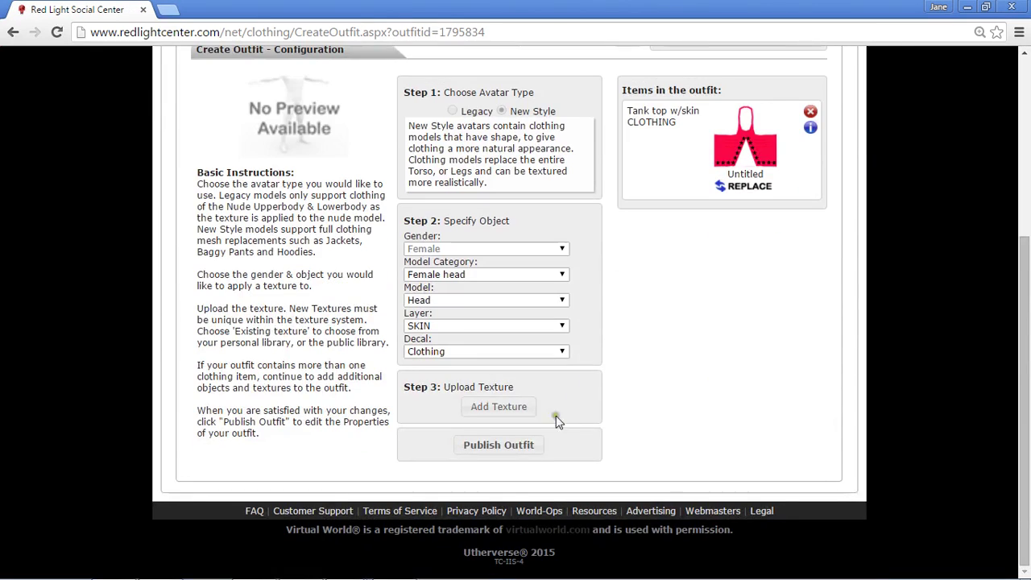
pyautogui.click(497, 447)
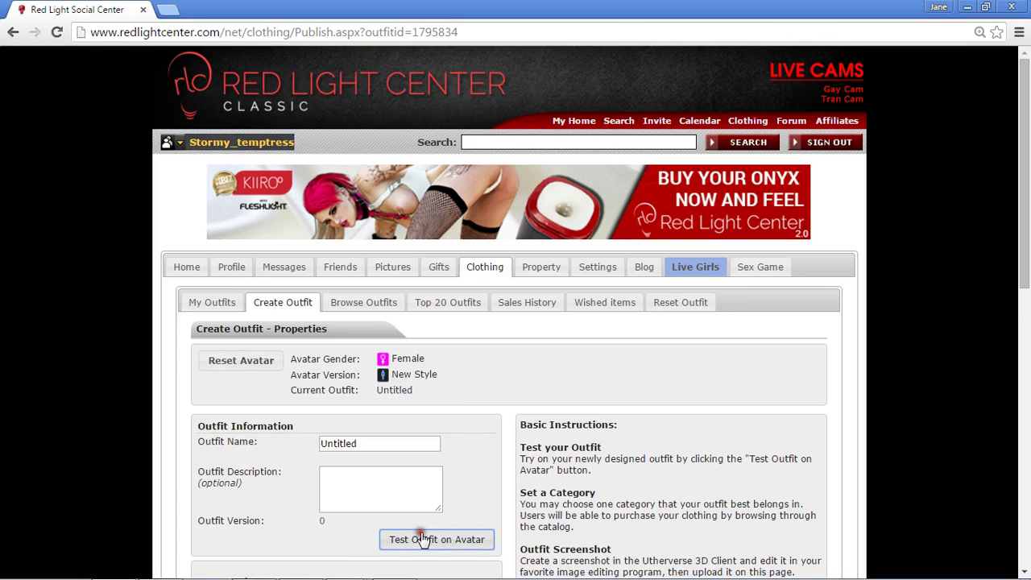
pyautogui.click(422, 539)
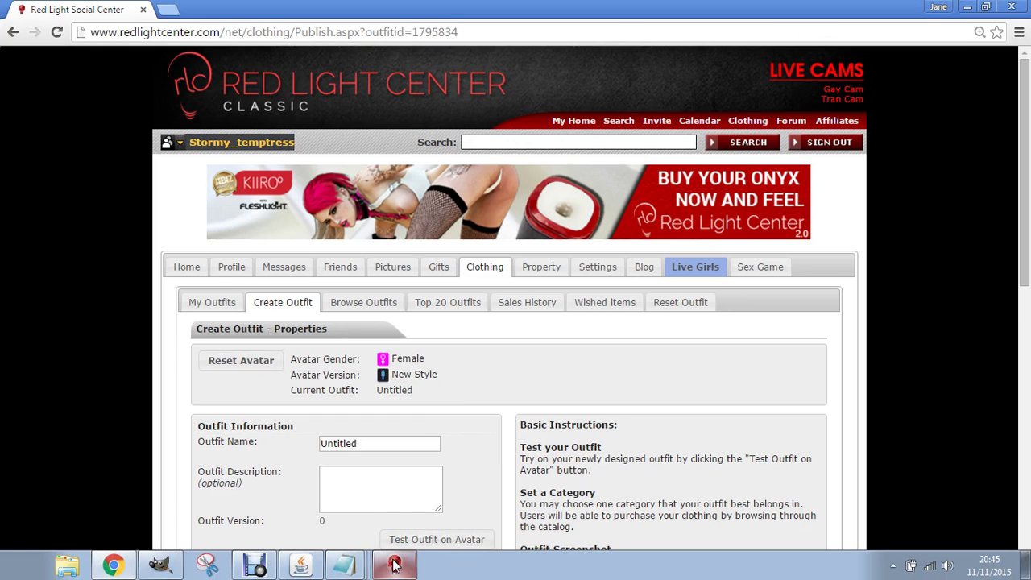
# Bring the Red Light Center 3D client forward to view the avatar's starred pink tank top
pyautogui.click(394, 565)
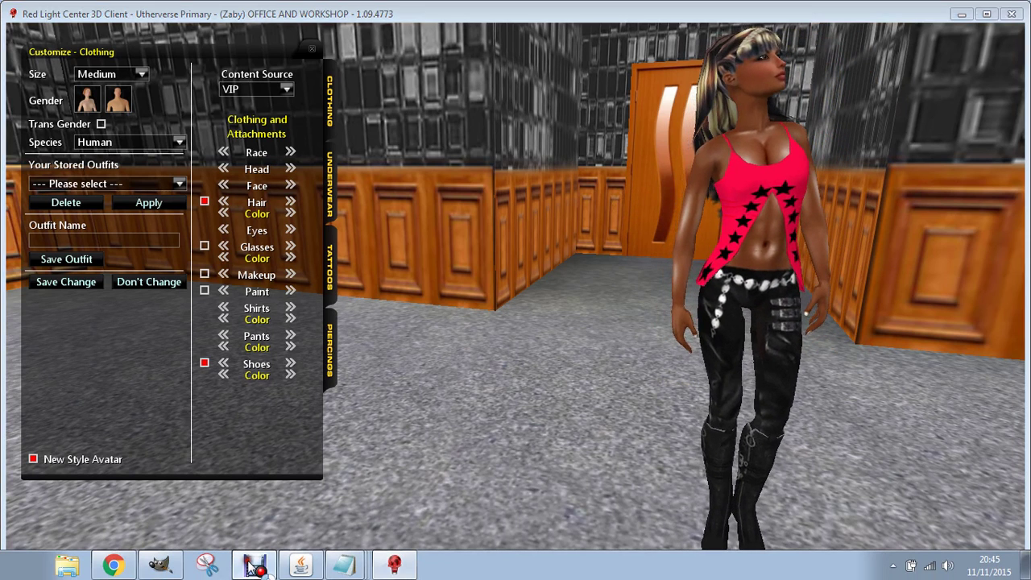
pyautogui.click(255, 564)
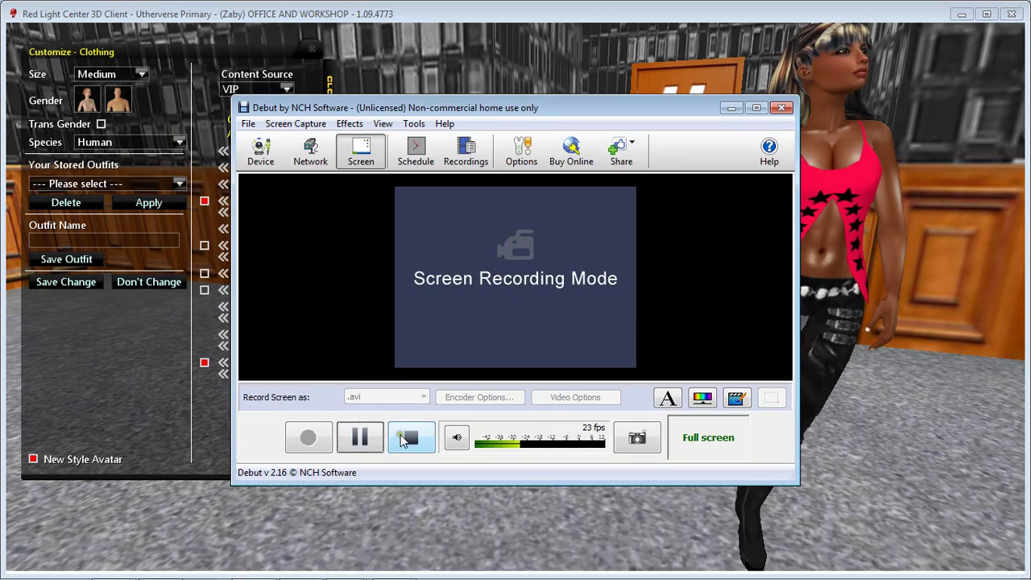